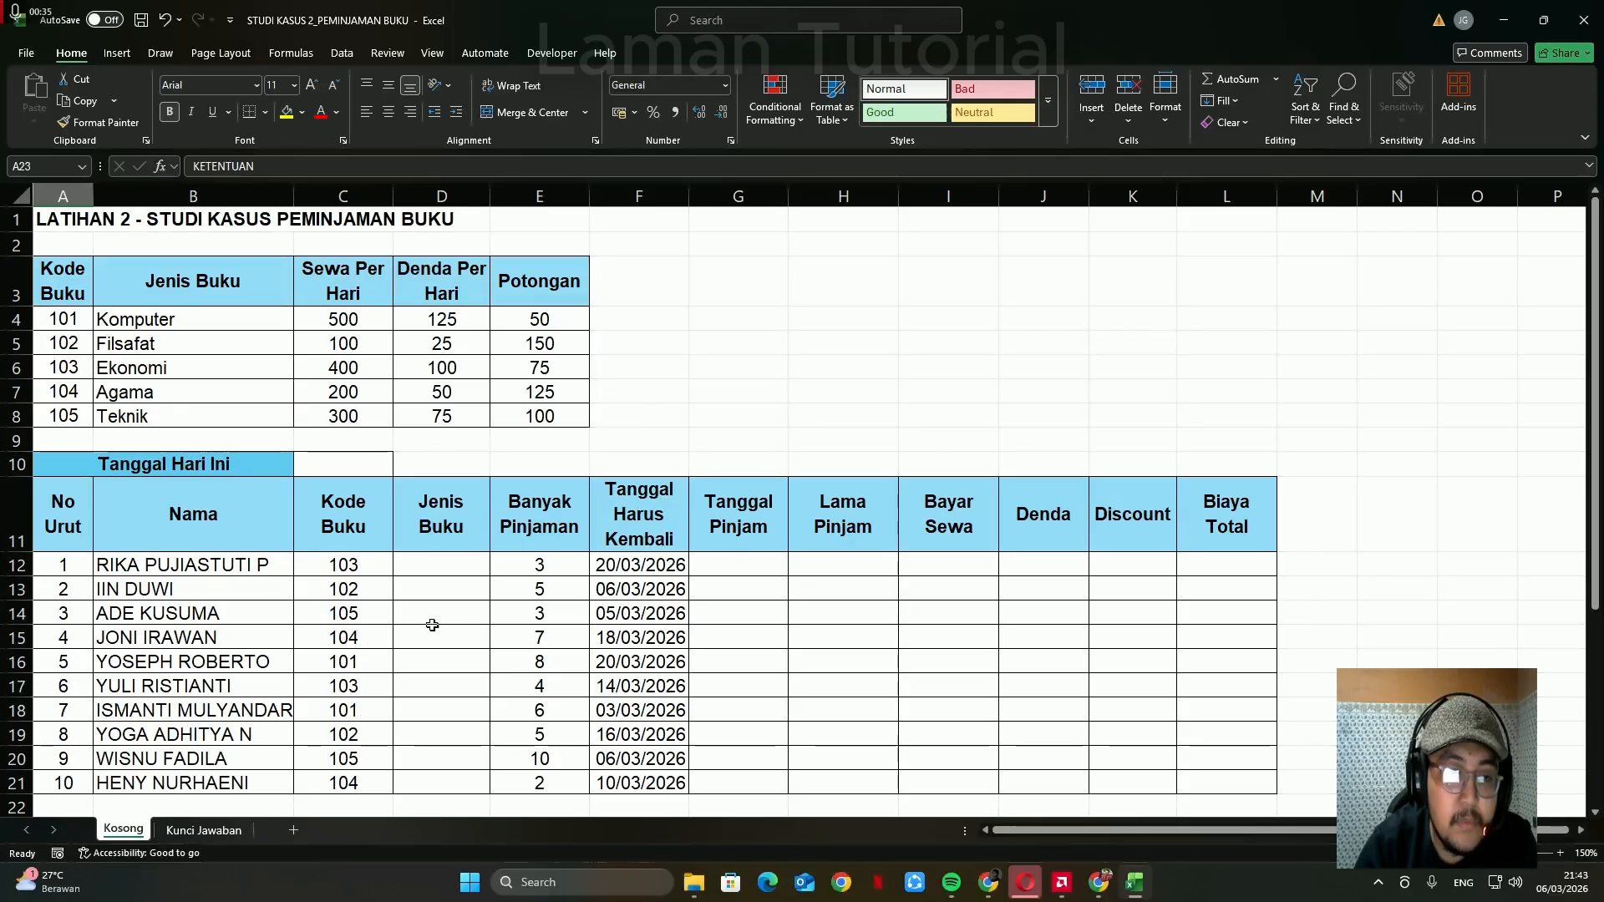
- Enter =VLOOKUP(C12;$A$4:$E$8;2;0) in D12 to look up the first borrower's Jenis Buku from the book table
{"action": "scroll", "coordinate": [451, 628], "scroll_direction": "down", "scroll_amount": 2}
{"action": "left_click", "coordinate": [341, 421]}
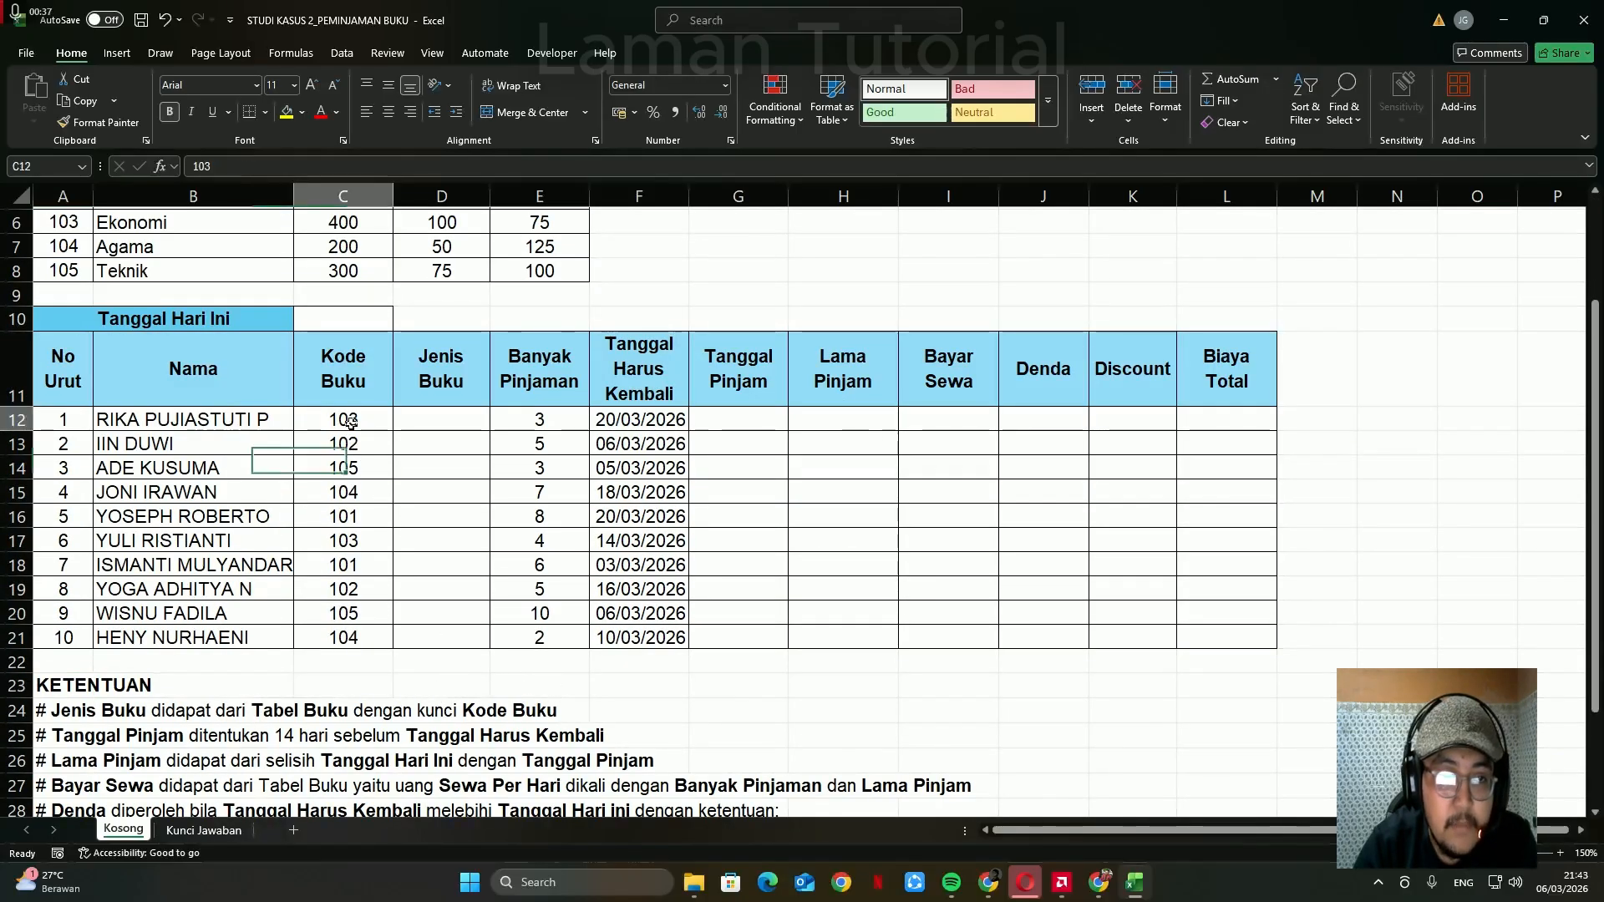
{"action": "scroll", "coordinate": [418, 484], "scroll_direction": "up", "scroll_amount": 2}
{"action": "left_click", "coordinate": [450, 564]}
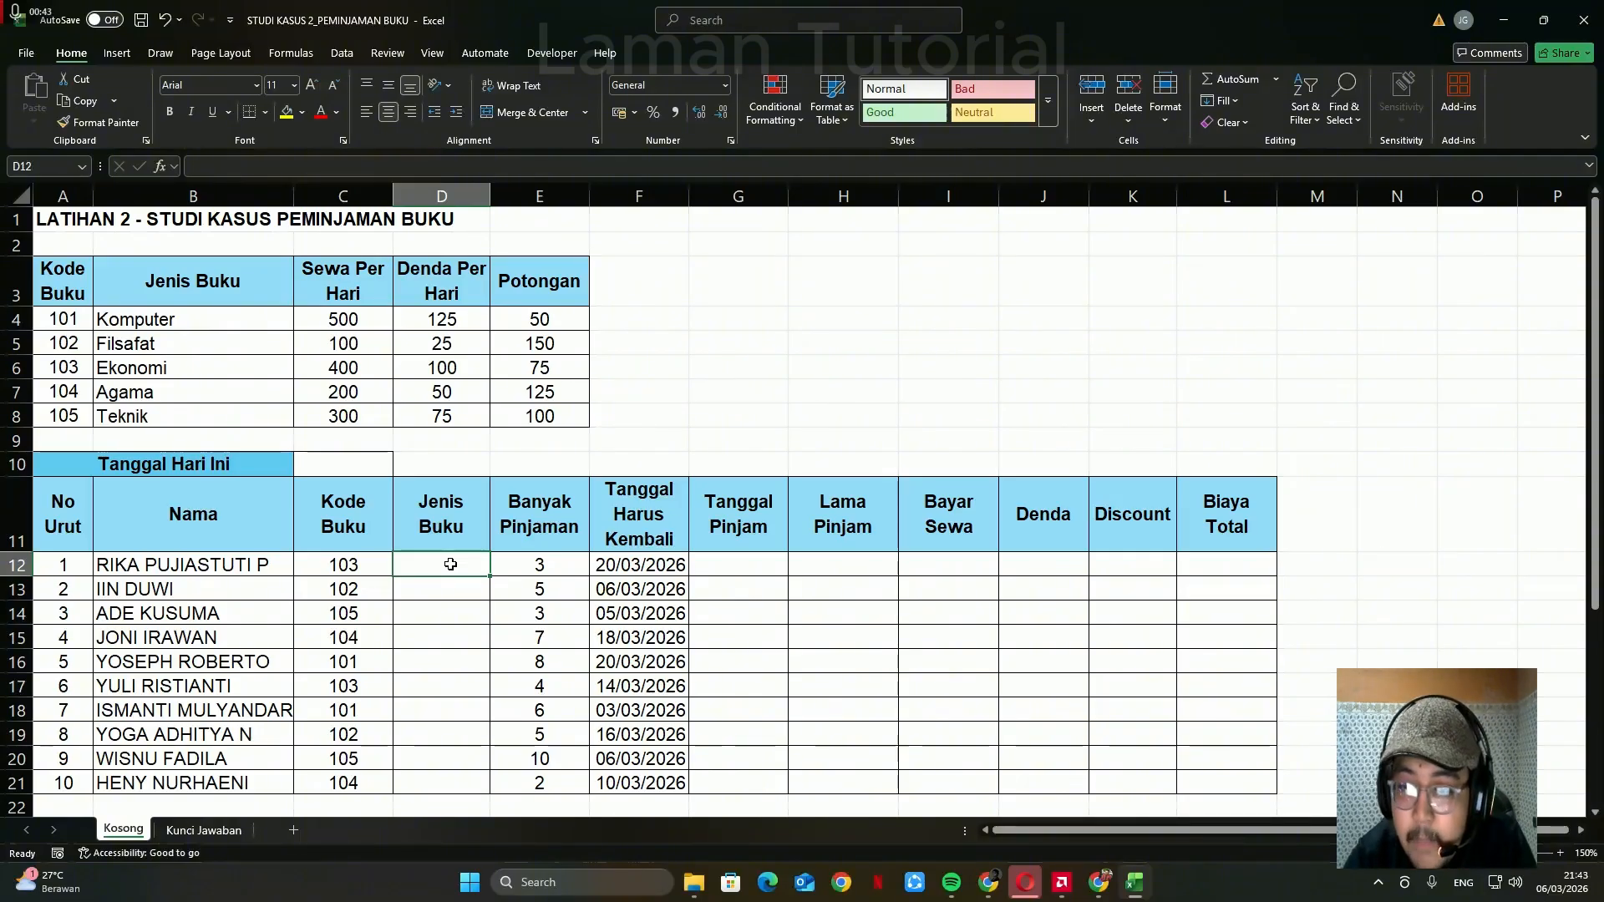
{"action": "type", "text": "=vlo"}
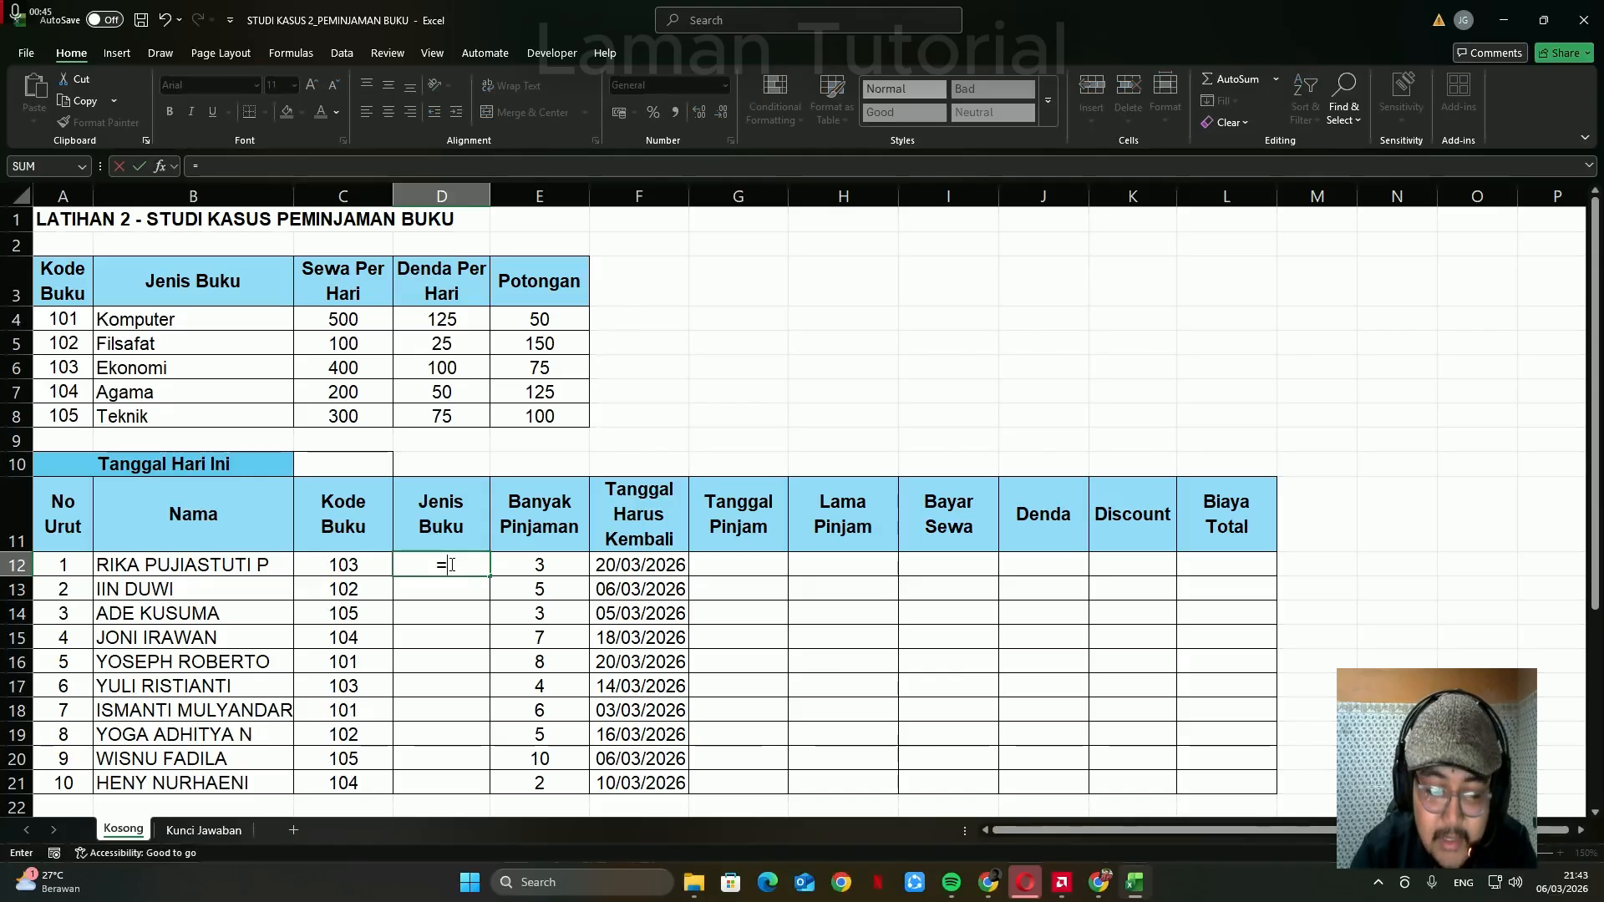
{"action": "key", "text": "Tab"}
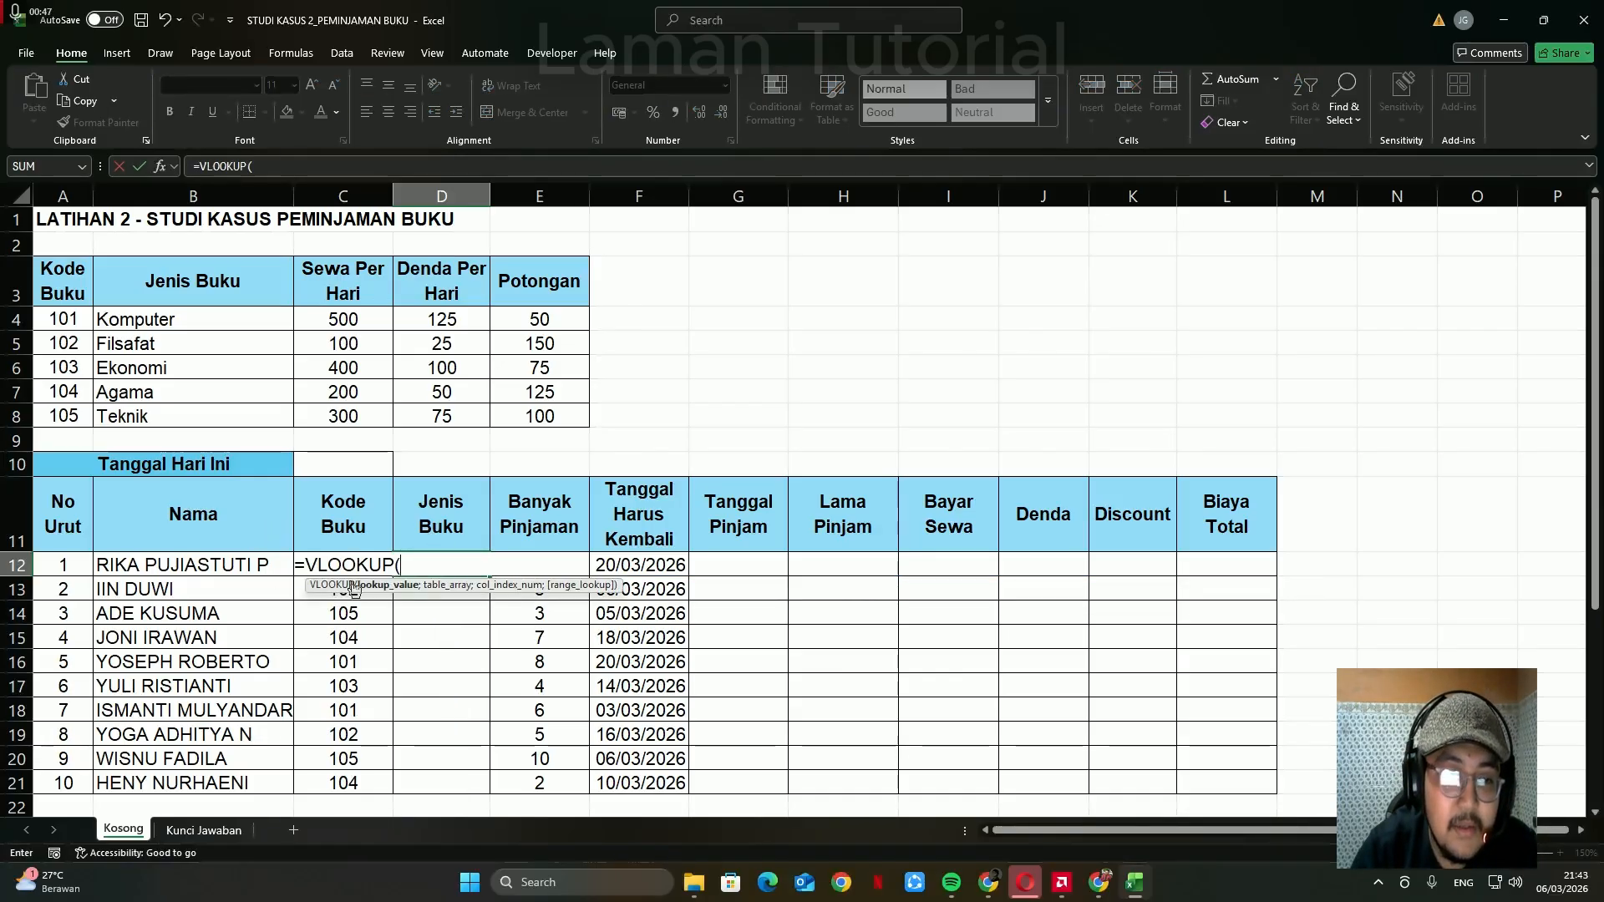
{"action": "key", "text": "Left"}
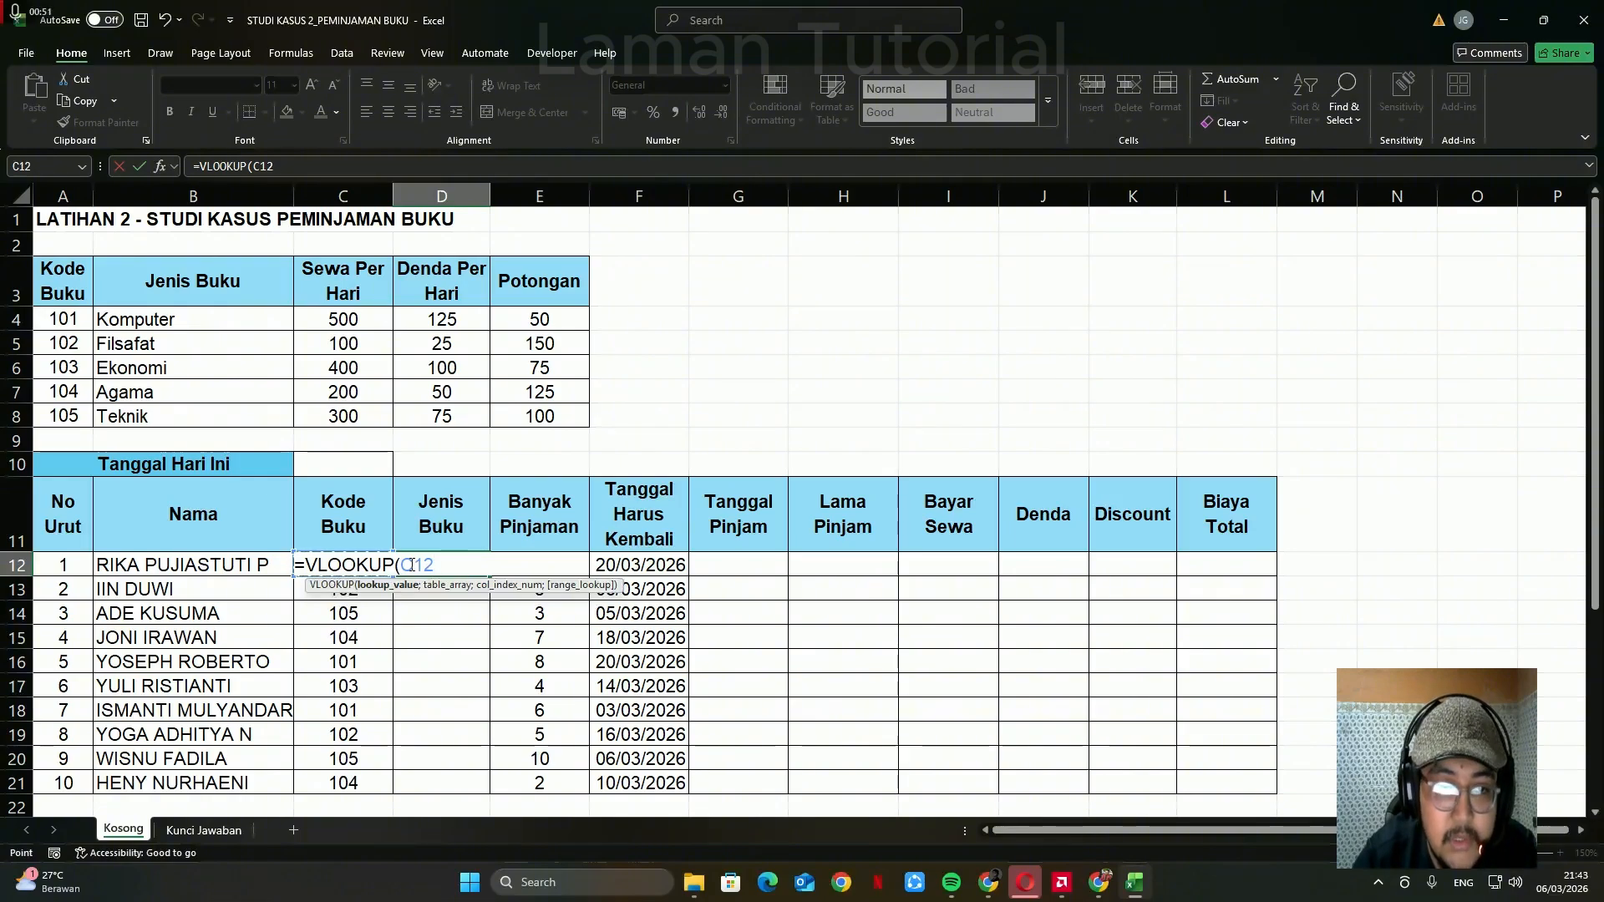
{"action": "type", "text": ";"}
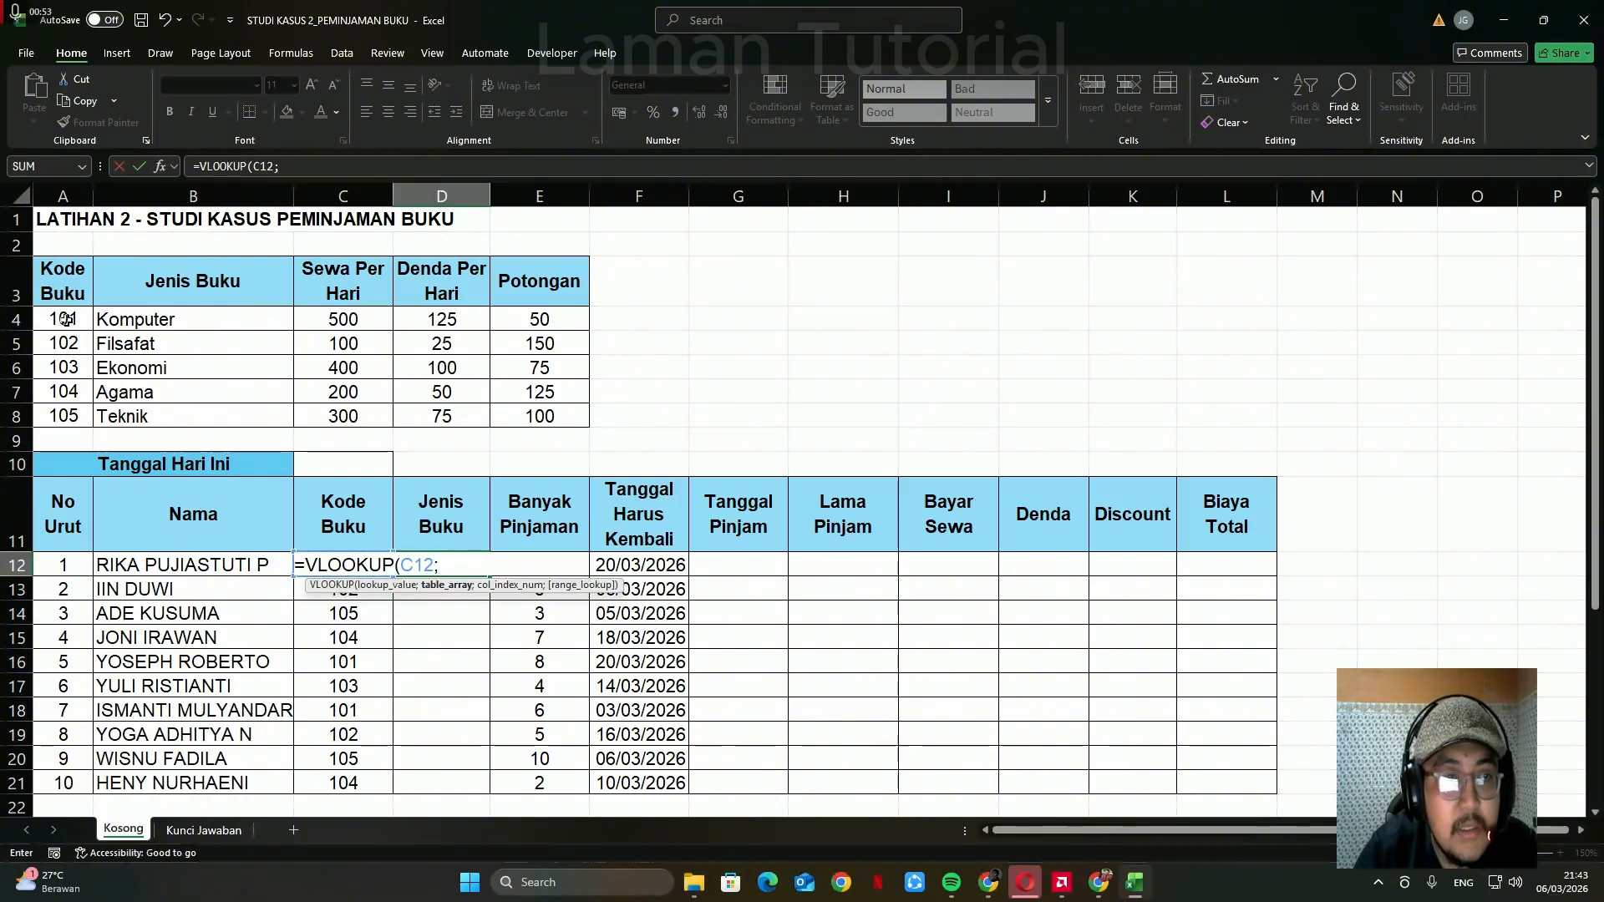
{"action": "left_click_drag", "start_coordinate": [74, 322], "coordinate": [513, 417]}
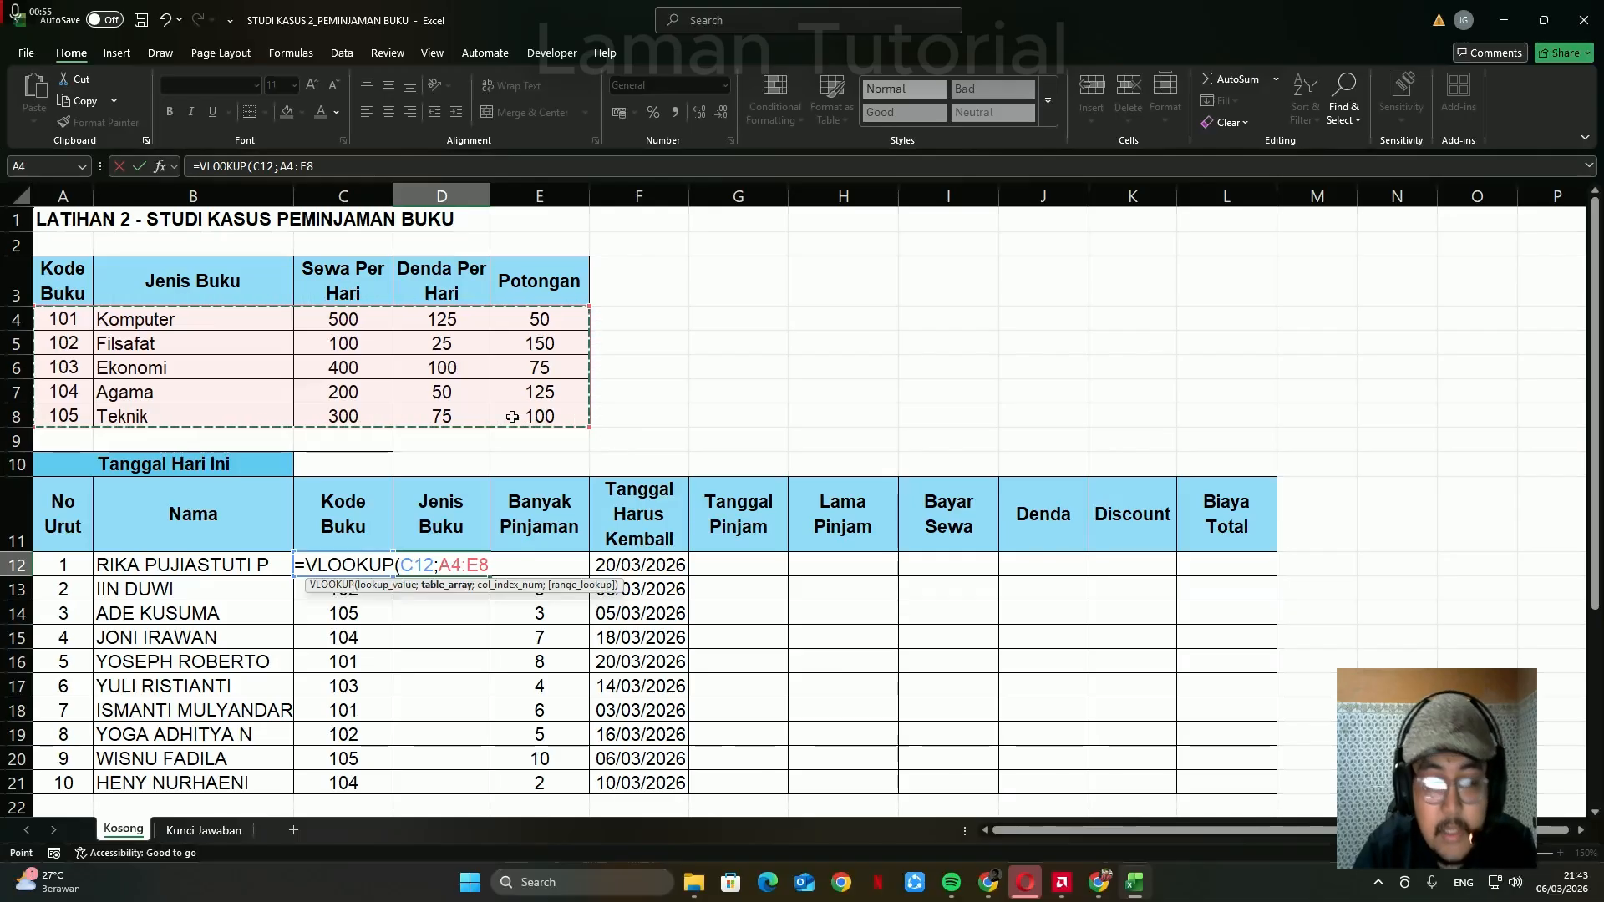
{"action": "key", "text": "F4"}
{"action": "type", "text": ";"}
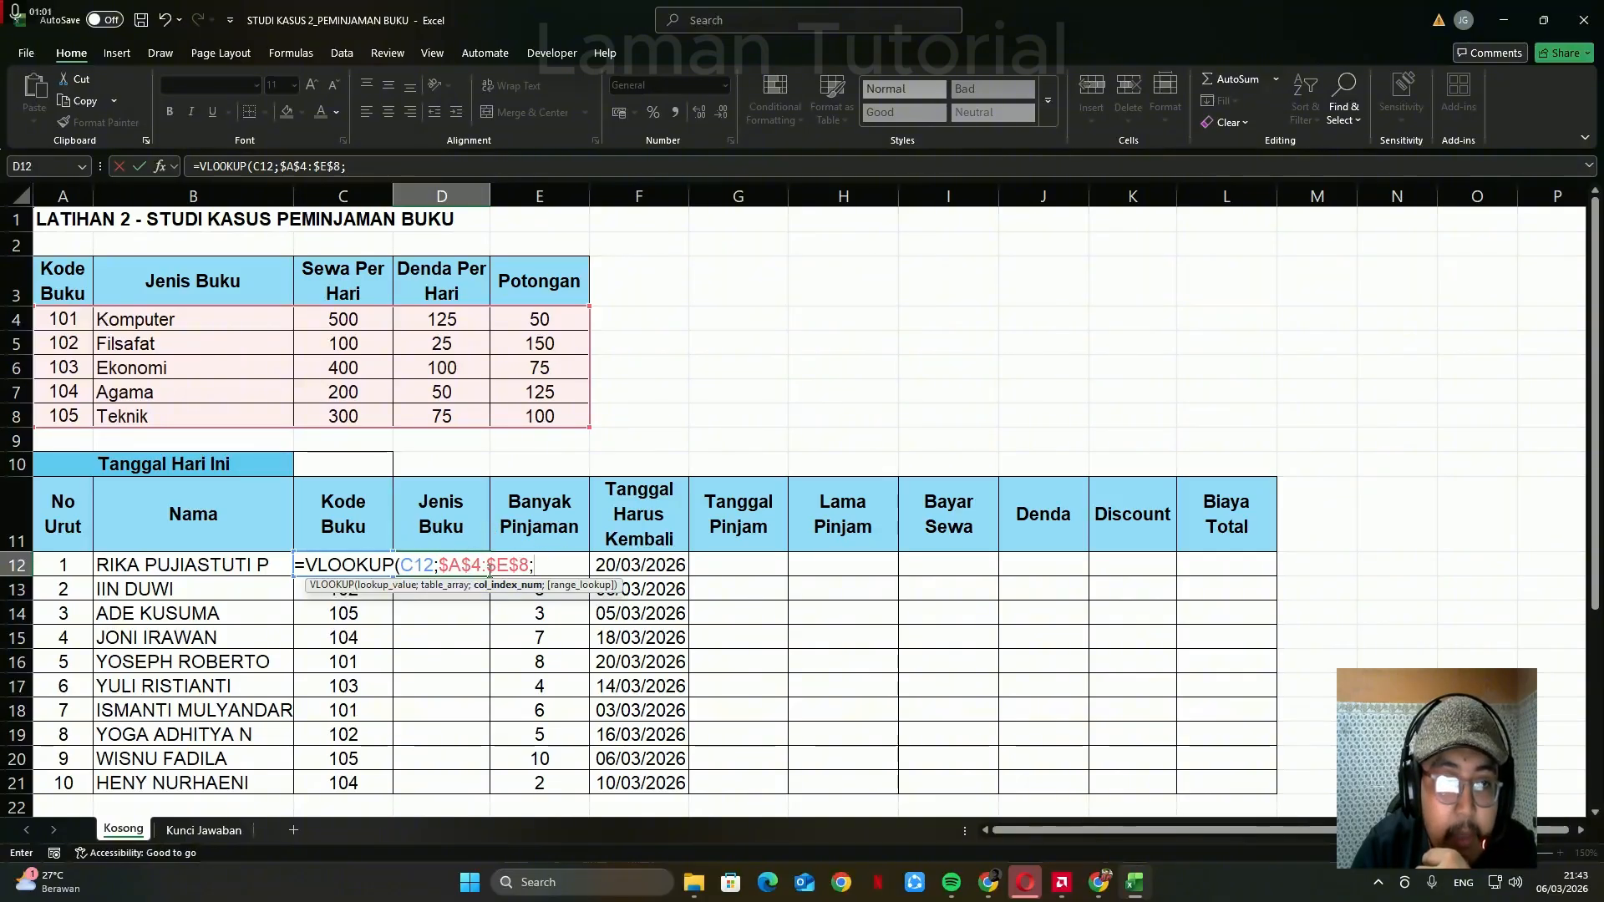
{"action": "type", "text": "2;0"}
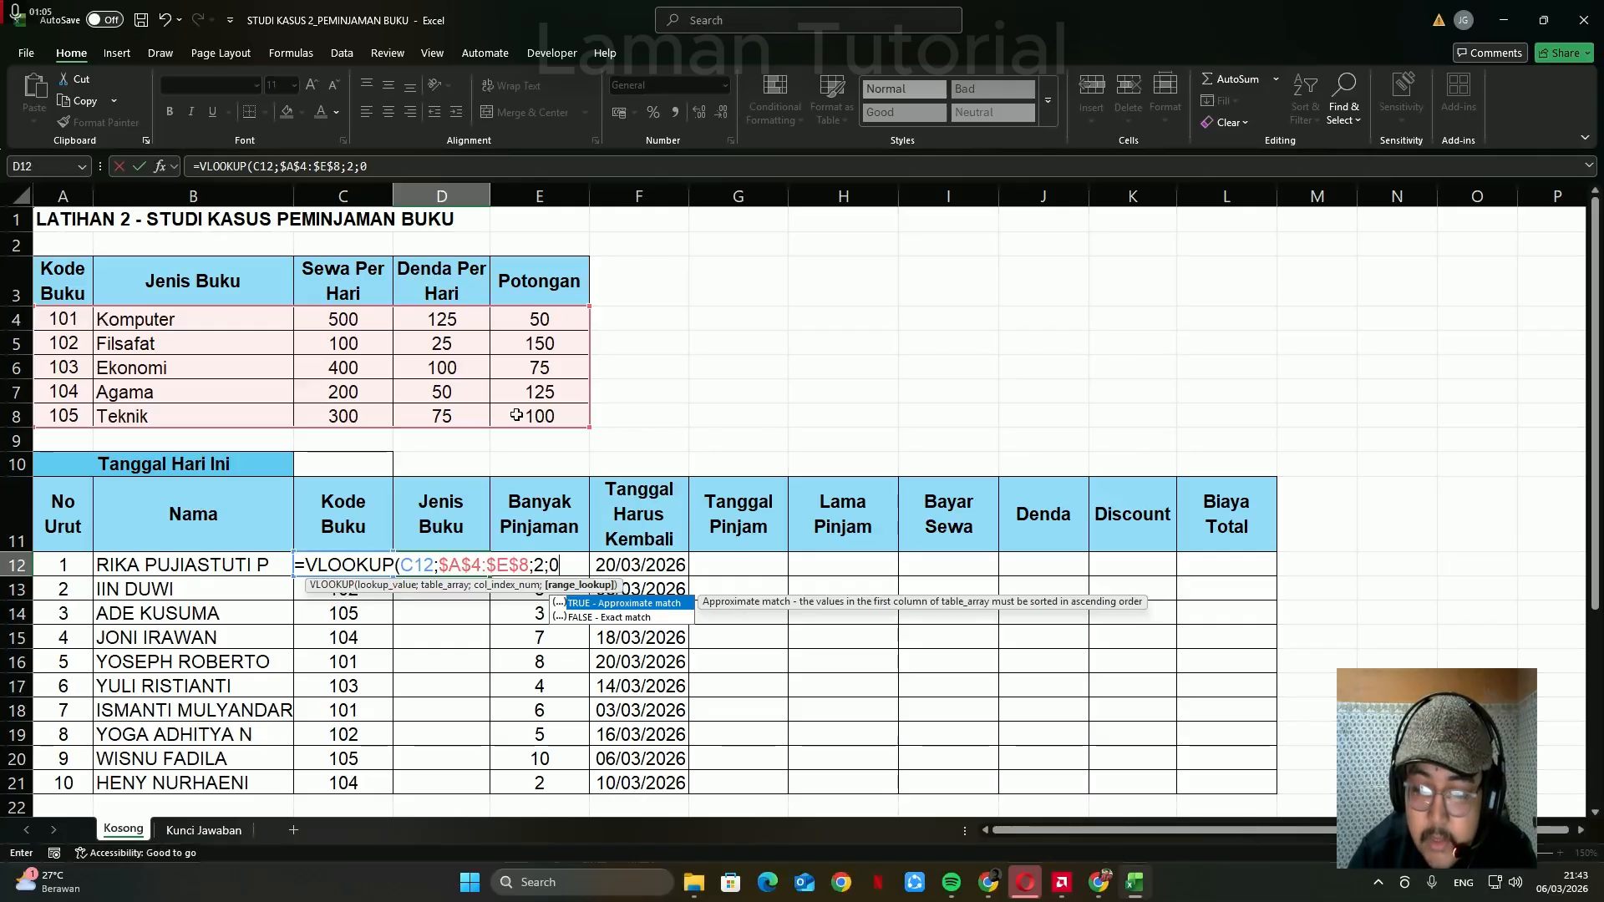
{"action": "key", "text": "Return"}
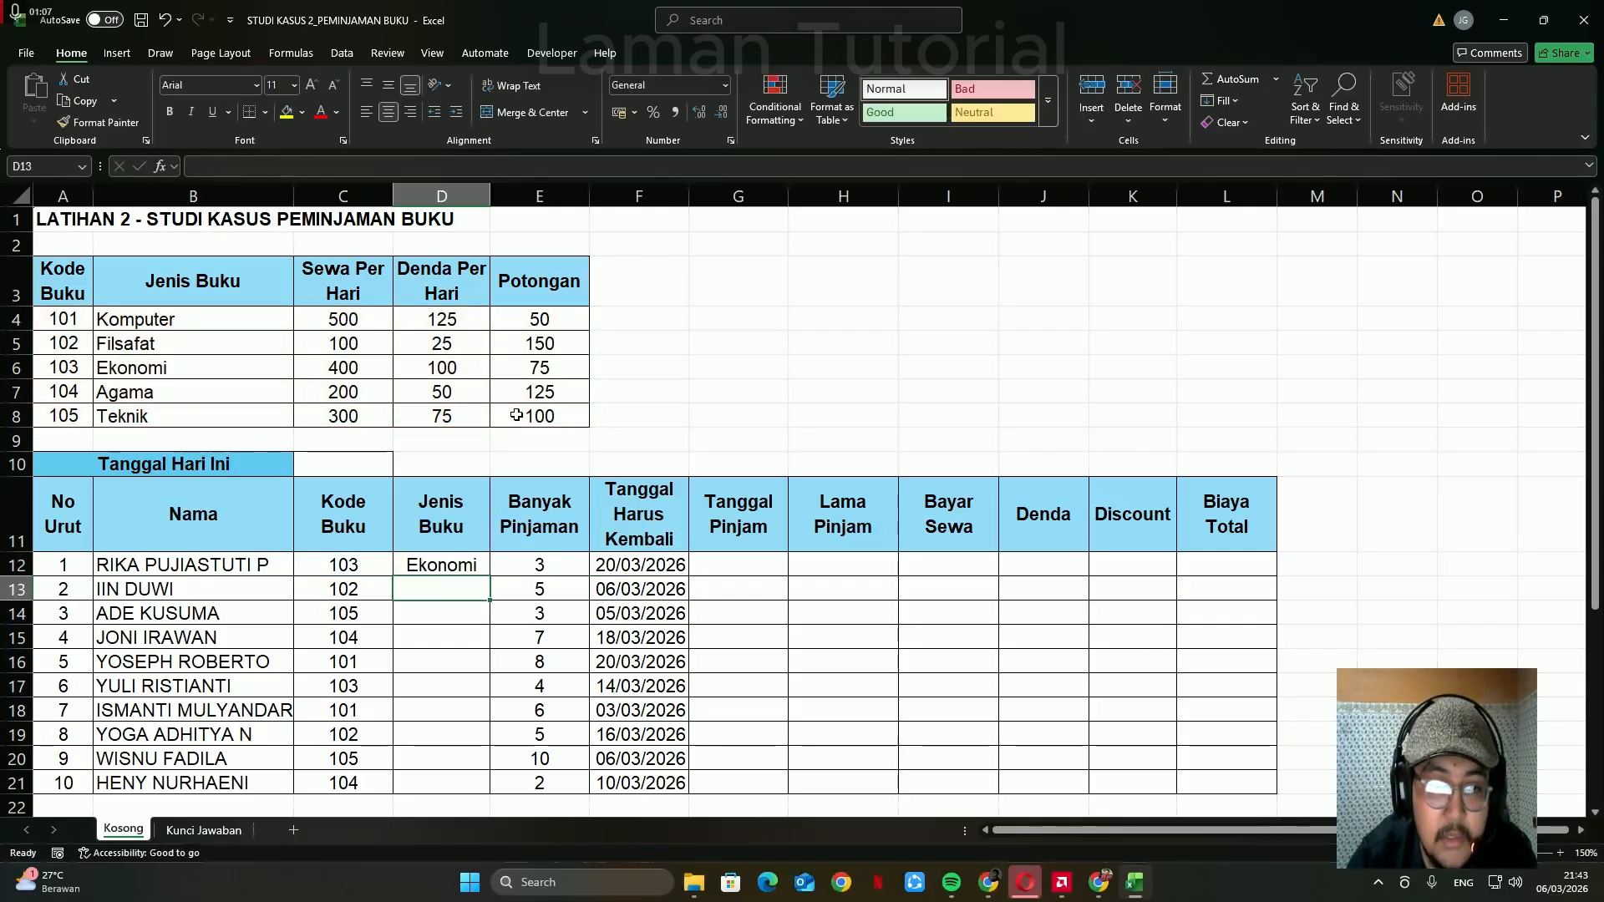
- Fill the Jenis Buku formula from D12 down through D21
{"action": "key", "text": "Up"}
{"action": "key", "text": "shift+Down"}
{"action": "key", "text": "shift+Down"}
{"action": "key", "text": "shift+Down"}
{"action": "key", "text": "shift+Down"}
{"action": "key", "text": "shift+Down"}
{"action": "key", "text": "shift+Down"}
{"action": "key", "text": "shift+Down"}
{"action": "key", "text": "shift+Down"}
{"action": "key", "text": "shift+Down"}
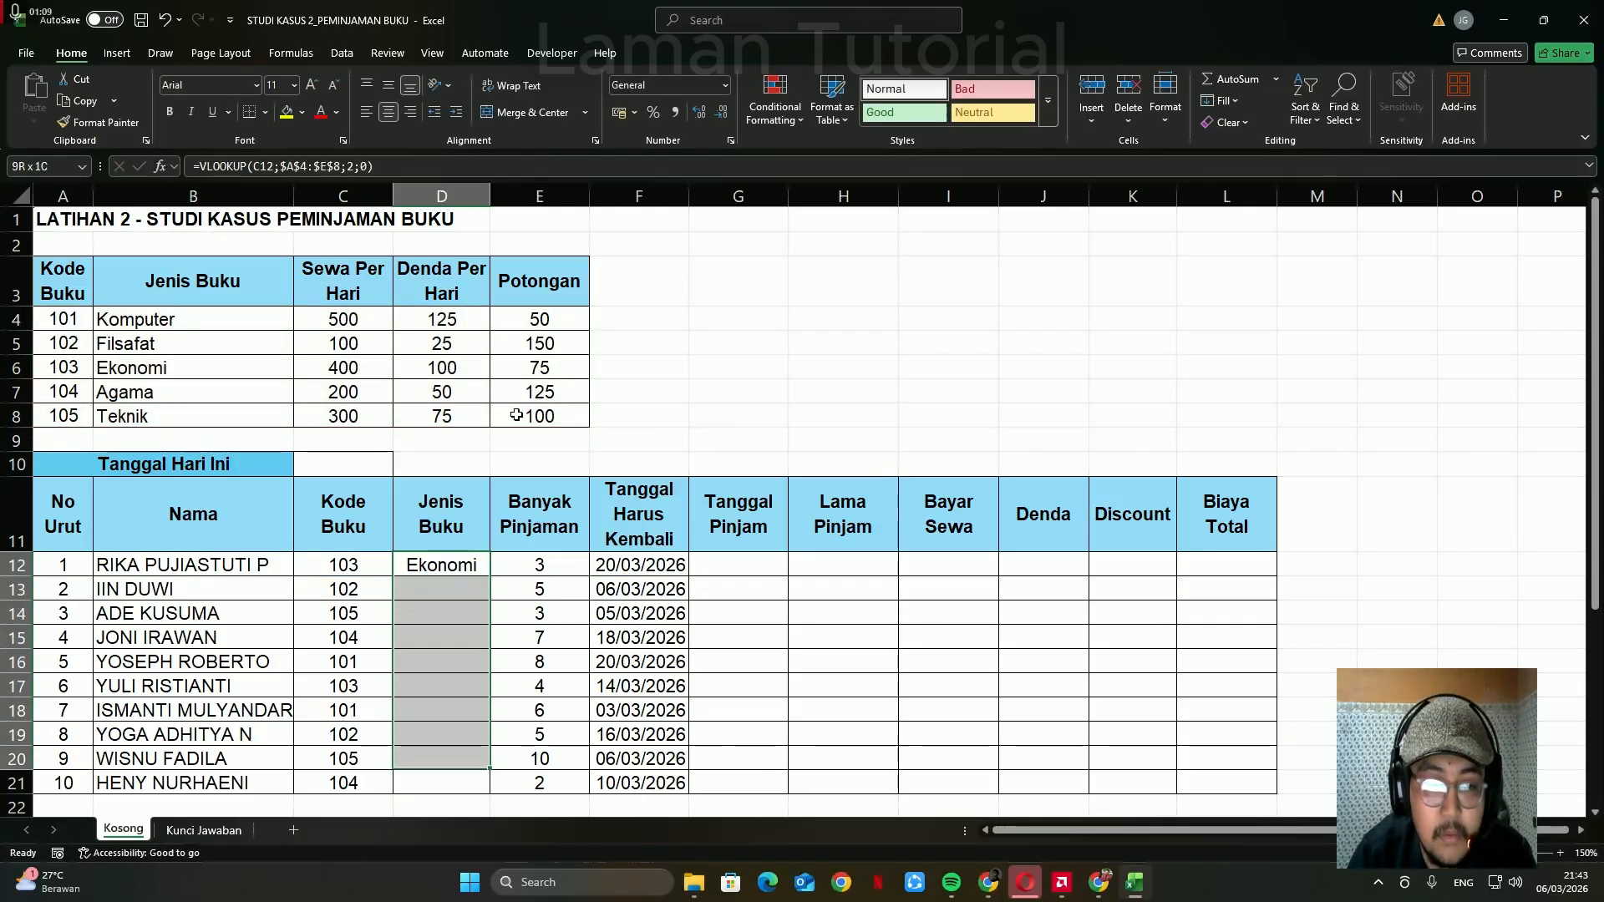
{"action": "key", "text": "ctrl+d"}
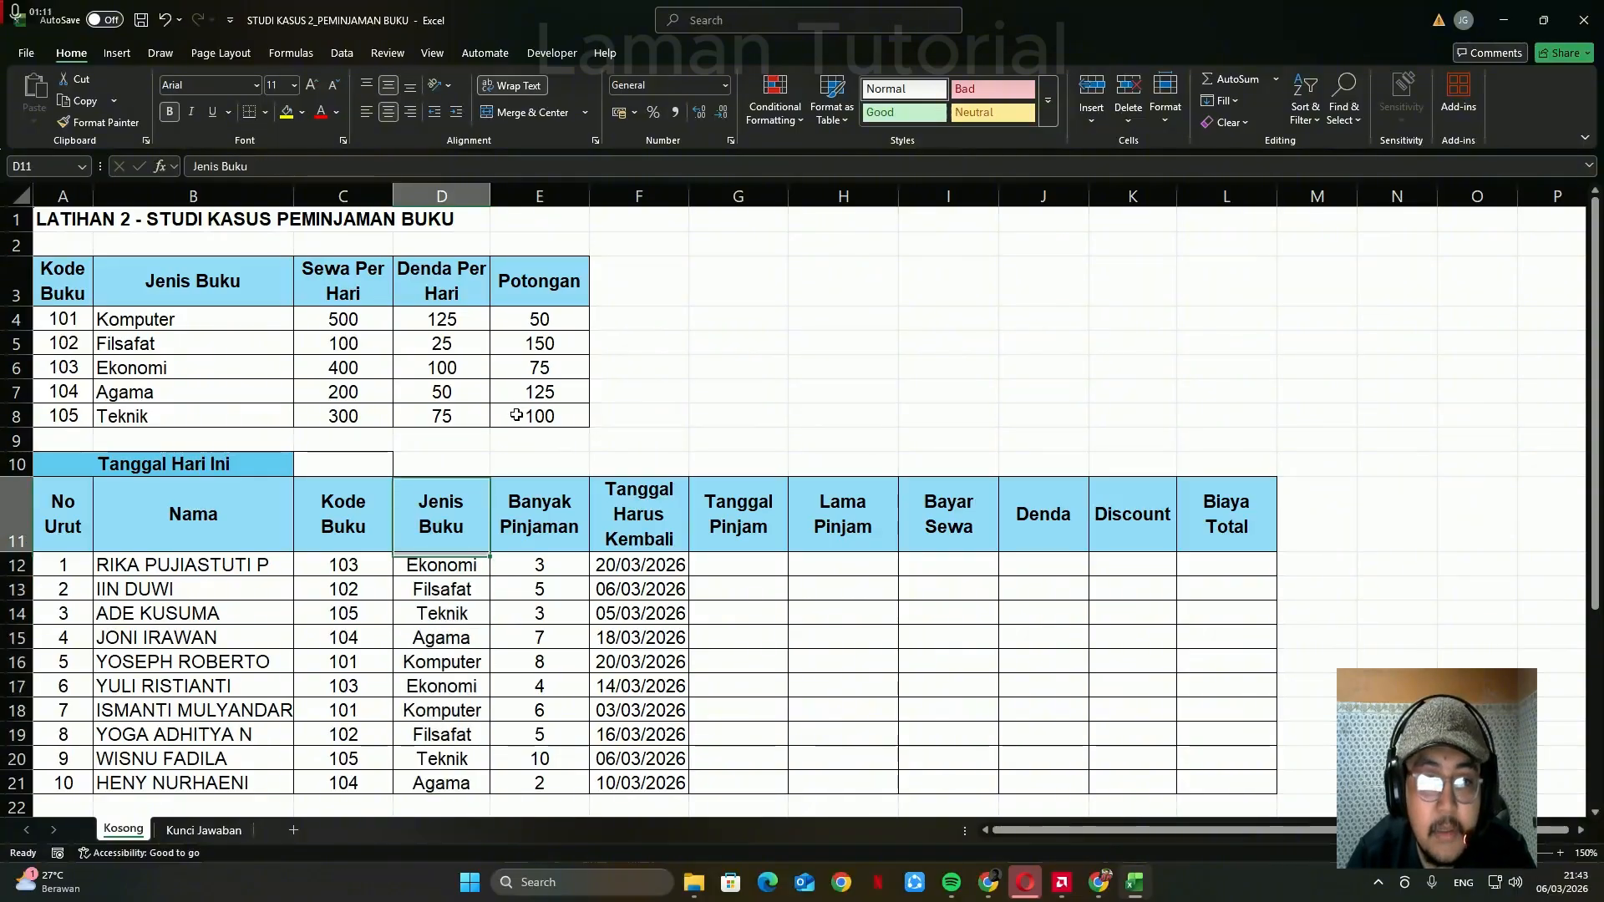
- Enter =F12-14 in G12 to calculate Tanggal Pinjam as 14 days before Tanggal Harus Kembali
{"action": "scroll", "coordinate": [611, 461], "scroll_direction": "down", "scroll_amount": 2}
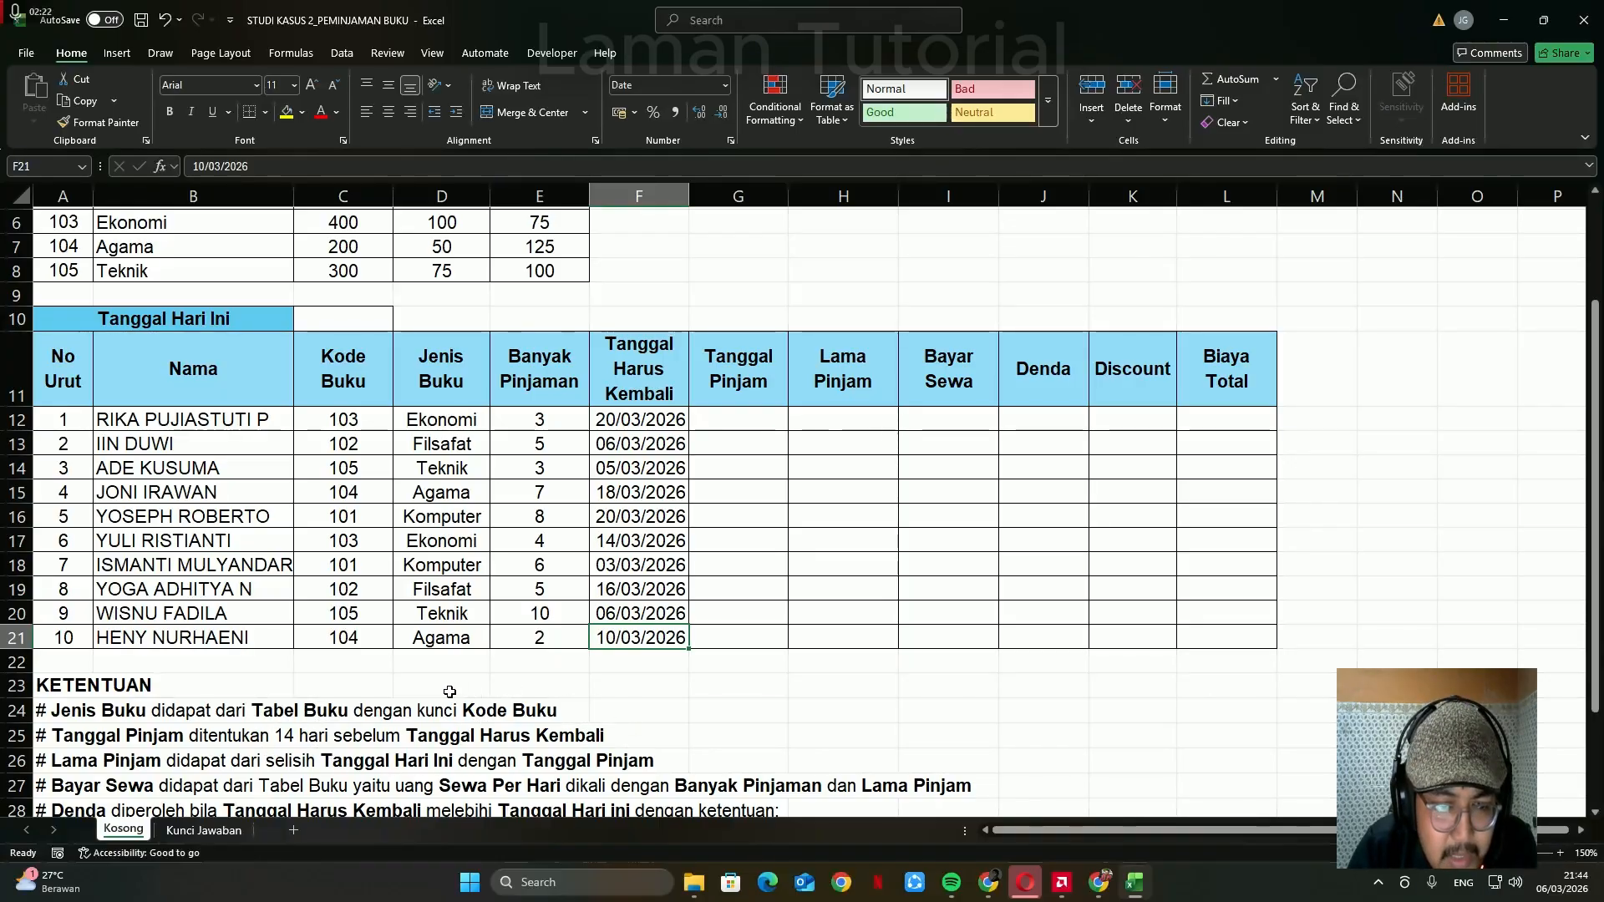
{"action": "left_click", "coordinate": [738, 468]}
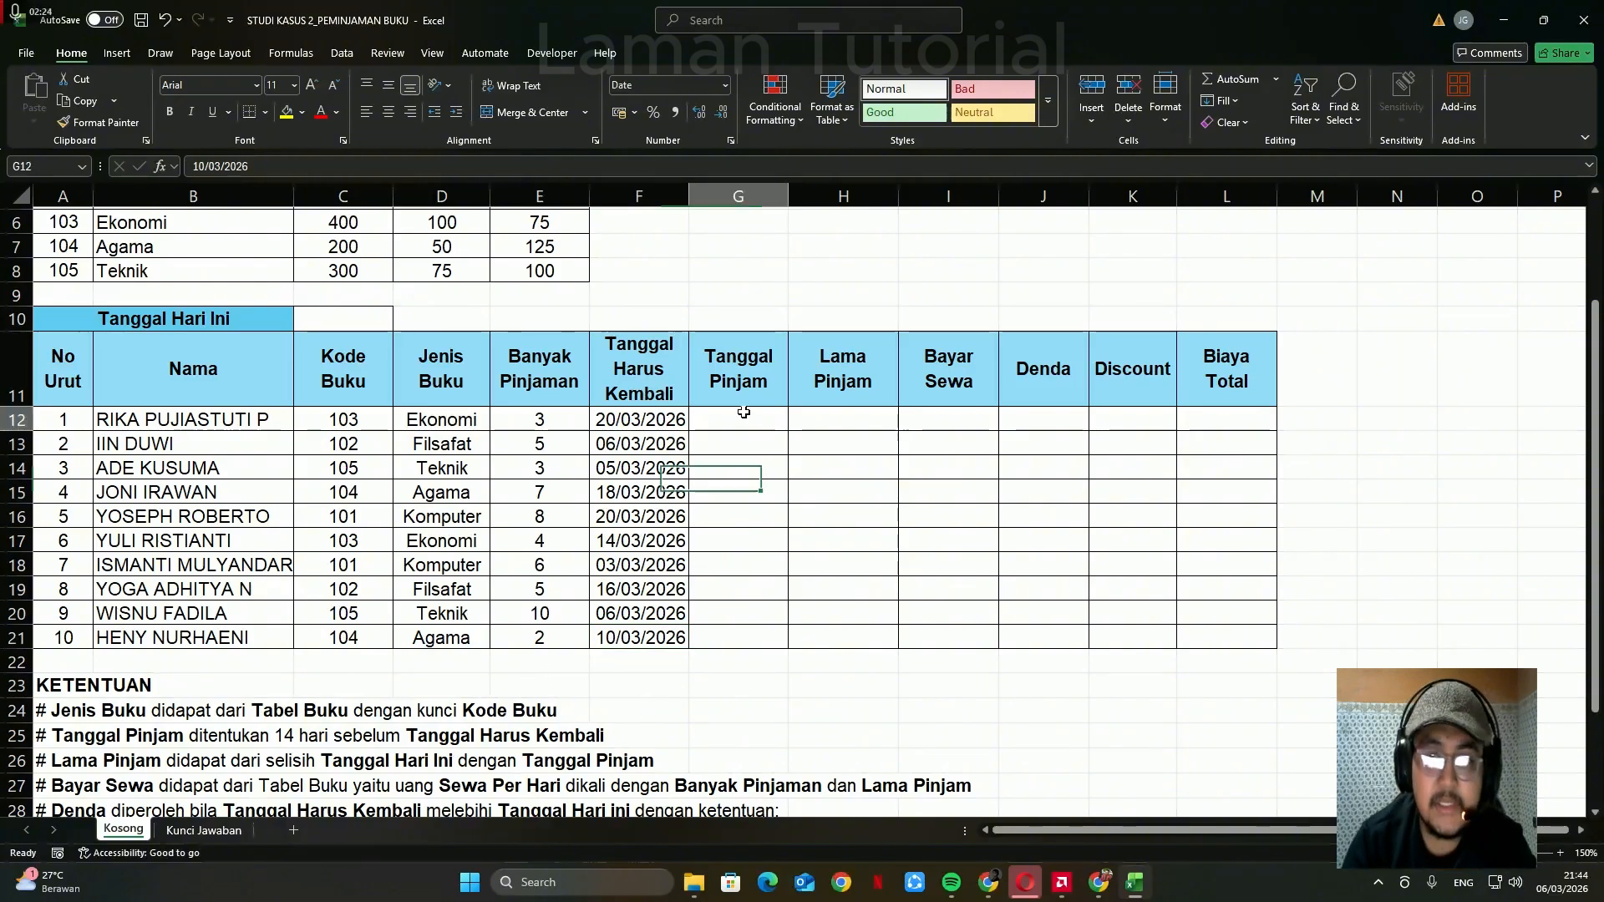
{"action": "left_click", "coordinate": [741, 410]}
{"action": "type", "text": "="}
{"action": "key", "text": "Left"}
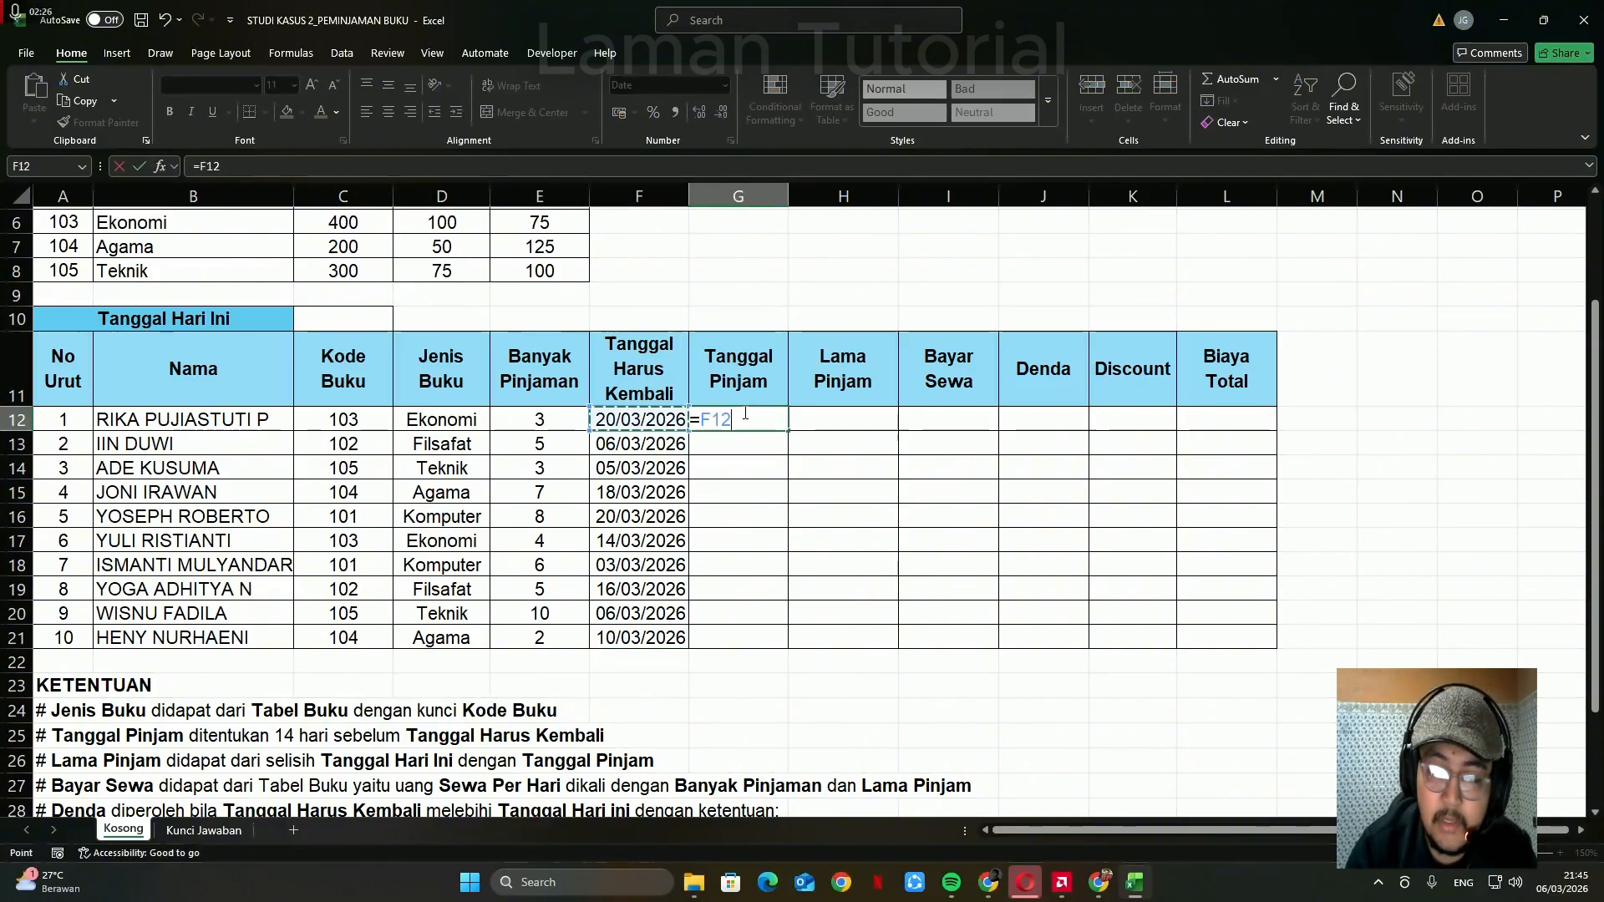
{"action": "type", "text": "-14"}
{"action": "key", "text": "Return"}
- Fill the Tanggal Pinjam formula from G12 down through G21
{"action": "key", "text": "Up"}
{"action": "key", "text": "shift+Down"}
{"action": "key", "text": "shift+Down"}
{"action": "key", "text": "shift+Down"}
{"action": "key", "text": "shift+Down"}
{"action": "key", "text": "shift+Down"}
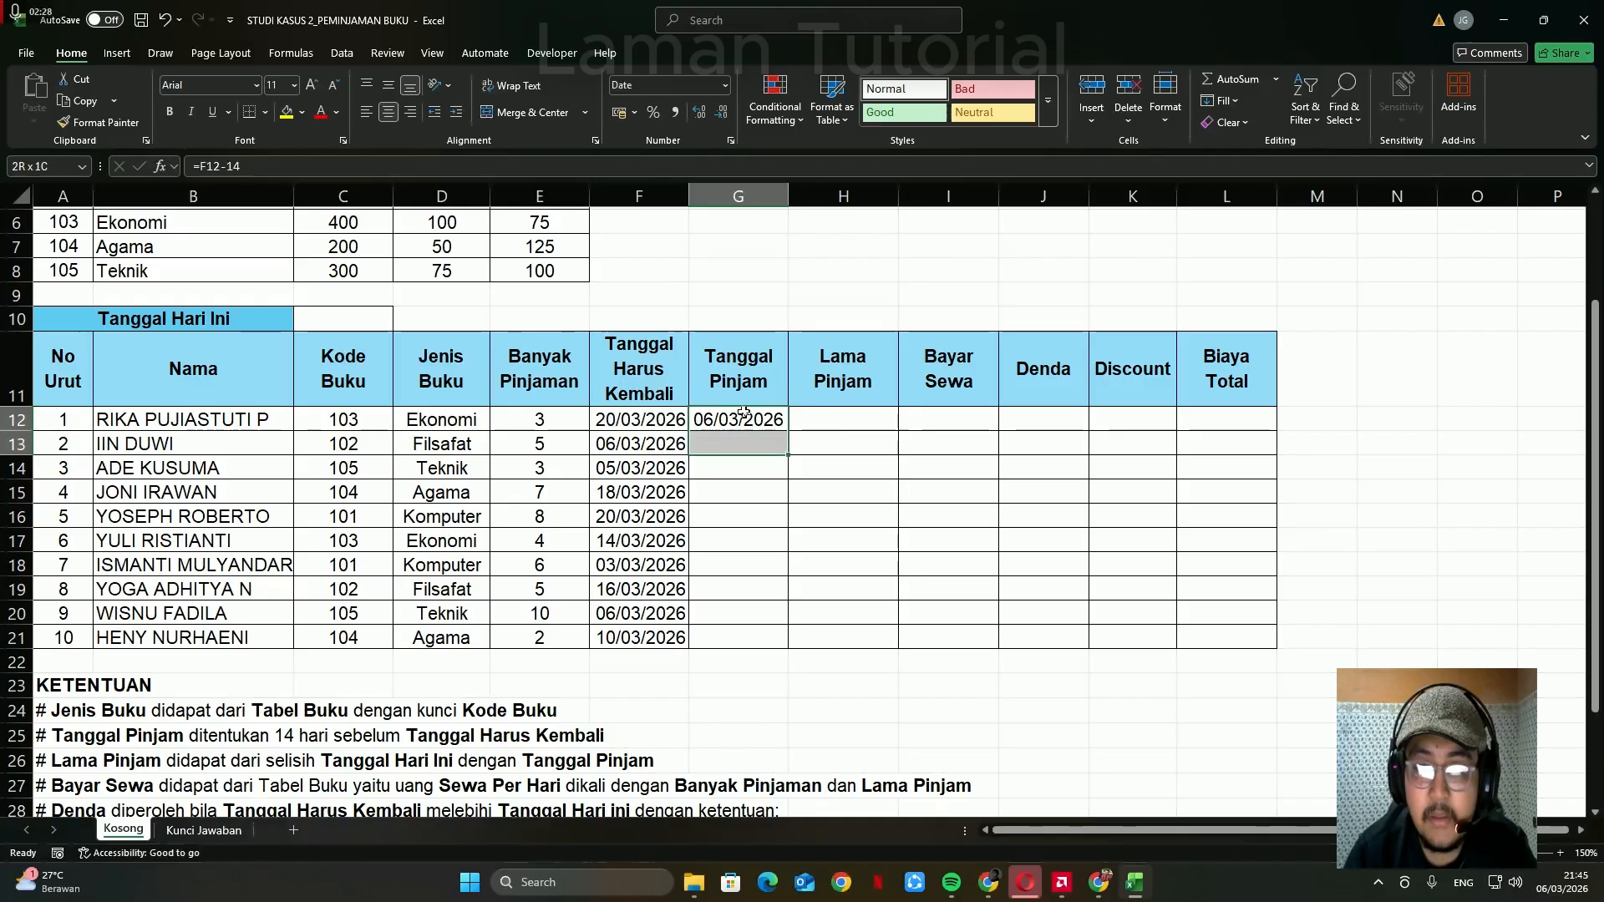
{"action": "key", "text": "shift+Down"}
{"action": "key", "text": "shift+Down"}
{"action": "key", "text": "shift+Down"}
{"action": "key", "text": "shift+Down"}
{"action": "key", "text": "ctrl+d"}
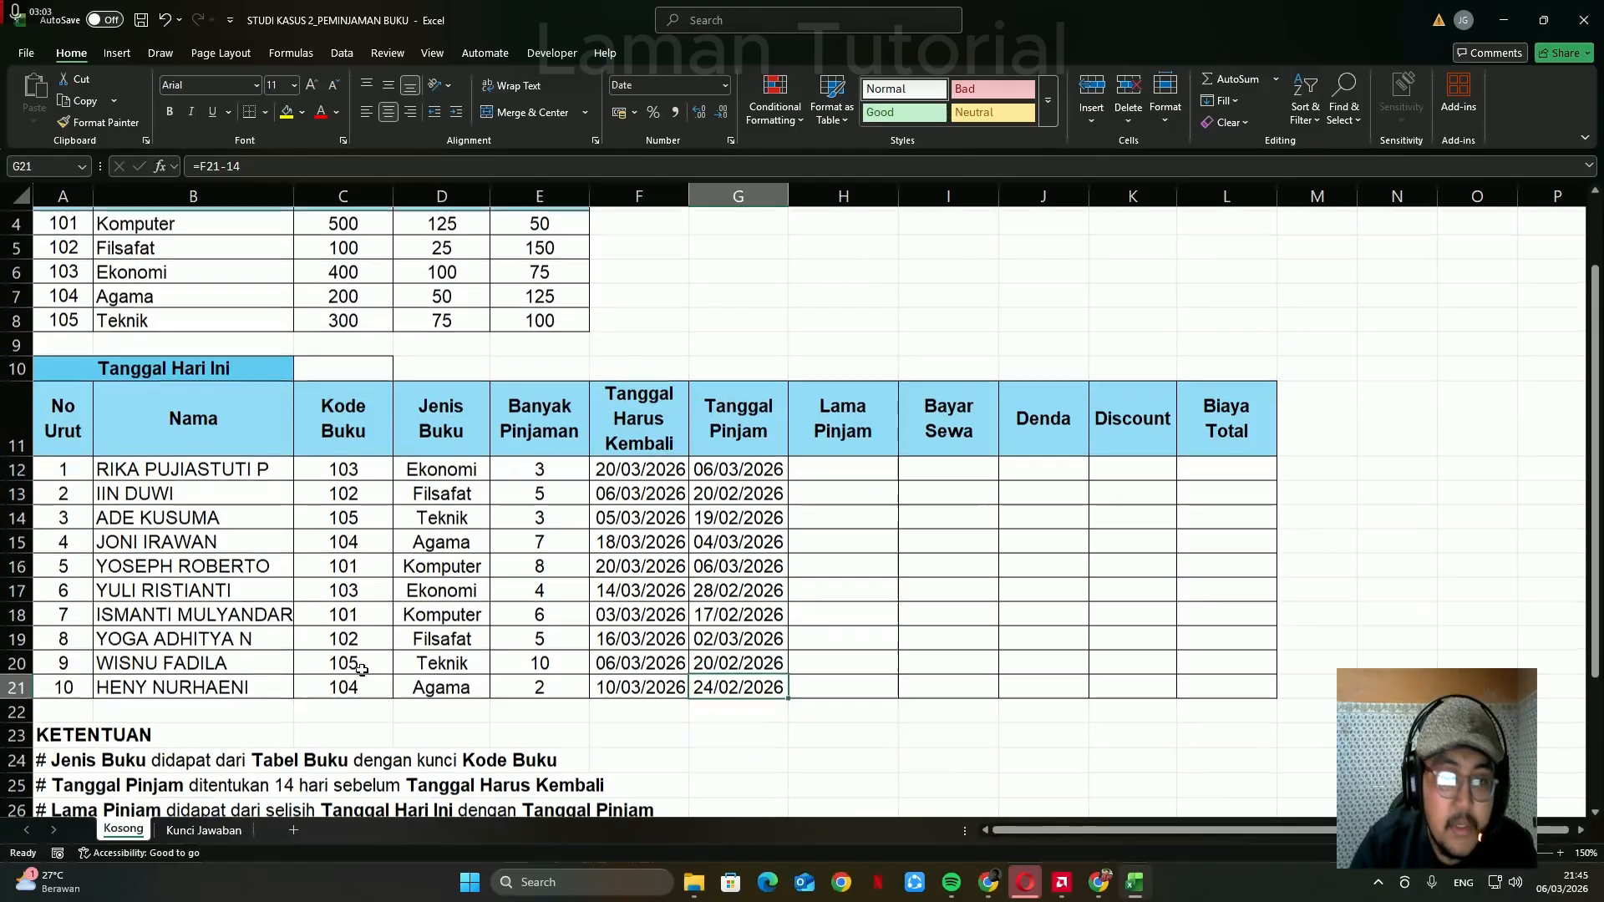
- Enter =TODAY() in C10 as the Tanggal Hari Ini value
{"action": "scroll", "coordinate": [339, 686], "scroll_direction": "down", "scroll_amount": 1}
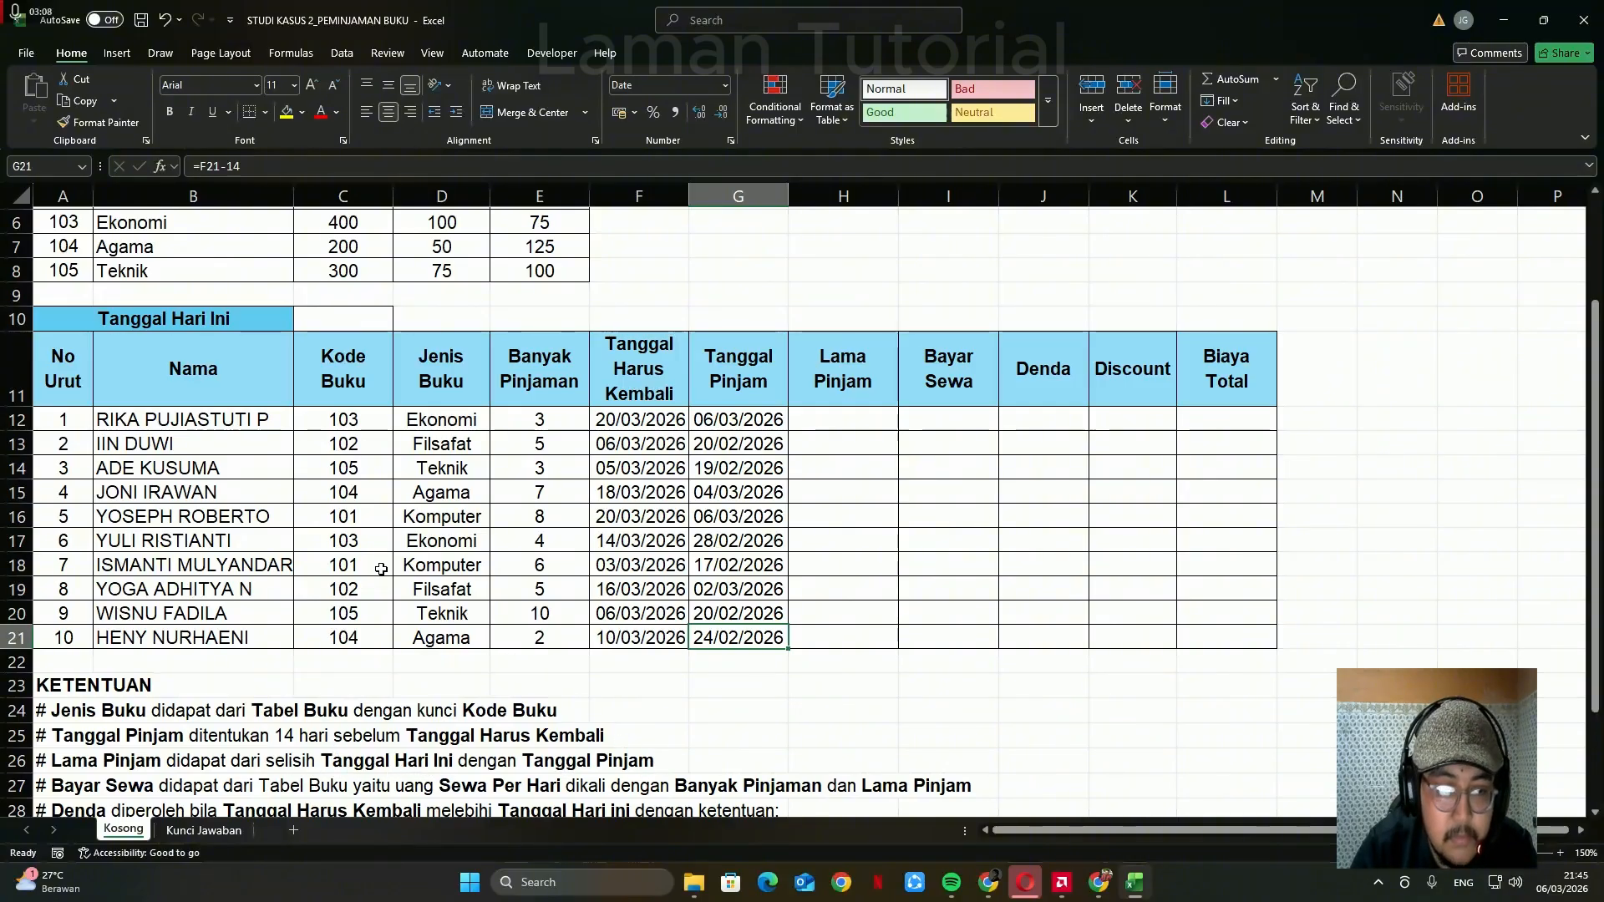
{"action": "left_click", "coordinate": [327, 324]}
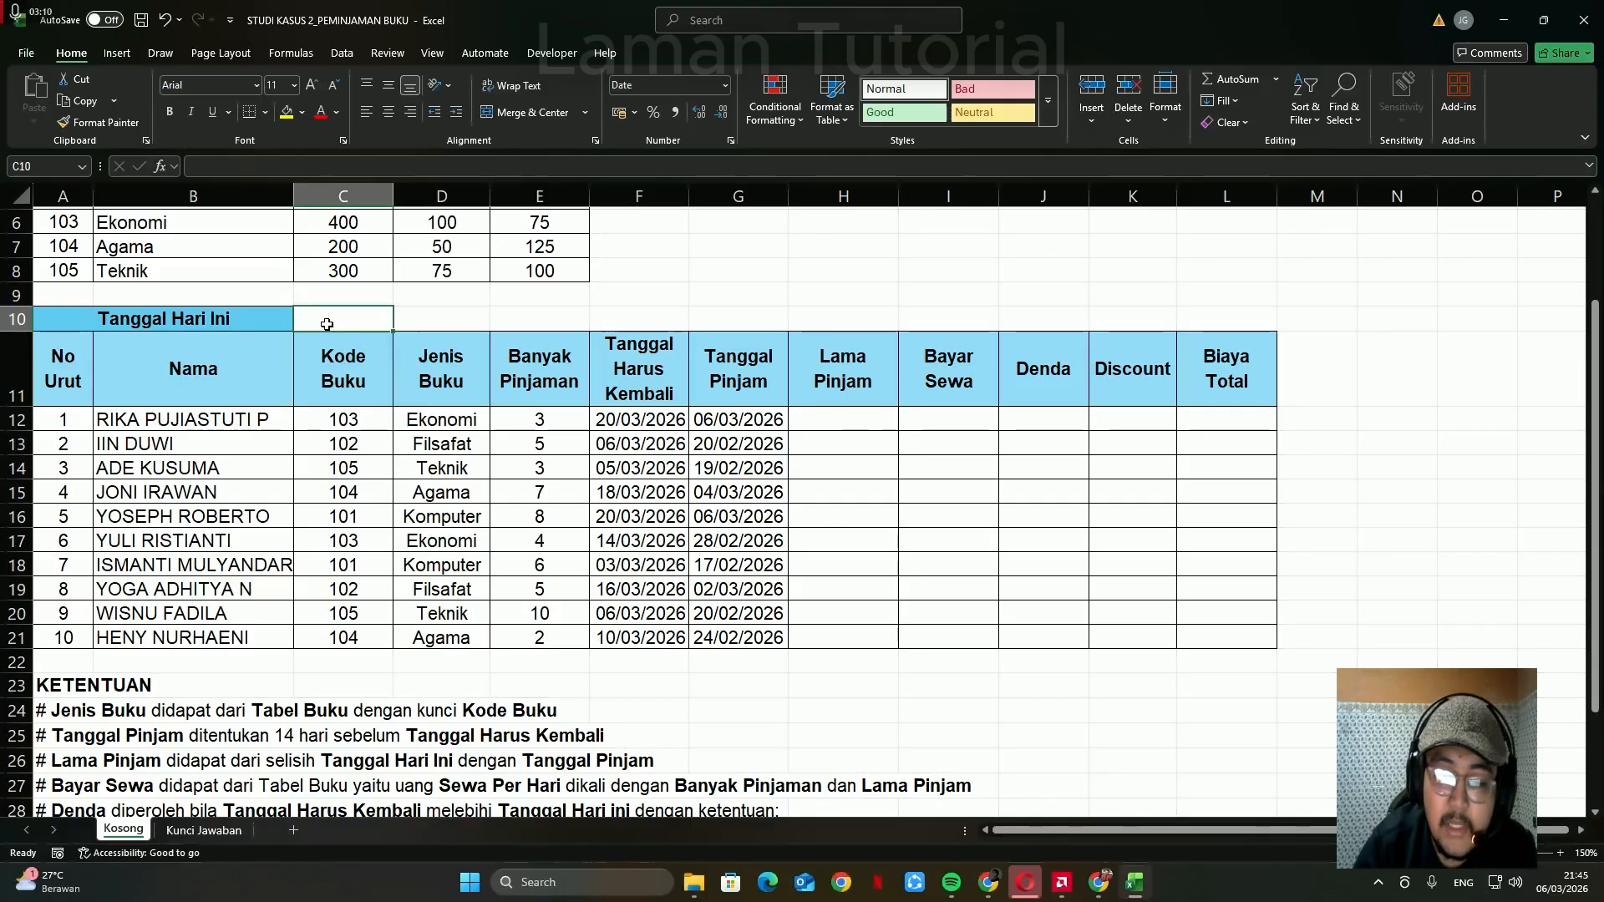
{"action": "type", "text": "=toda"}
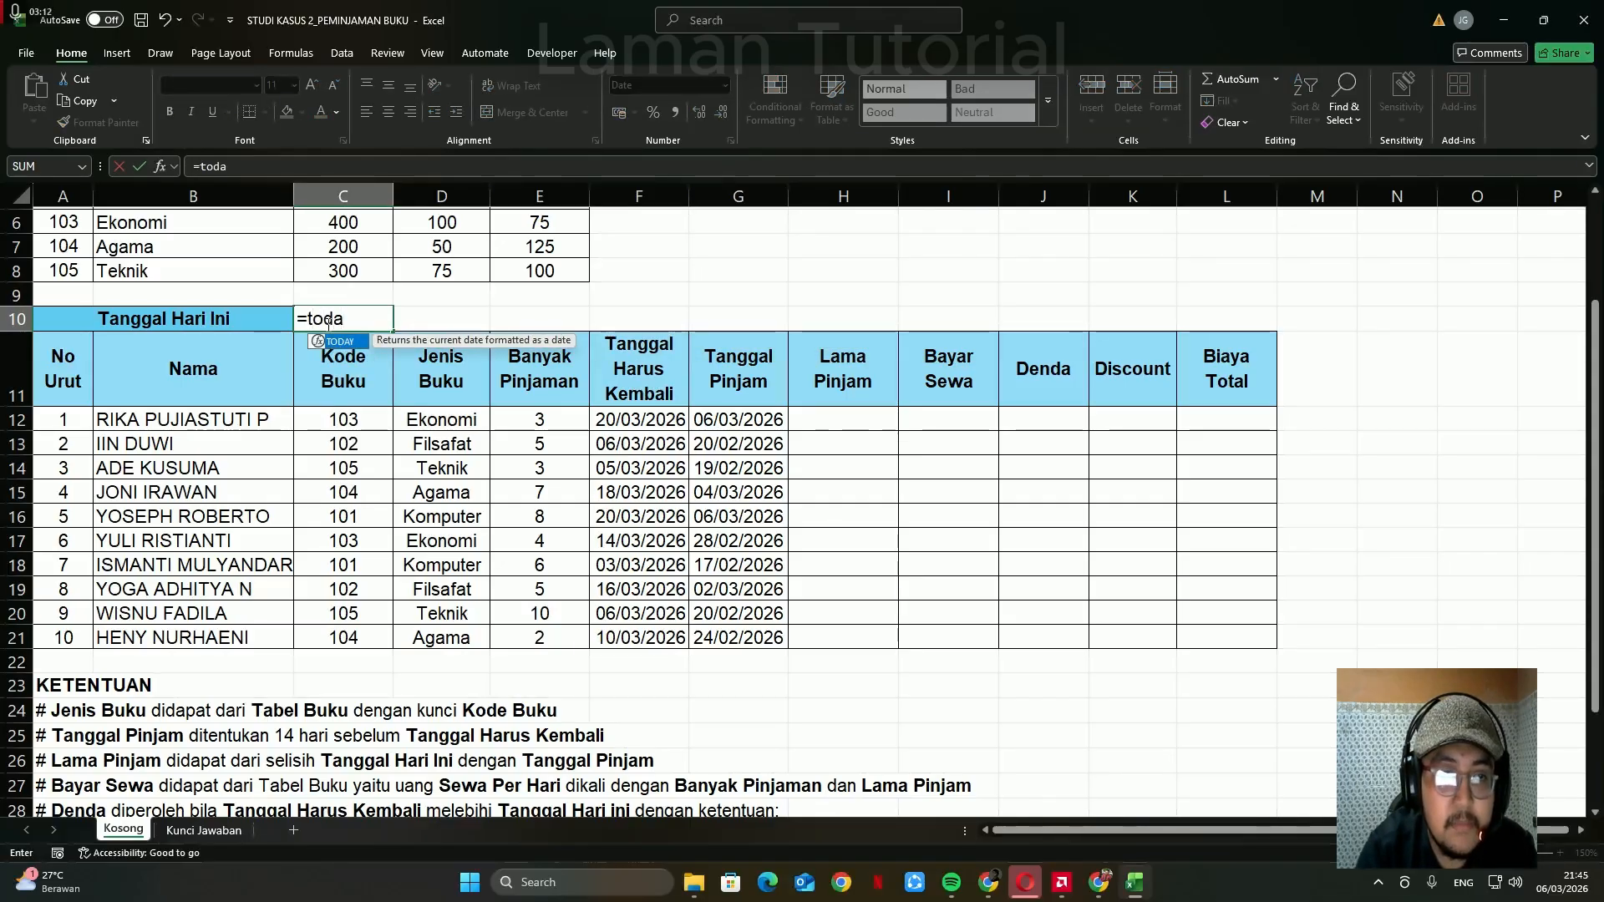
{"action": "key", "text": "Tab"}
{"action": "type", "text": ")"}
{"action": "key", "text": "Return"}
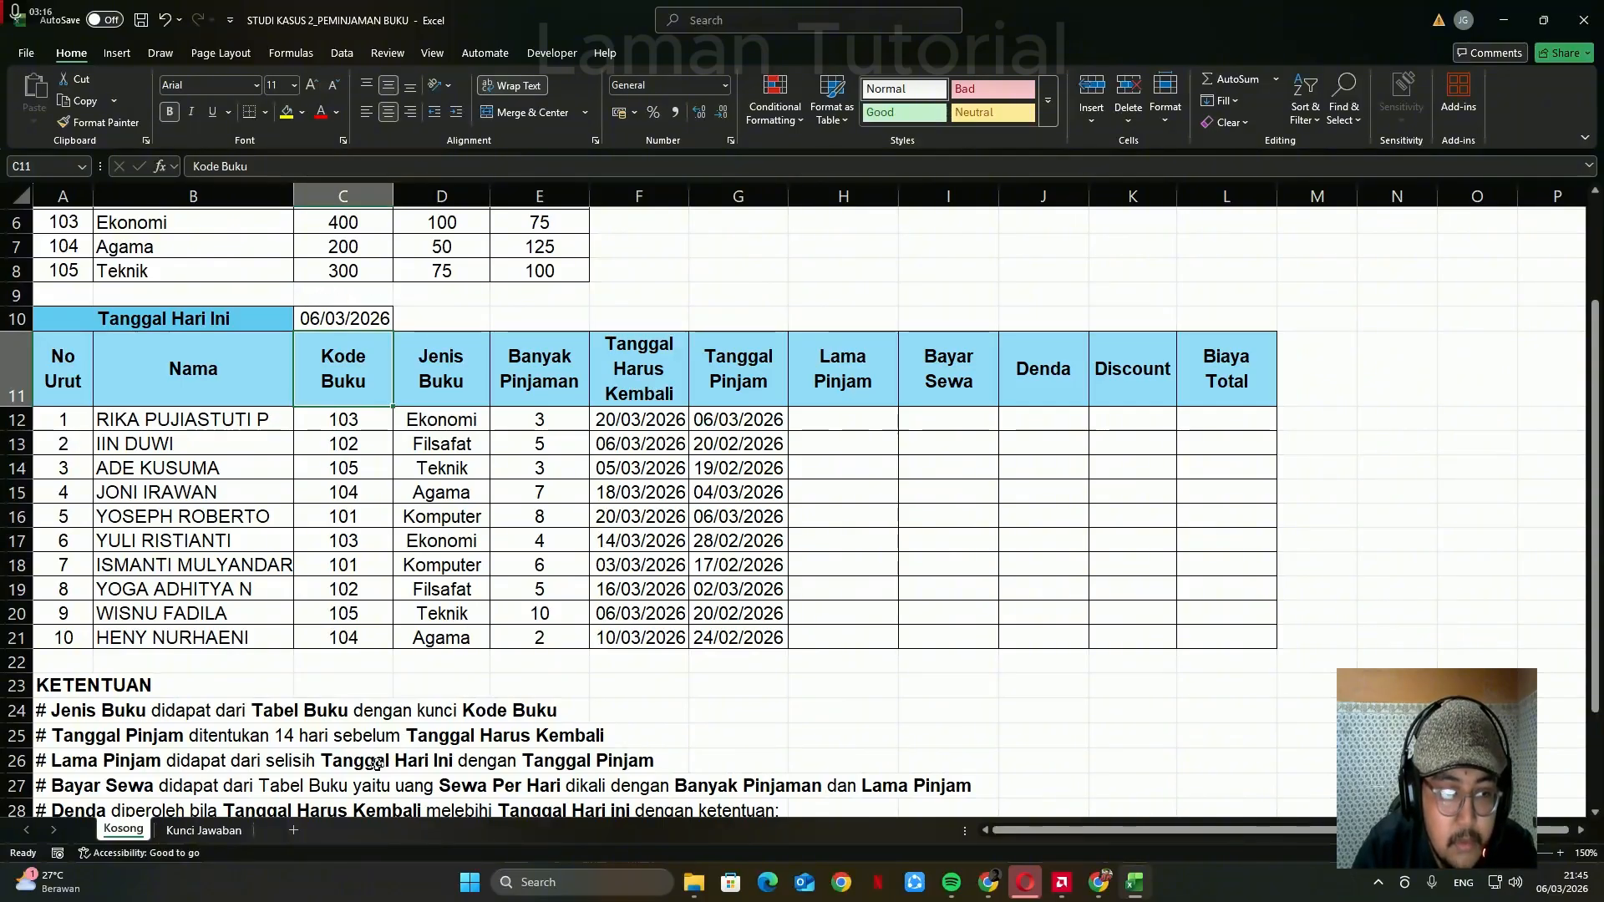
- Enter =C10-G12 in H12 to calculate Lama Pinjam from Tanggal Hari Ini and Tanggal Pinjam
{"action": "left_click", "coordinate": [324, 323]}
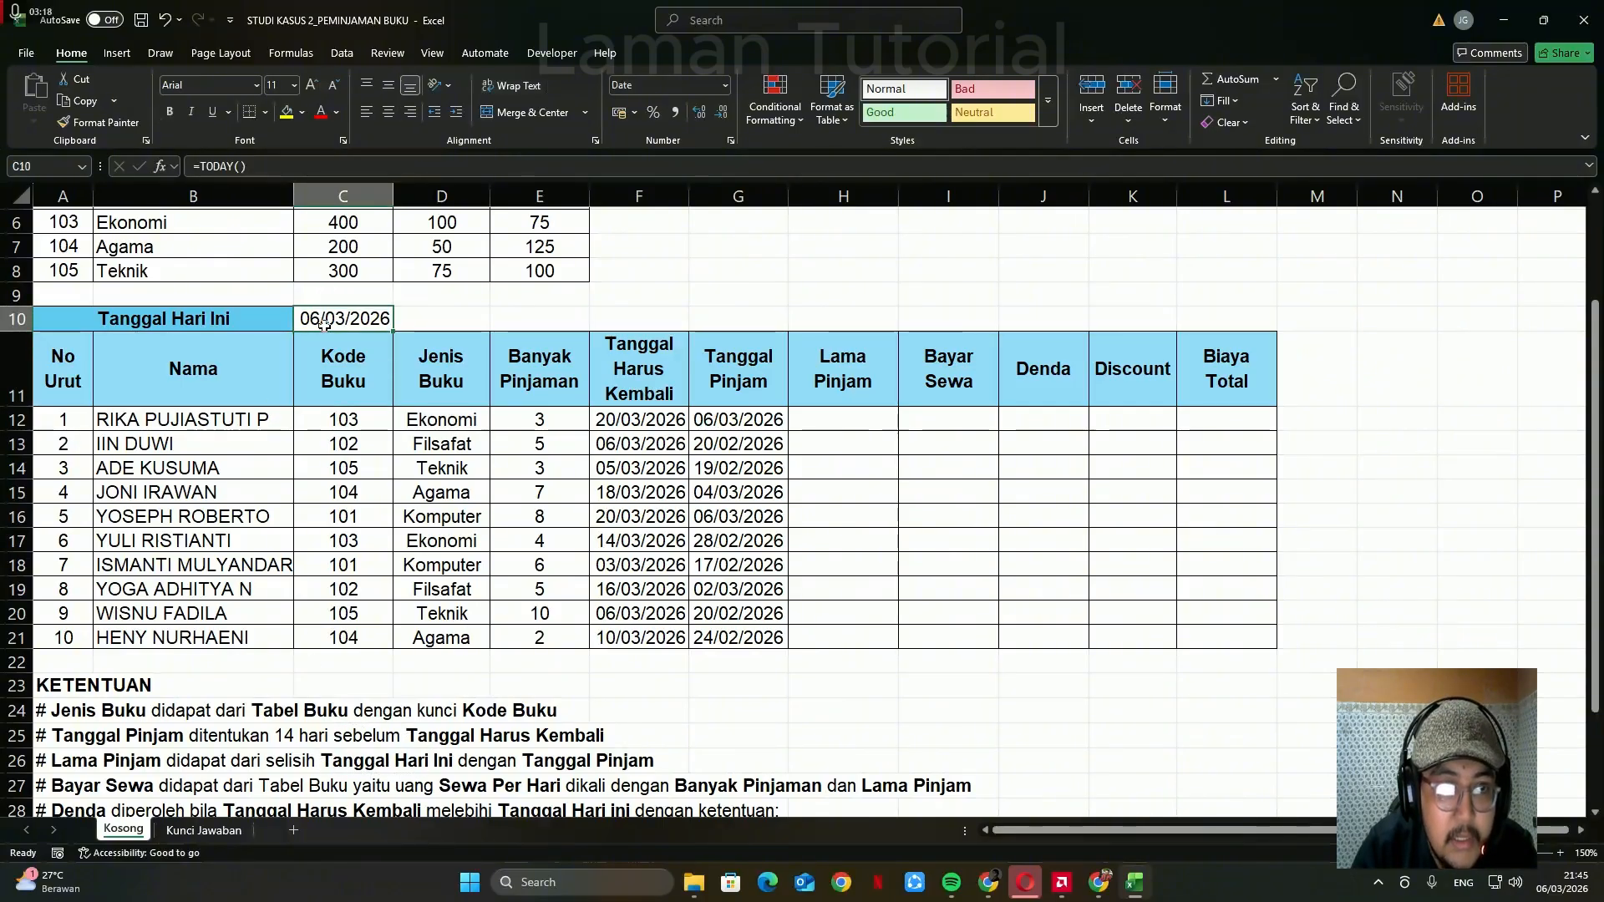
{"action": "left_click", "coordinate": [743, 420]}
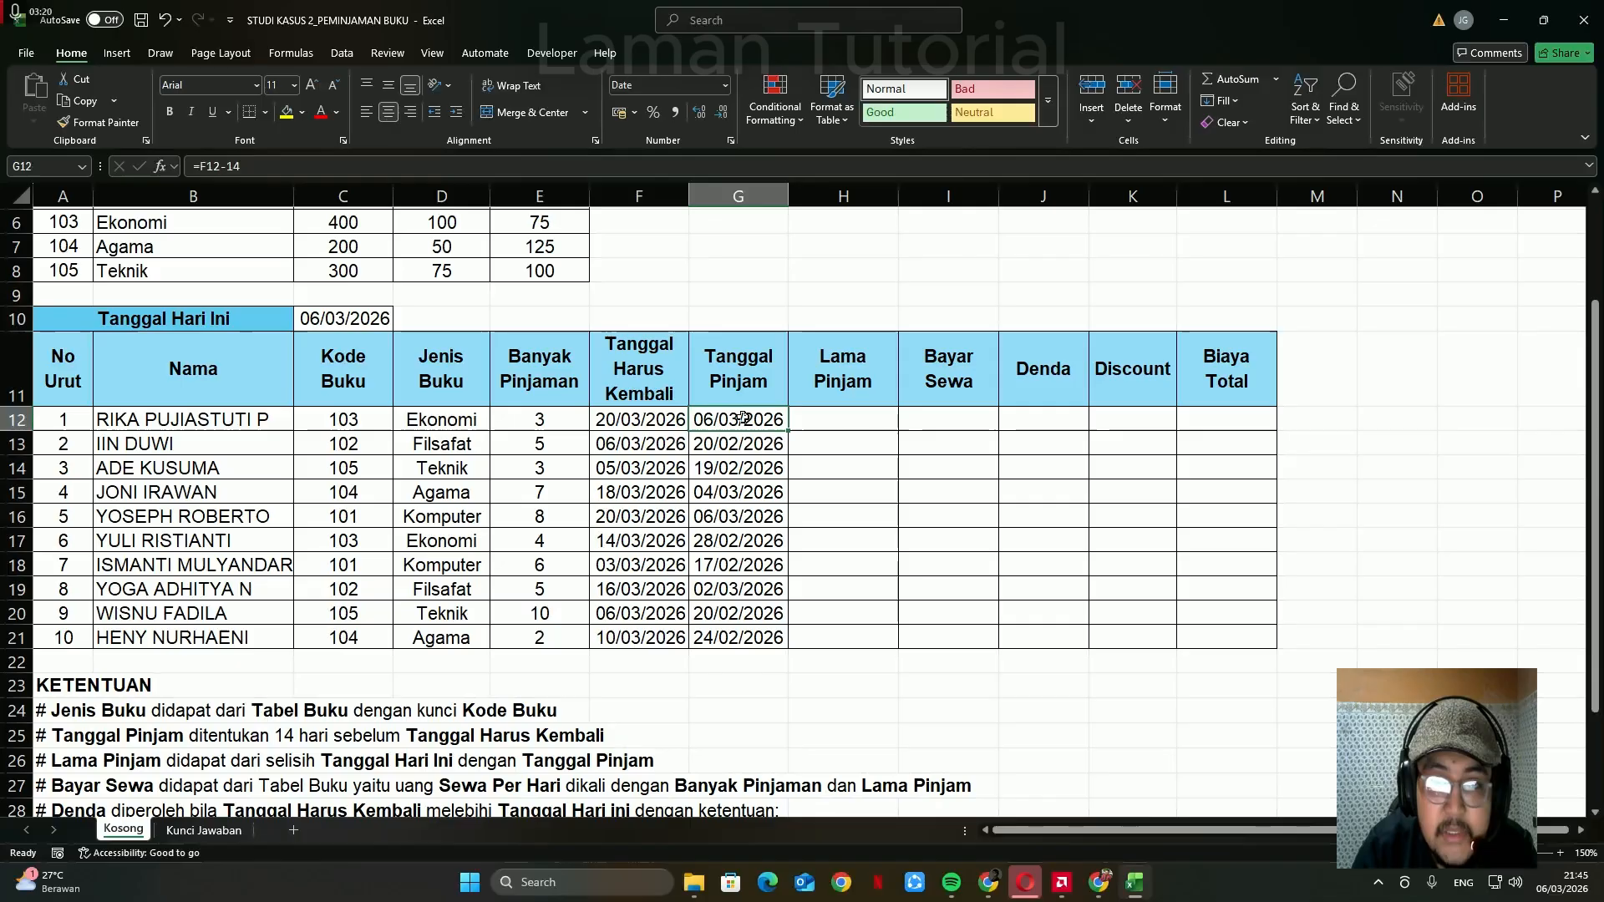
{"action": "left_click", "coordinate": [838, 419]}
{"action": "type", "text": "="}
{"action": "left_click", "coordinate": [342, 318]}
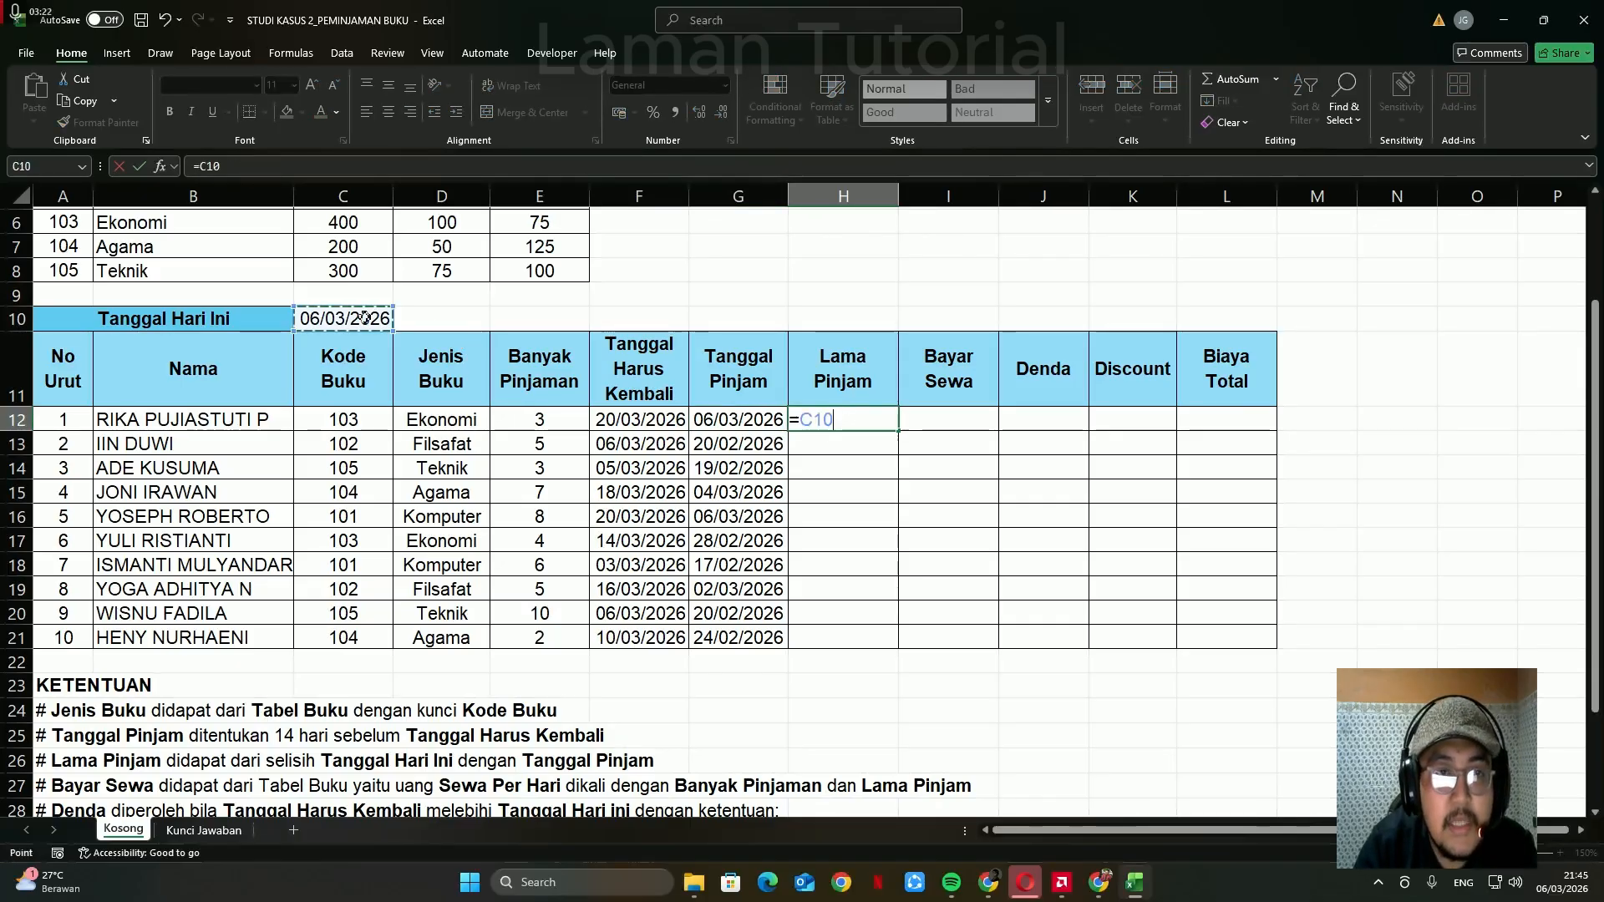
{"action": "type", "text": "-"}
{"action": "key", "text": "Left"}
{"action": "key", "text": "Return"}
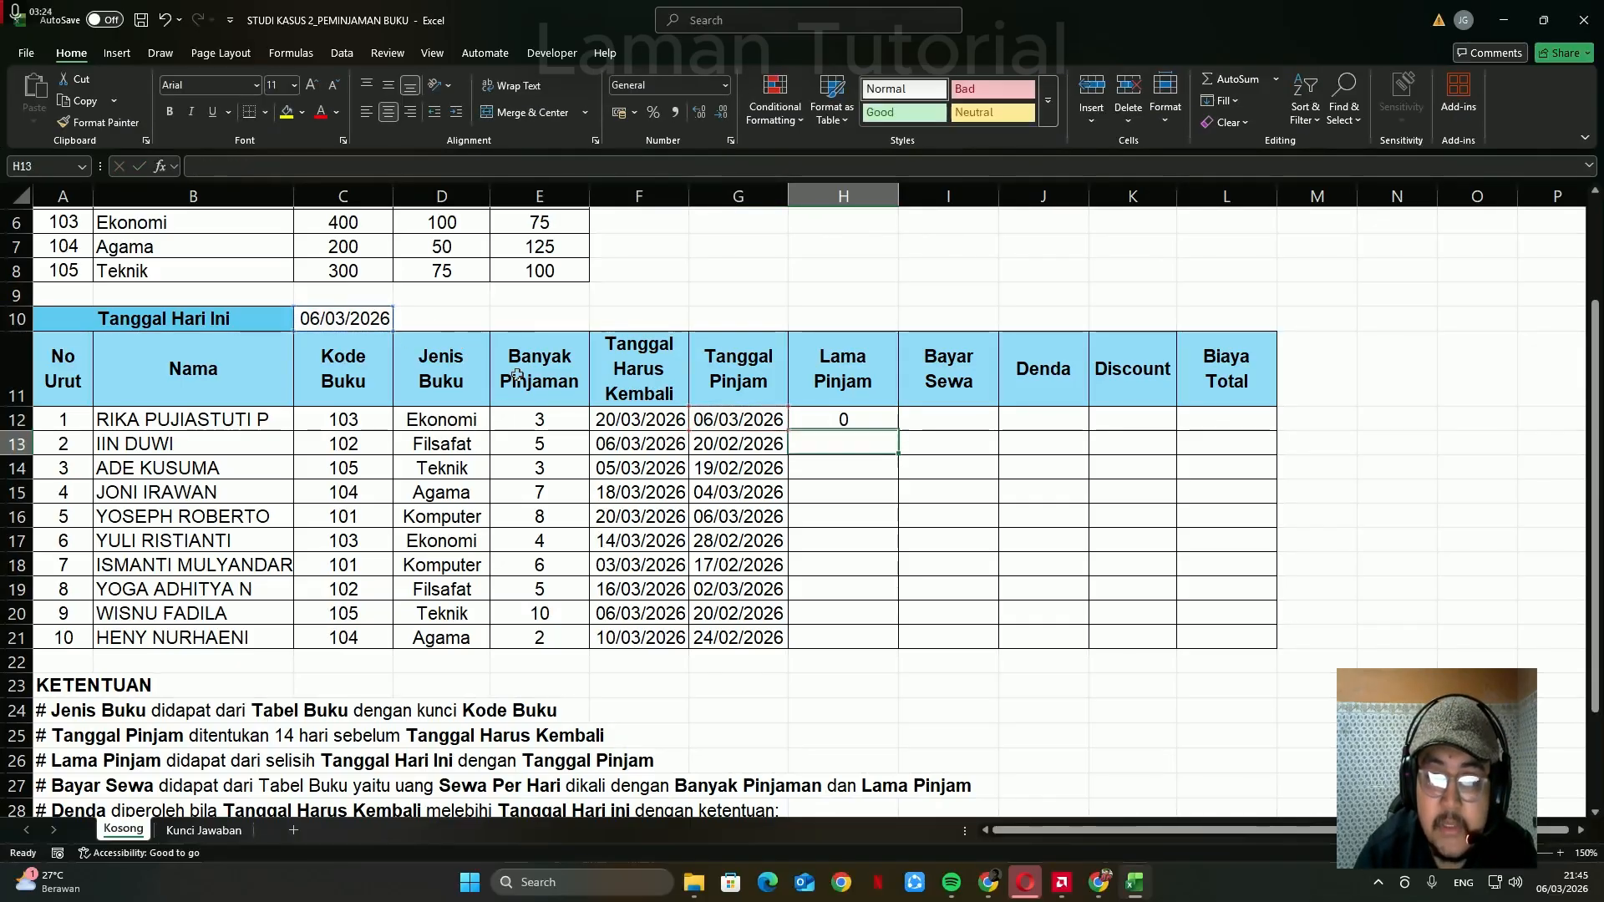
{"action": "key", "text": "Up"}
{"action": "key", "text": "shift+Down"}
{"action": "key", "text": "shift+Down"}
{"action": "key", "text": "shift+Down"}
{"action": "key", "text": "shift+Down"}
{"action": "key", "text": "shift+Down"}
{"action": "key", "text": "shift+Down"}
{"action": "key", "text": "shift+Down"}
{"action": "key", "text": "shift+Down"}
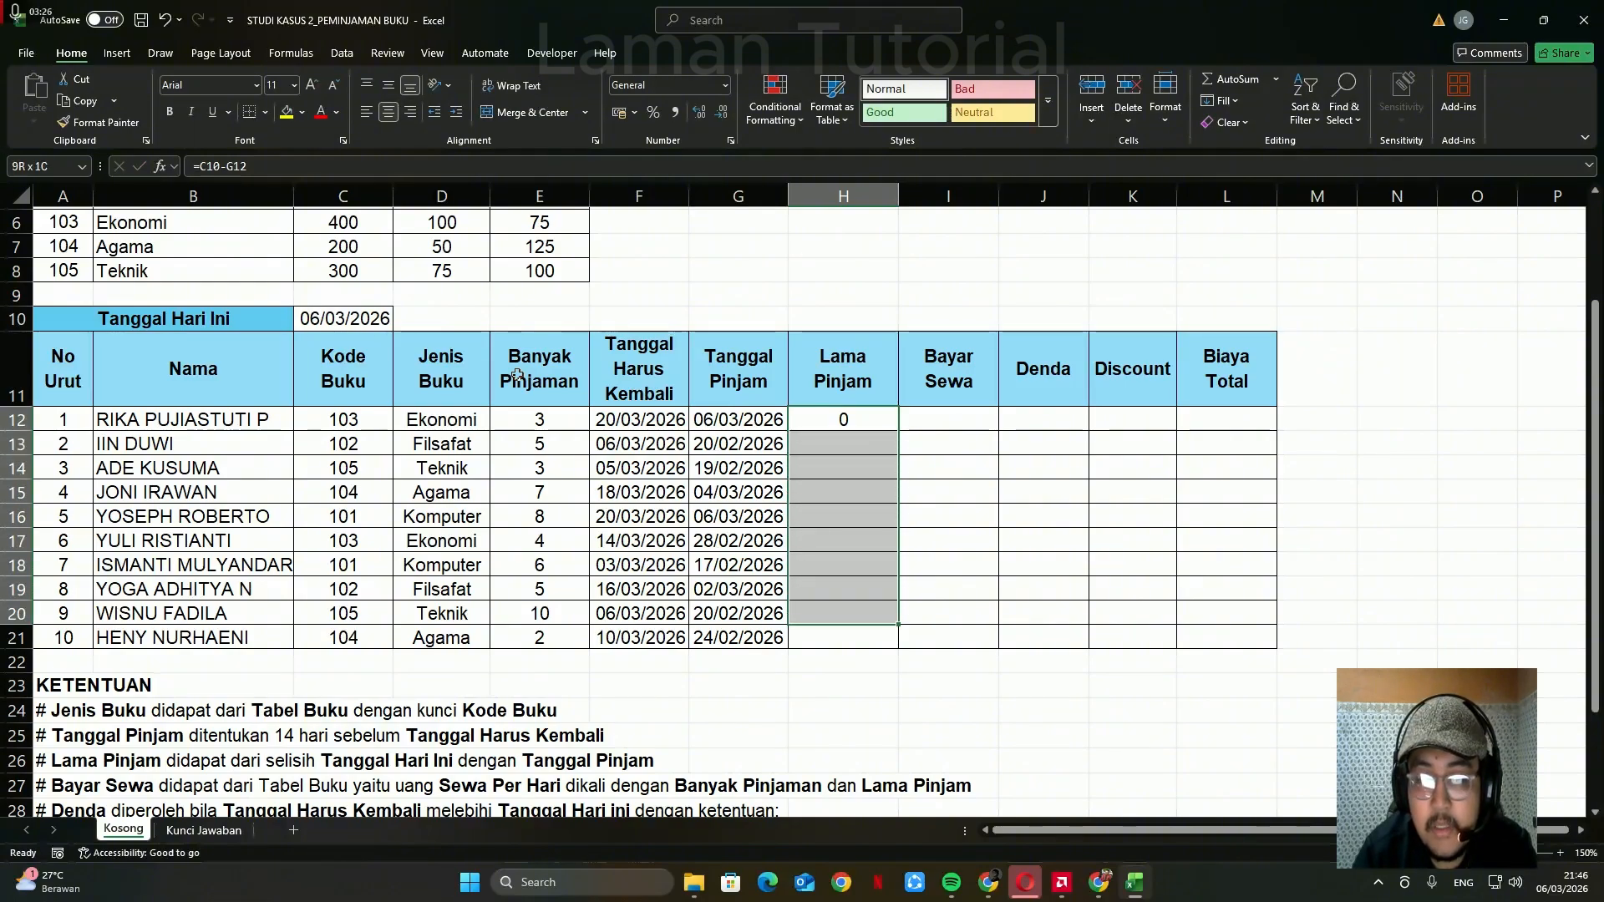
- Make the C10 reference in the H12 formula absolute so it reads =$C$10-G12
{"action": "left_click", "coordinate": [806, 419]}
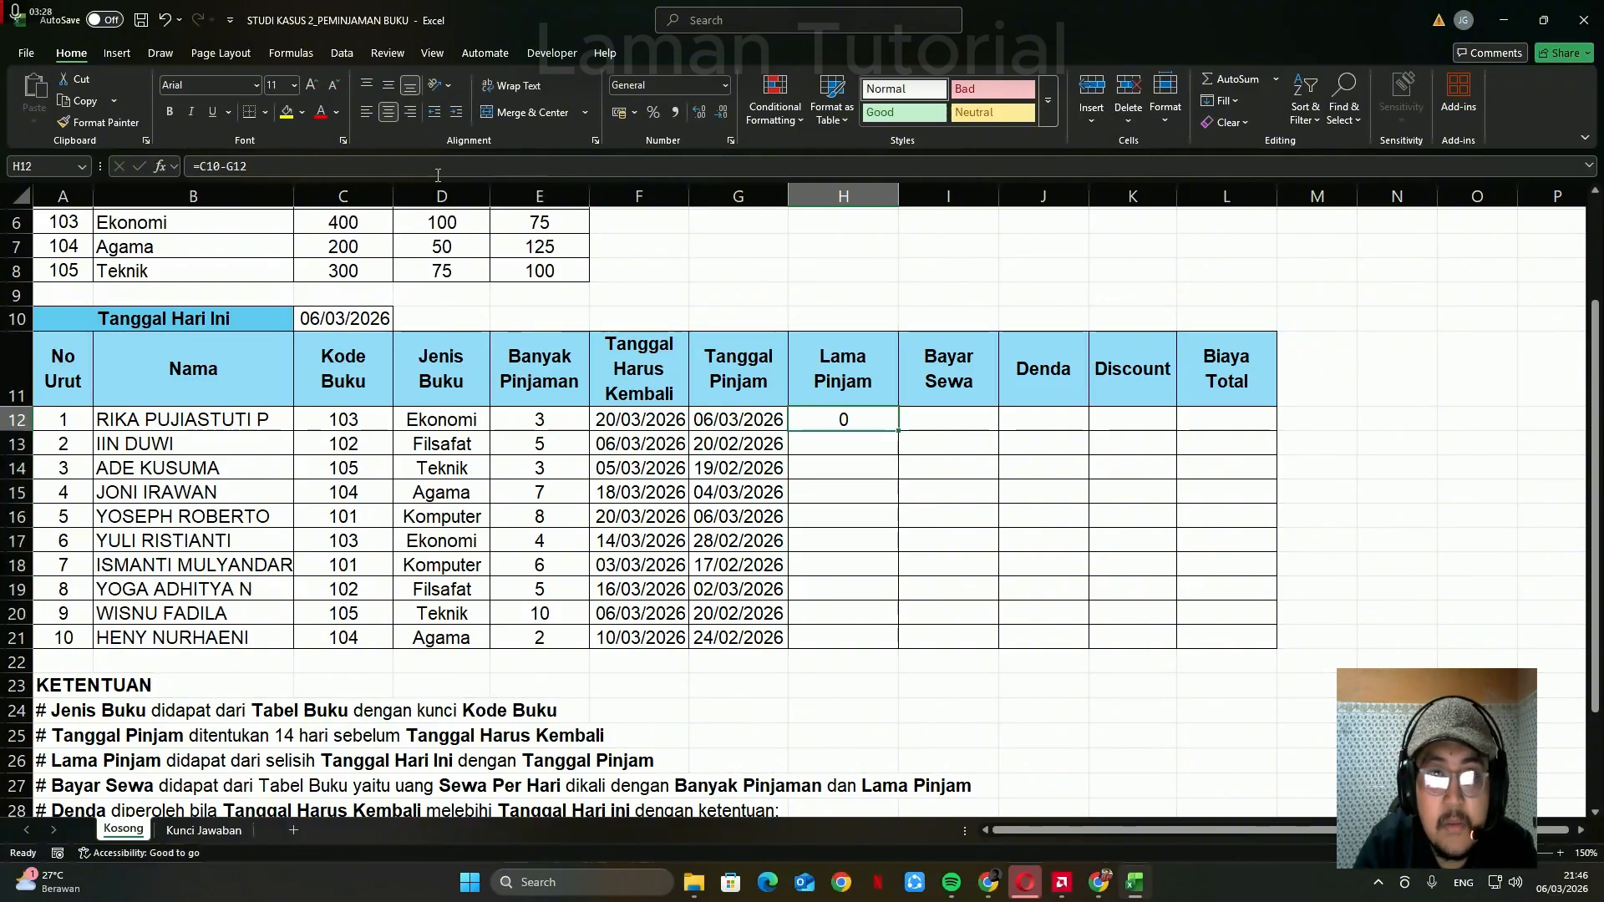
{"action": "left_click", "coordinate": [225, 167]}
{"action": "key", "text": "F4"}
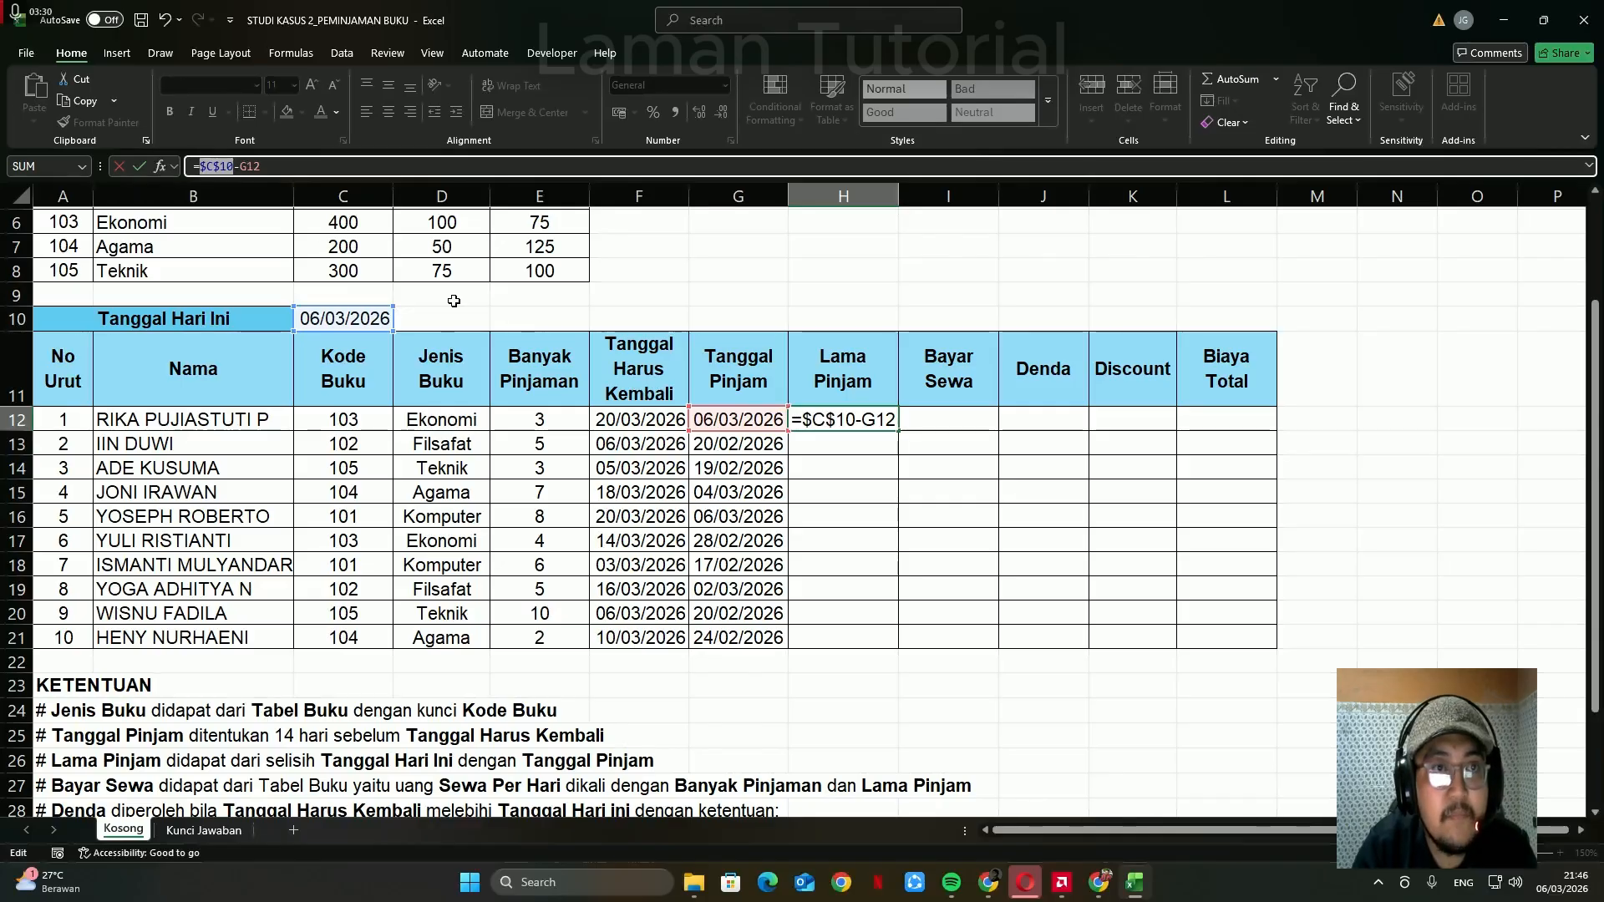
{"action": "key", "text": "Return"}
- Fill the Lama Pinjam formula from H12 down through H21
{"action": "left_click", "coordinate": [868, 422]}
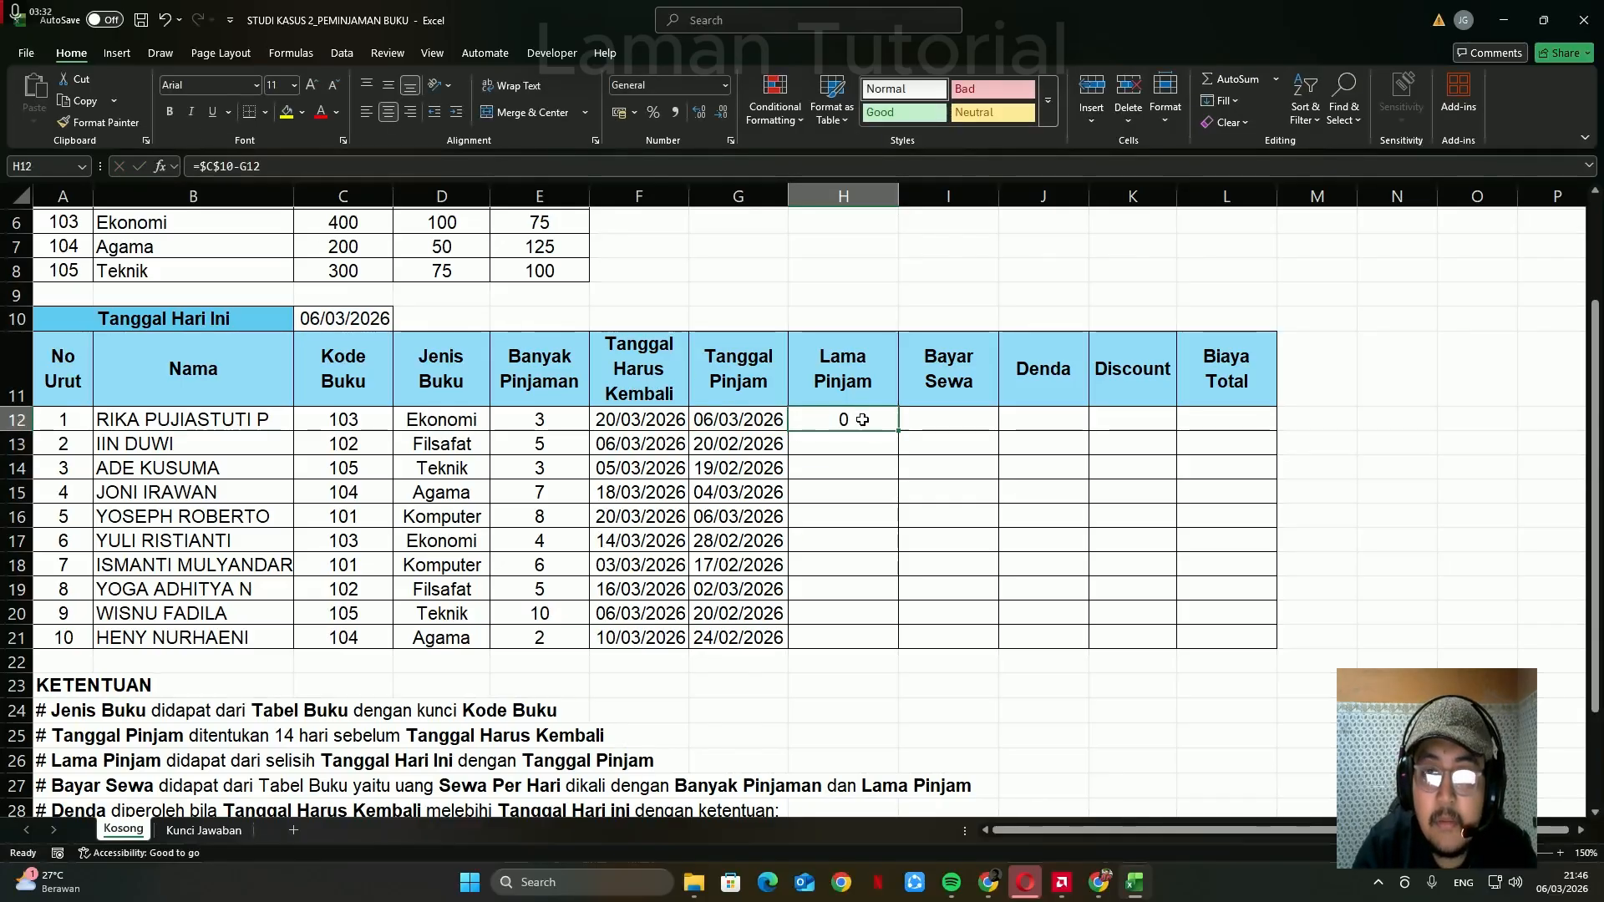
{"action": "double_click", "coordinate": [874, 427]}
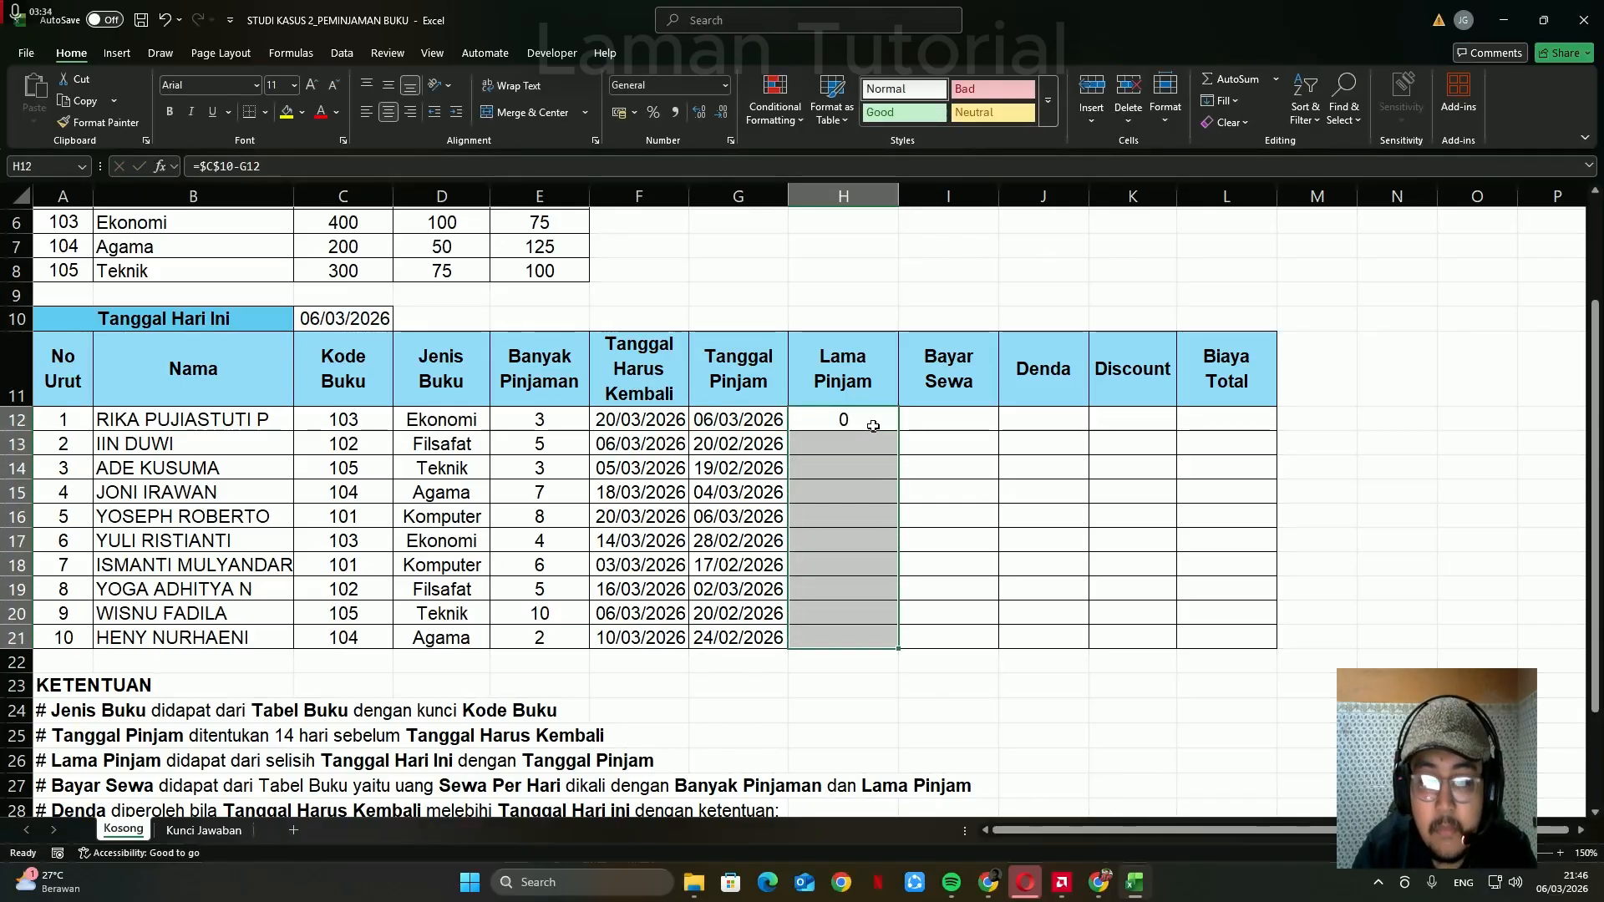
{"action": "key", "text": "Right"}
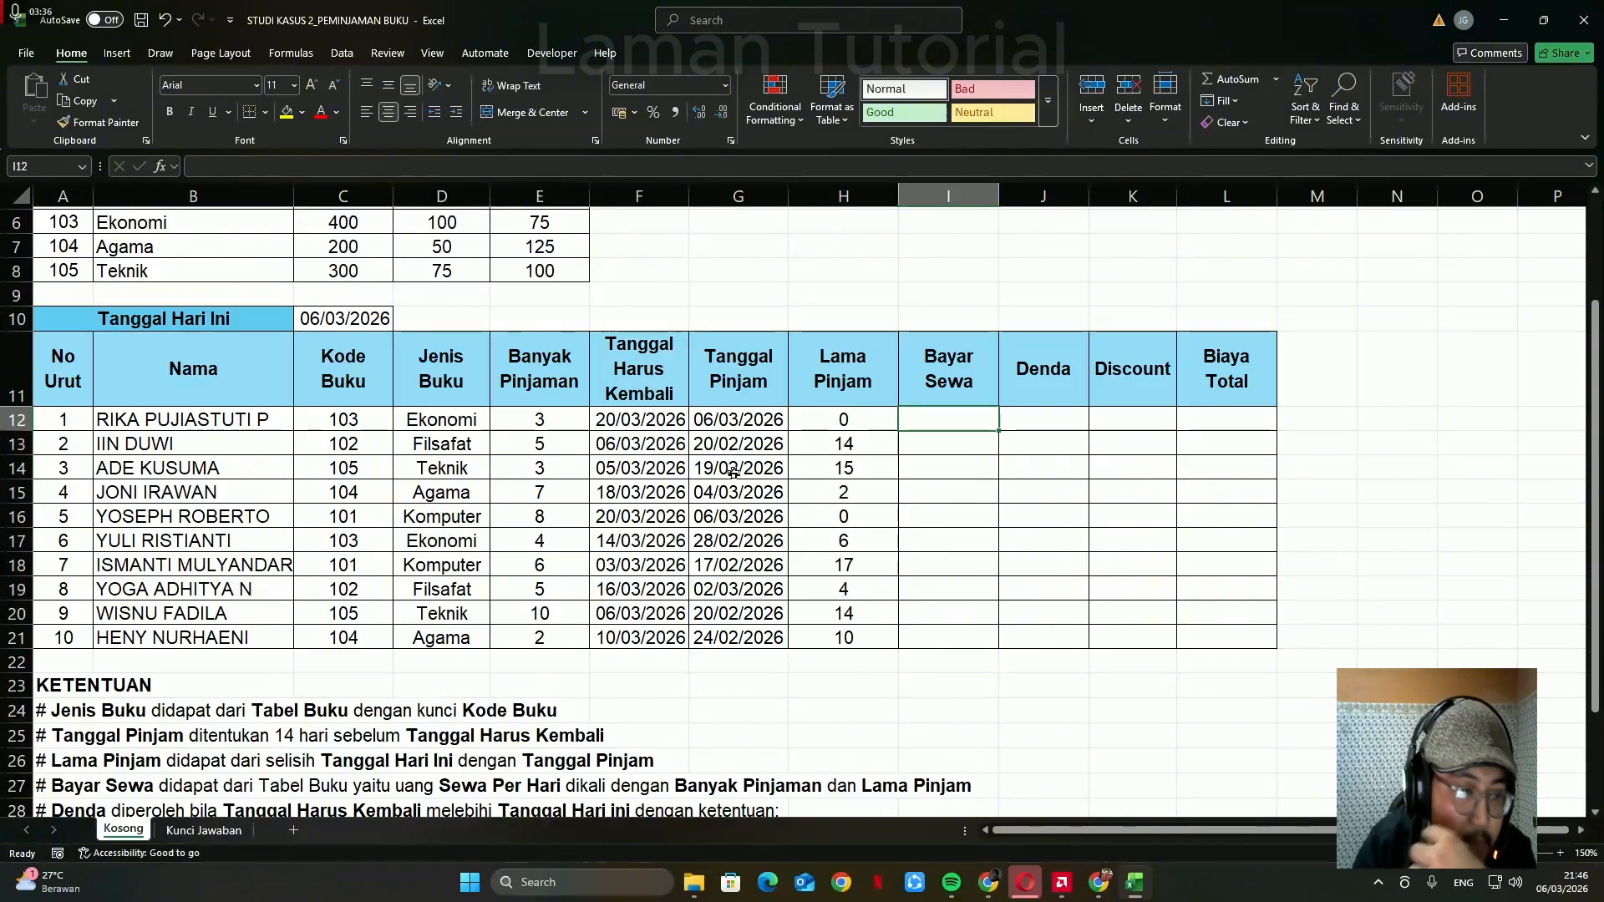
- Start a VLOOKUP formula in I12 for Bayar Sewa, with the Kode Buku in C12 as the lookup value
{"action": "scroll", "coordinate": [217, 690], "scroll_direction": "down", "scroll_amount": 1}
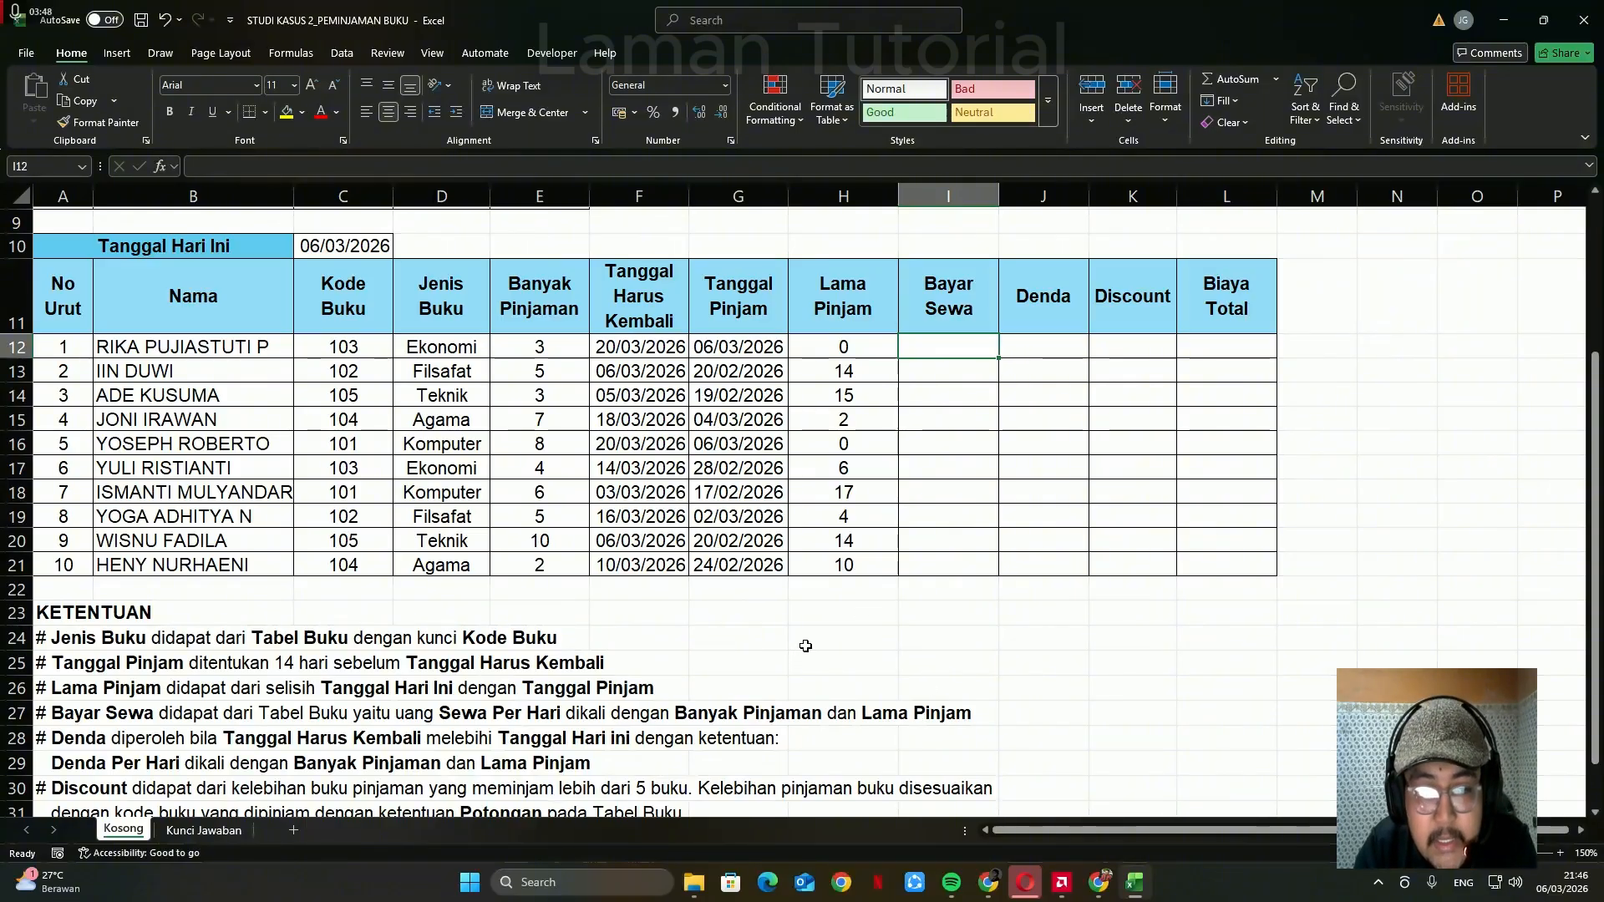
{"action": "scroll", "coordinate": [558, 708], "scroll_direction": "up", "scroll_amount": 3}
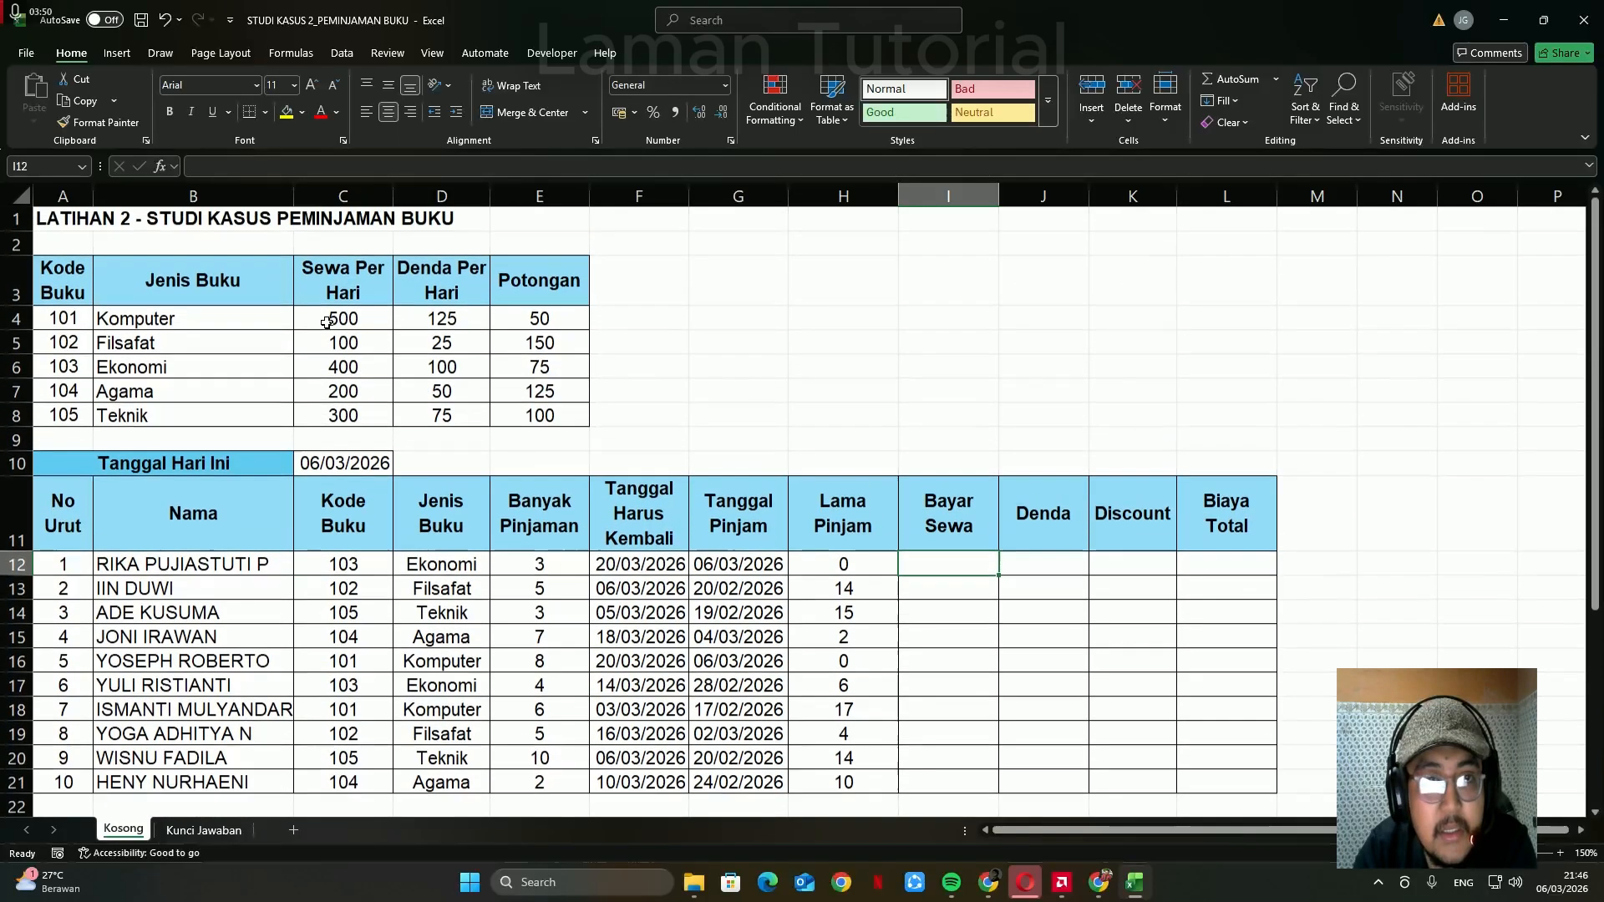
{"action": "left_click_drag", "start_coordinate": [344, 281], "coordinate": [344, 417]}
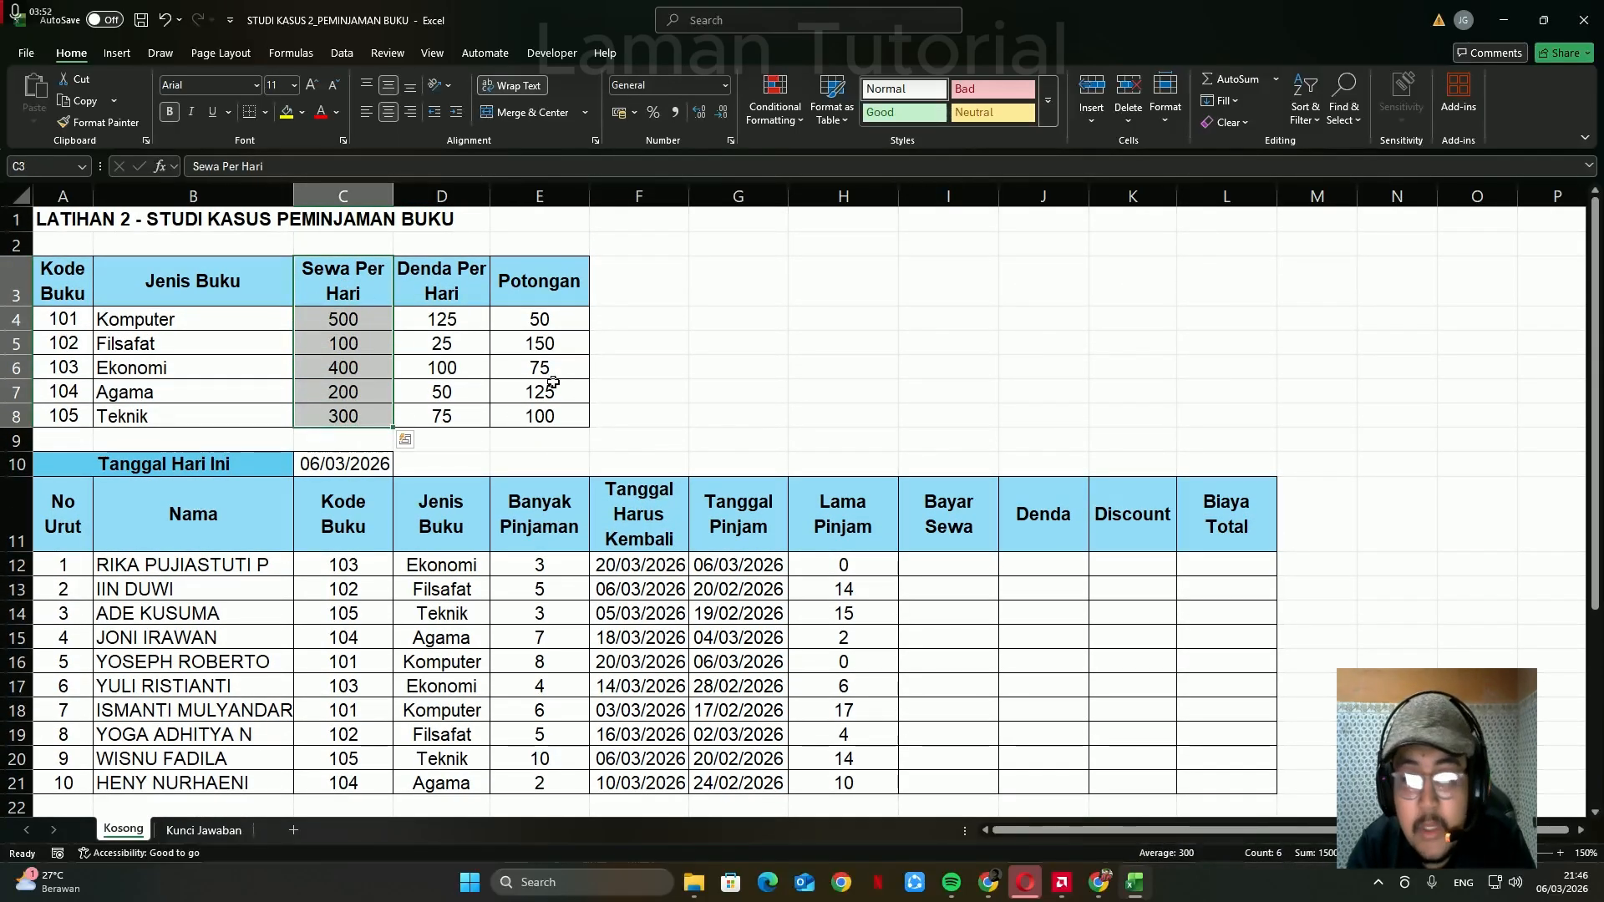
{"action": "scroll", "coordinate": [568, 372], "scroll_direction": "down", "scroll_amount": 2}
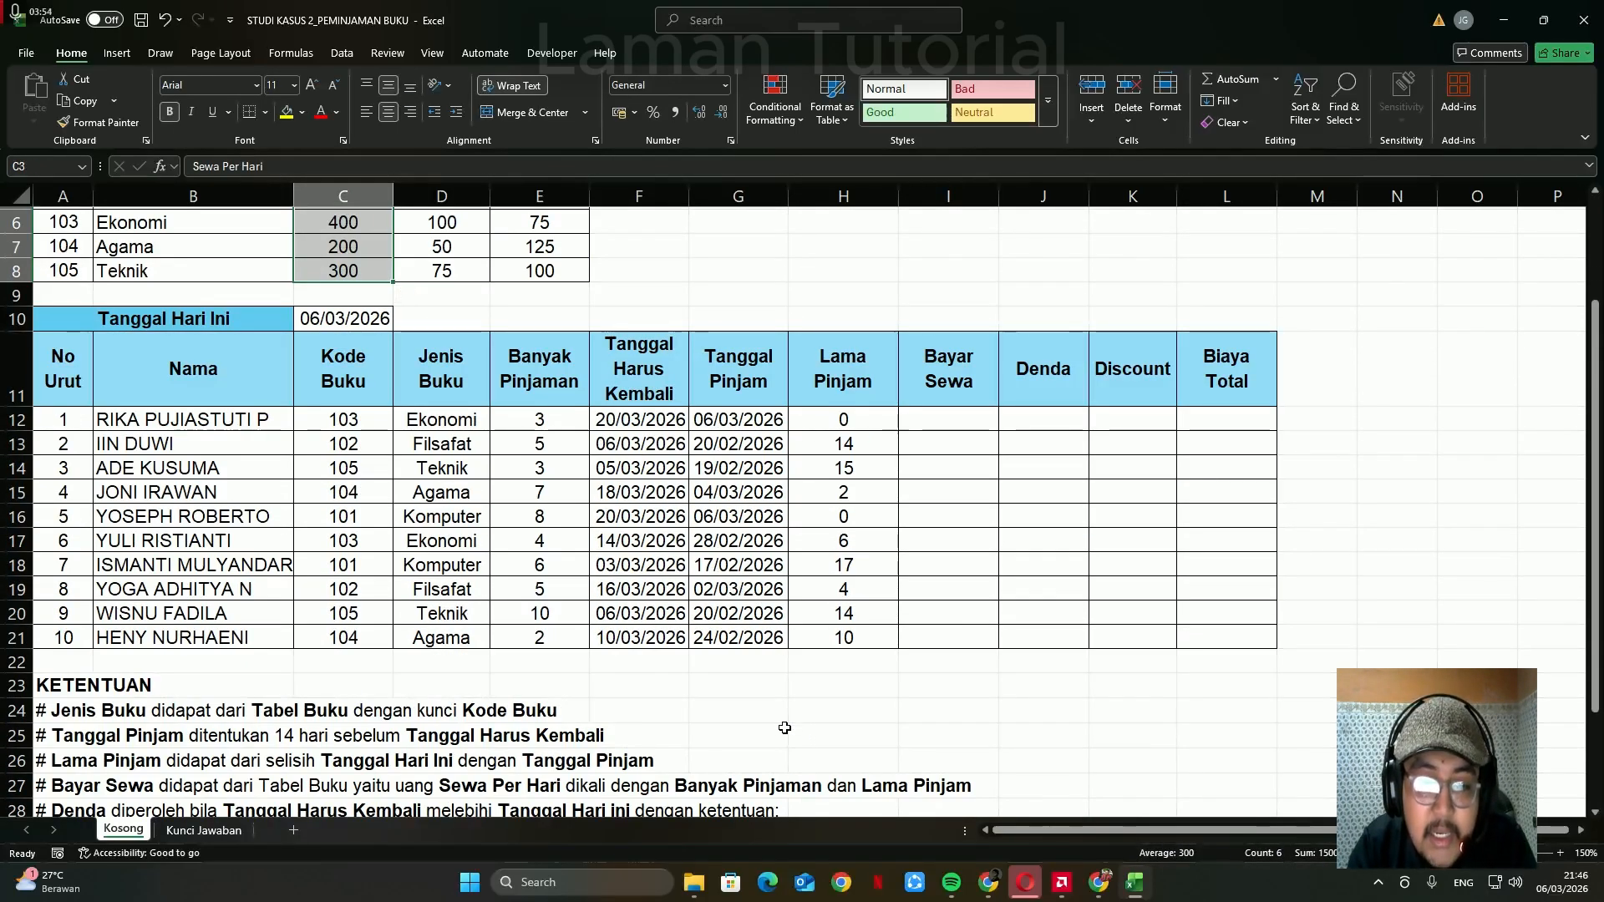
{"action": "left_click", "coordinate": [540, 369]}
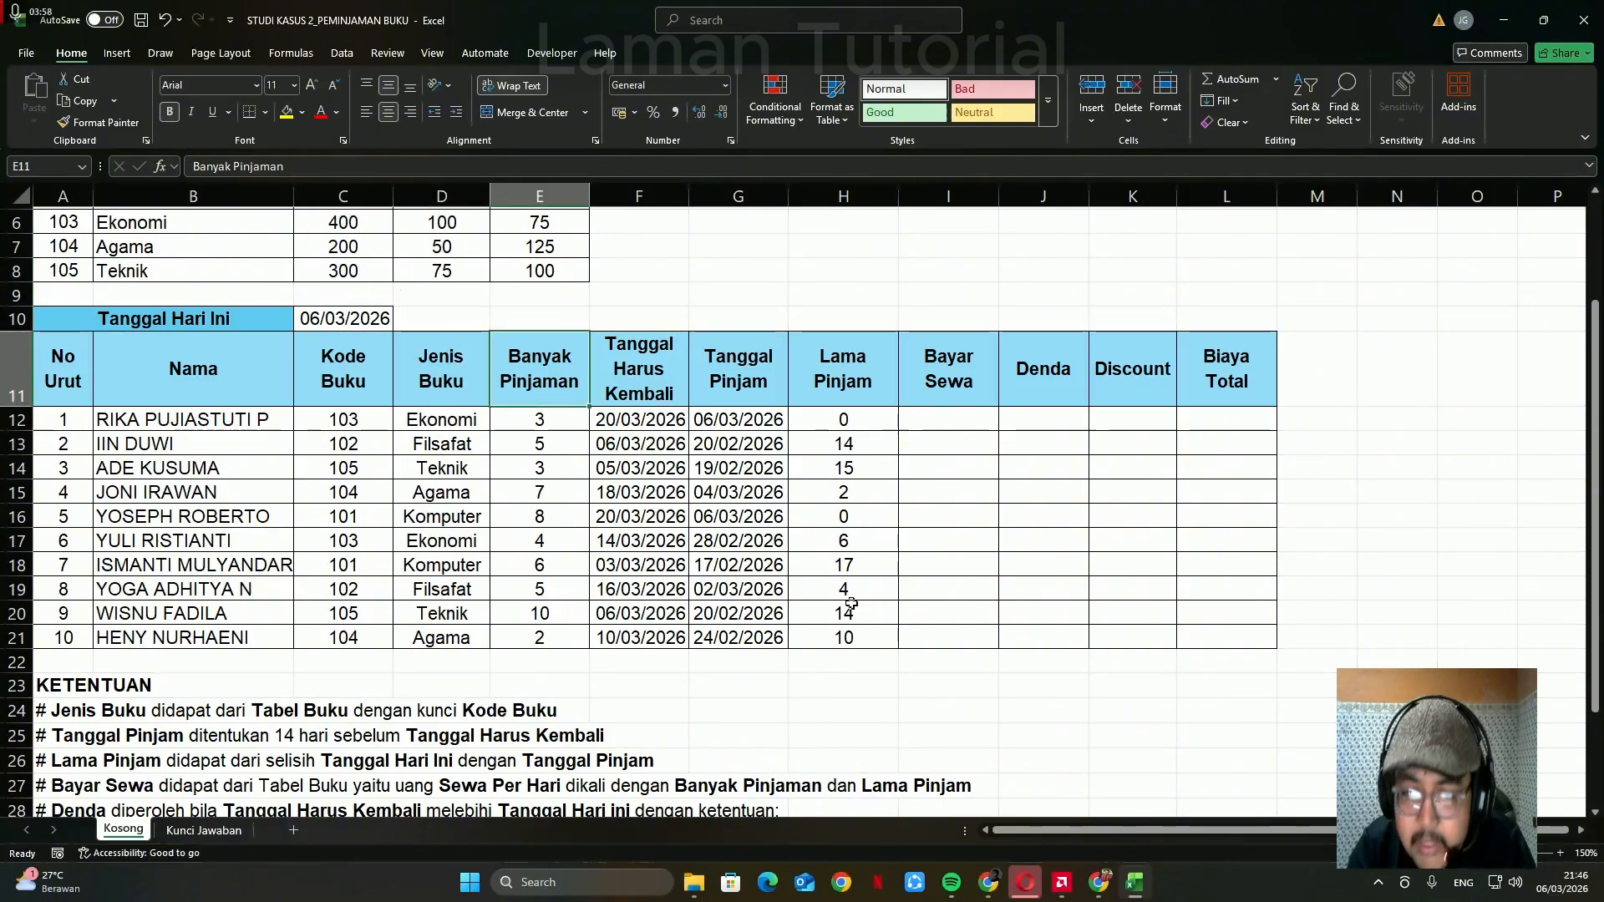
{"action": "left_click", "coordinate": [944, 420]}
{"action": "scroll", "coordinate": [974, 487], "scroll_direction": "up", "scroll_amount": 1}
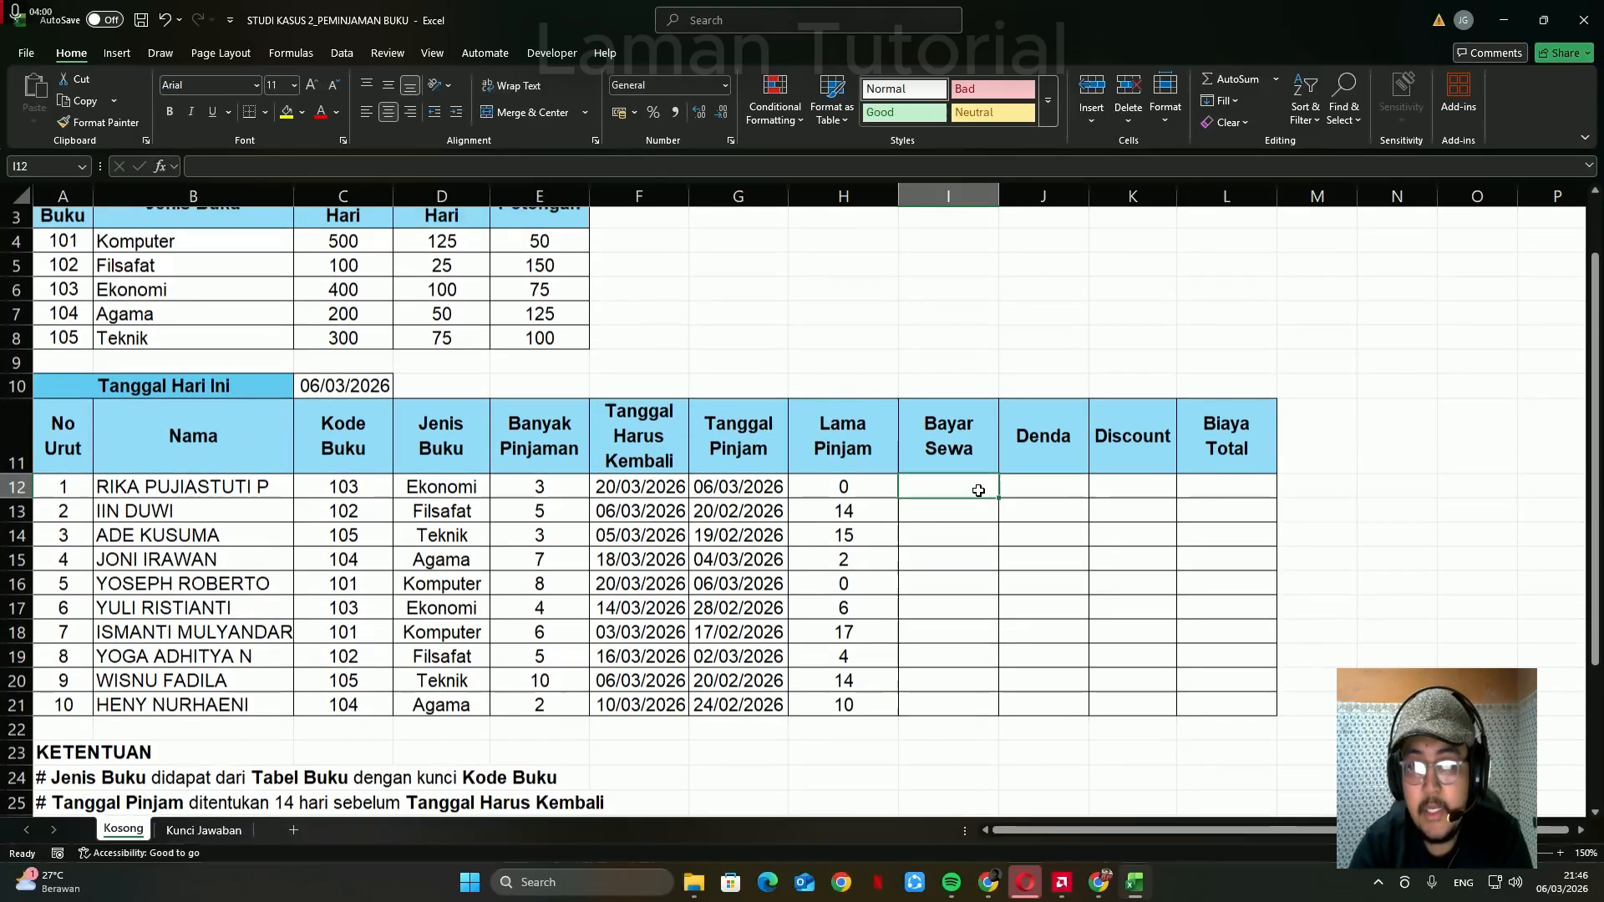
{"action": "type", "text": "=vl"}
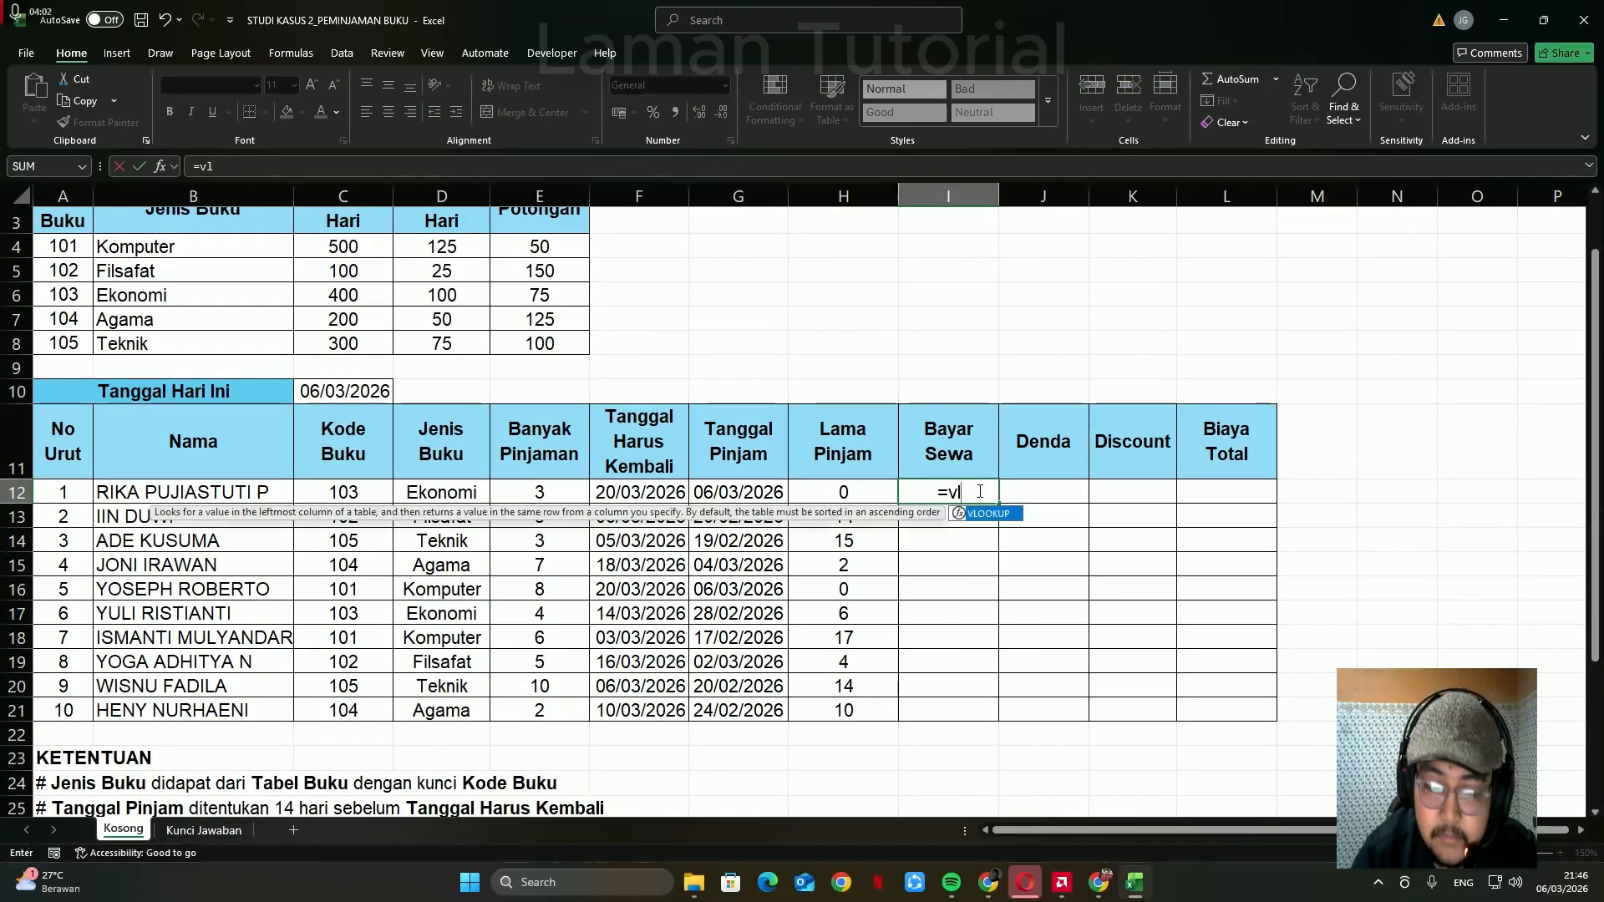
{"action": "key", "text": "Tab"}
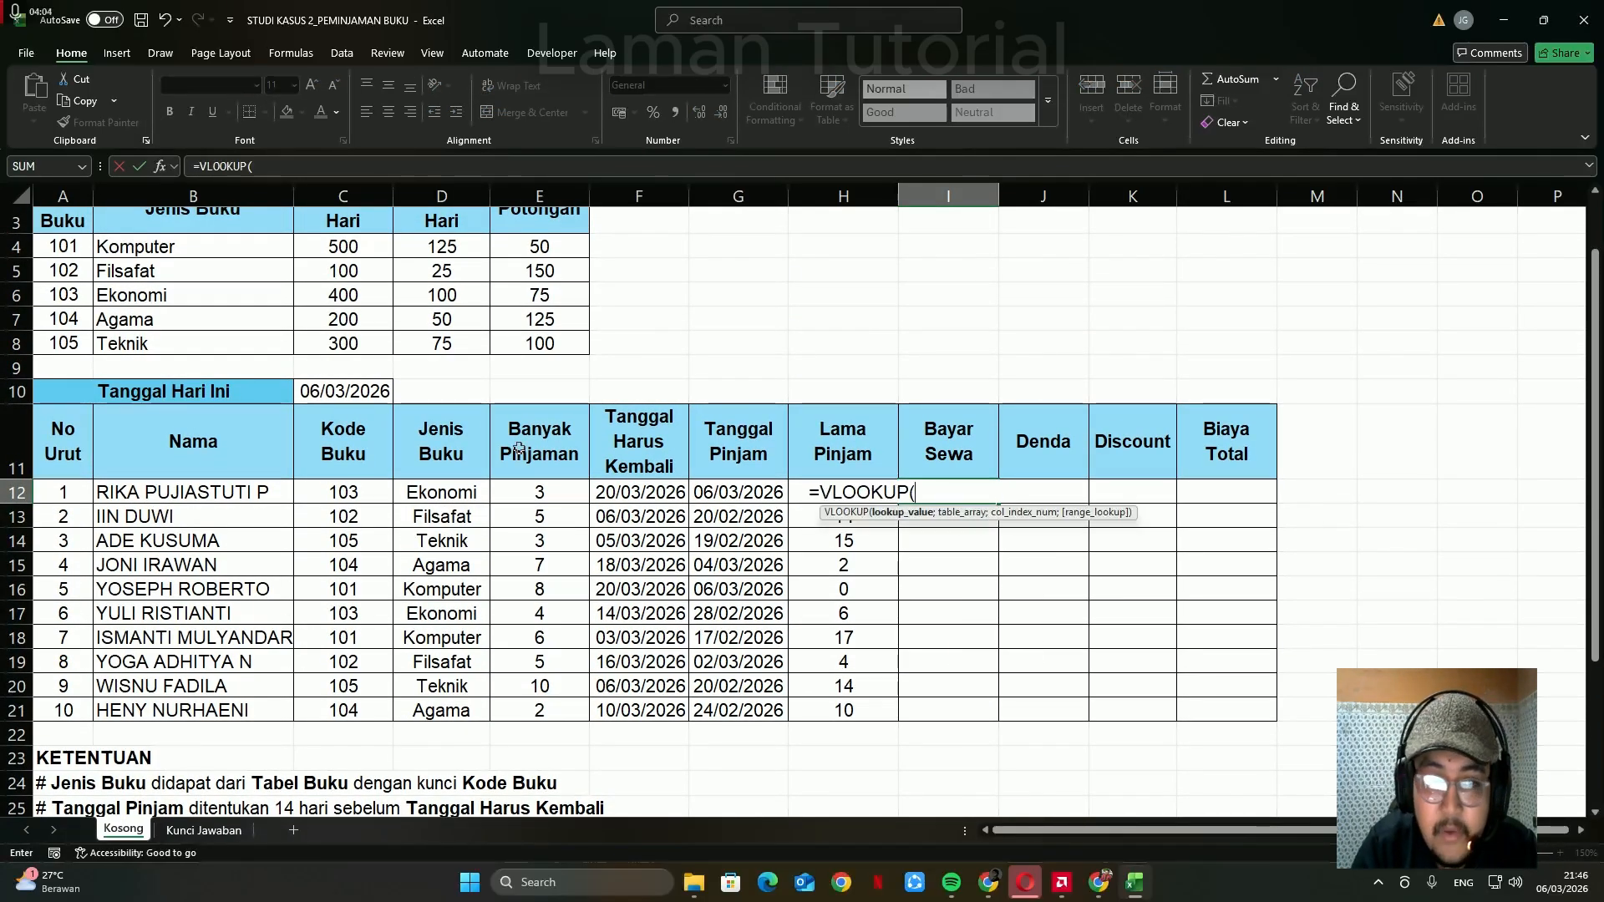
{"action": "left_click", "coordinate": [366, 492]}
{"action": "scroll", "coordinate": [668, 543], "scroll_direction": "up", "scroll_amount": 1}
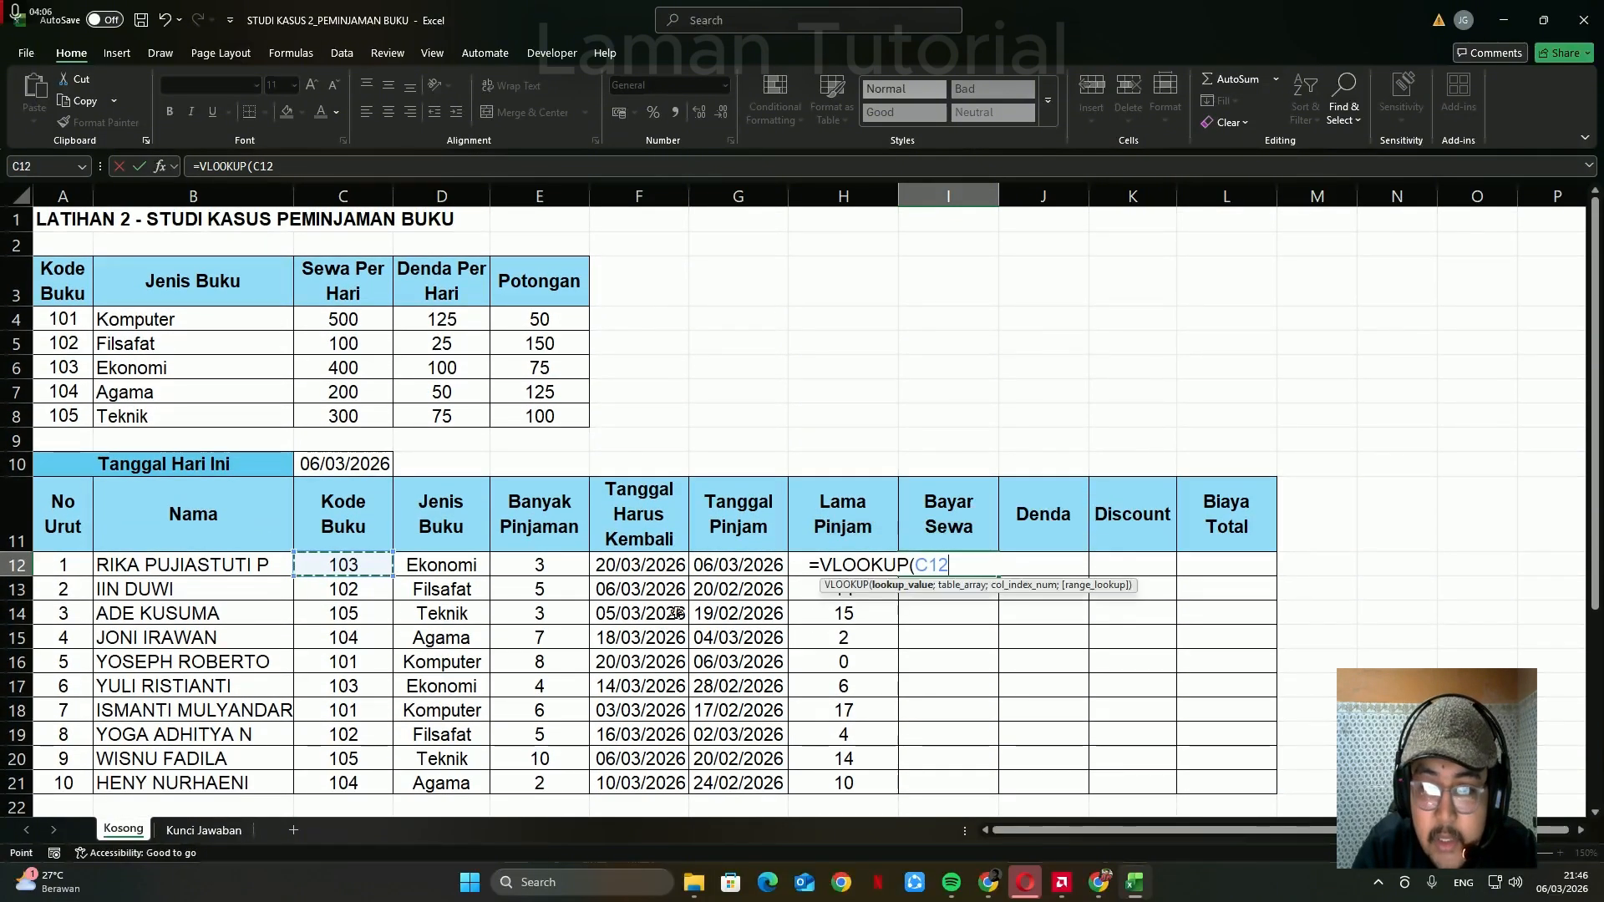
- Complete the I12 VLOOKUP with the absolute book table range $A$4:$E$8, column index 3 and match option 0
{"action": "type", "text": ";"}
{"action": "left_click_drag", "start_coordinate": [62, 319], "coordinate": [511, 414]}
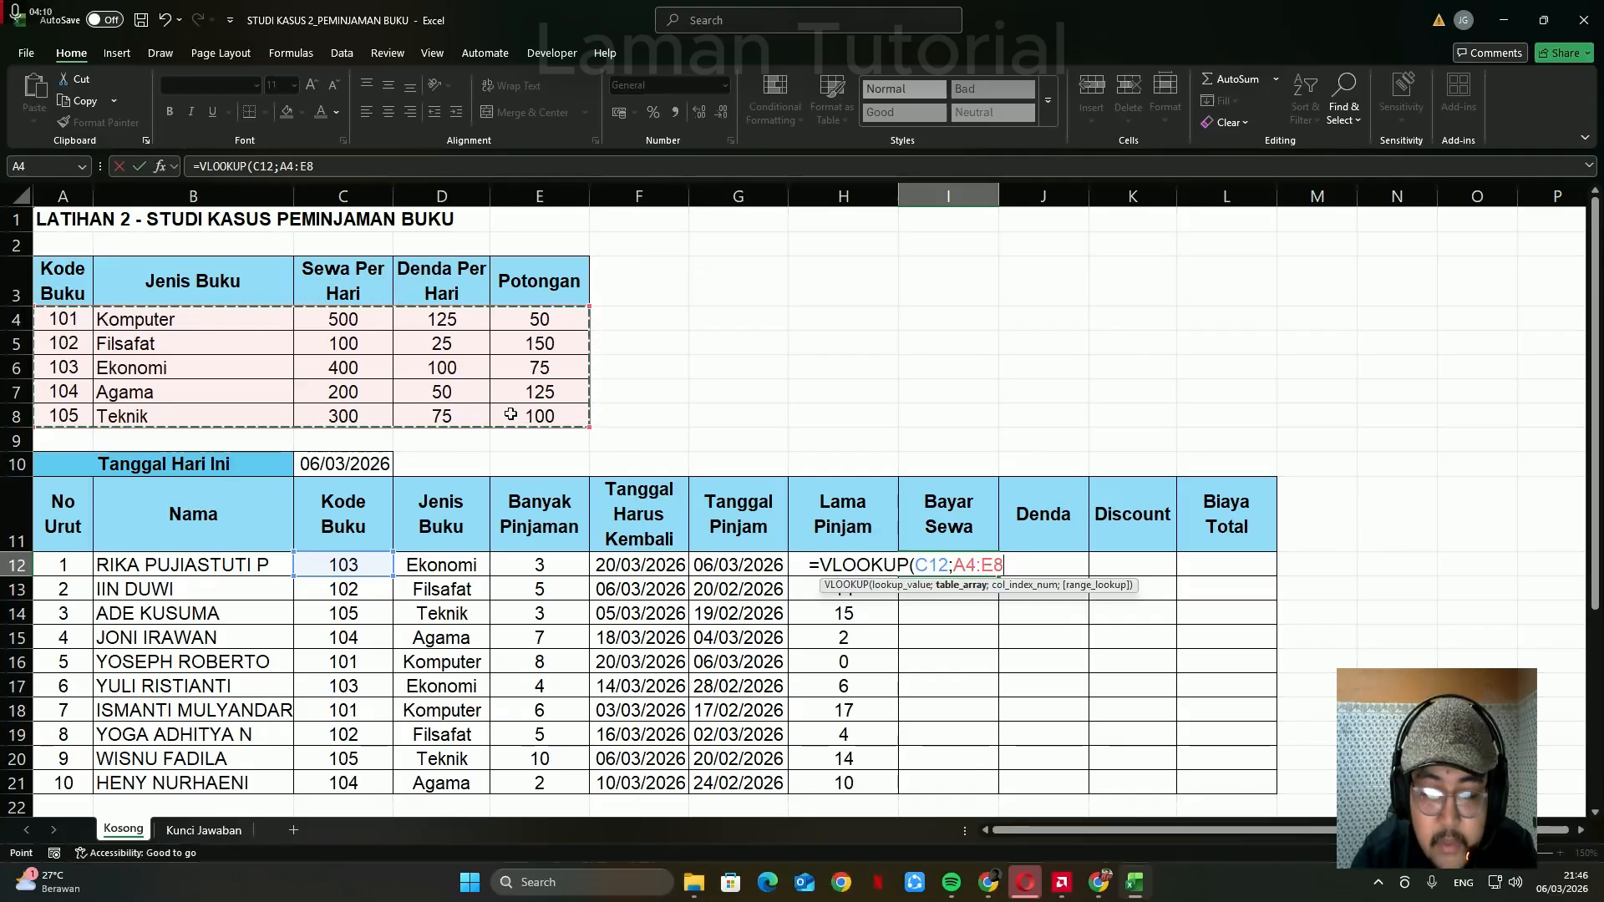
{"action": "key", "text": "F4"}
{"action": "type", "text": ";"}
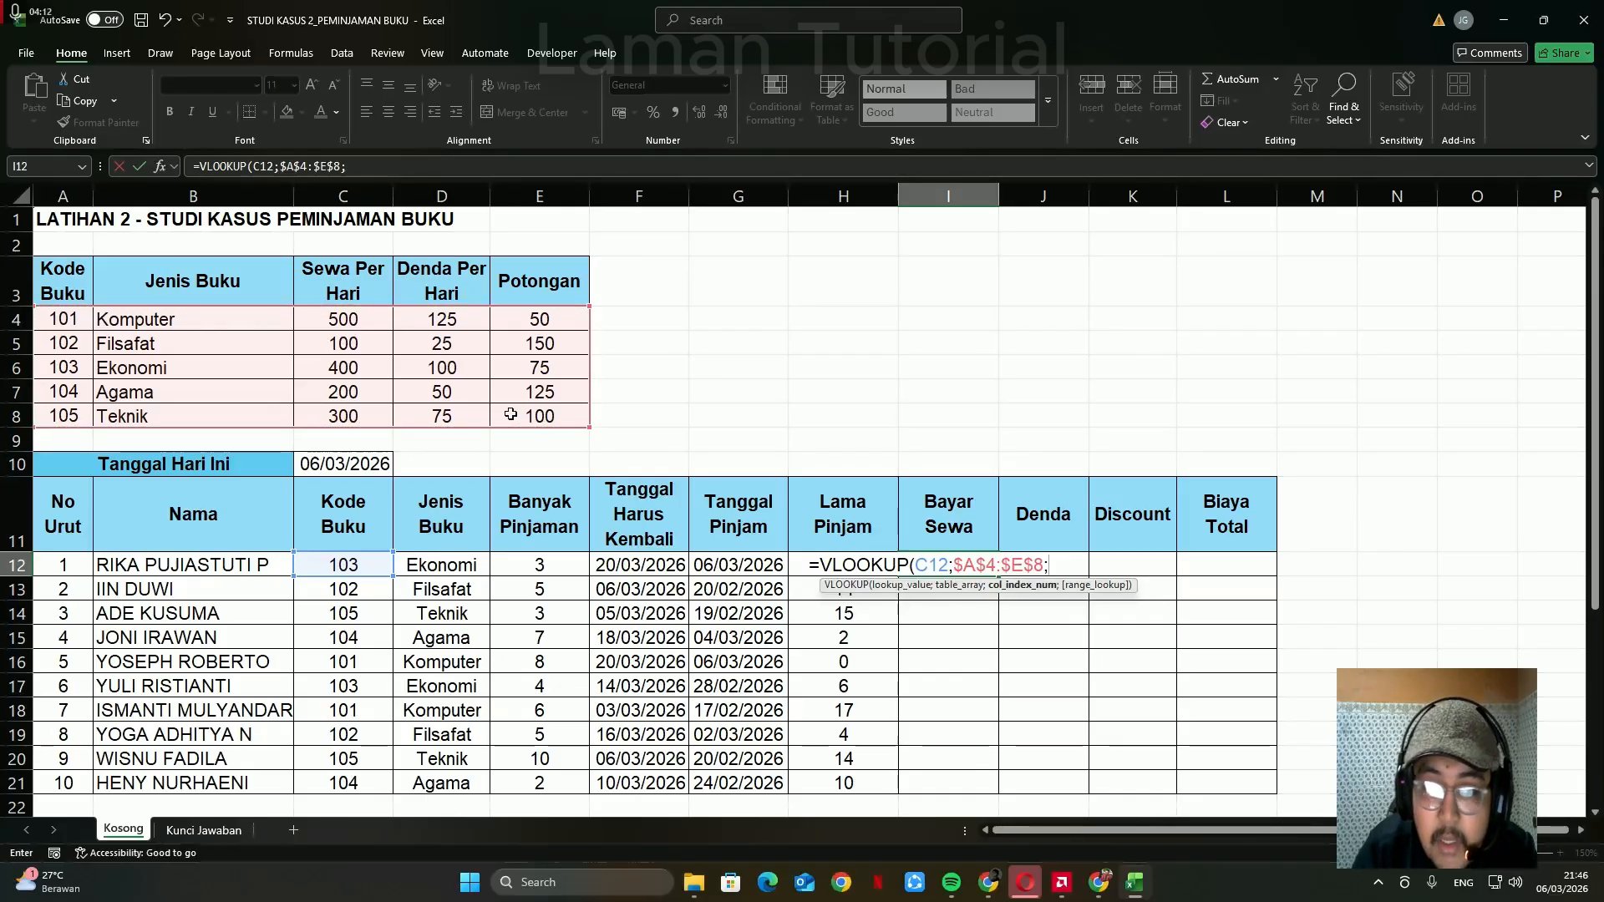
{"action": "scroll", "coordinate": [668, 434], "scroll_direction": "down", "scroll_amount": 1}
{"action": "scroll", "coordinate": [374, 330], "scroll_direction": "up", "scroll_amount": 1}
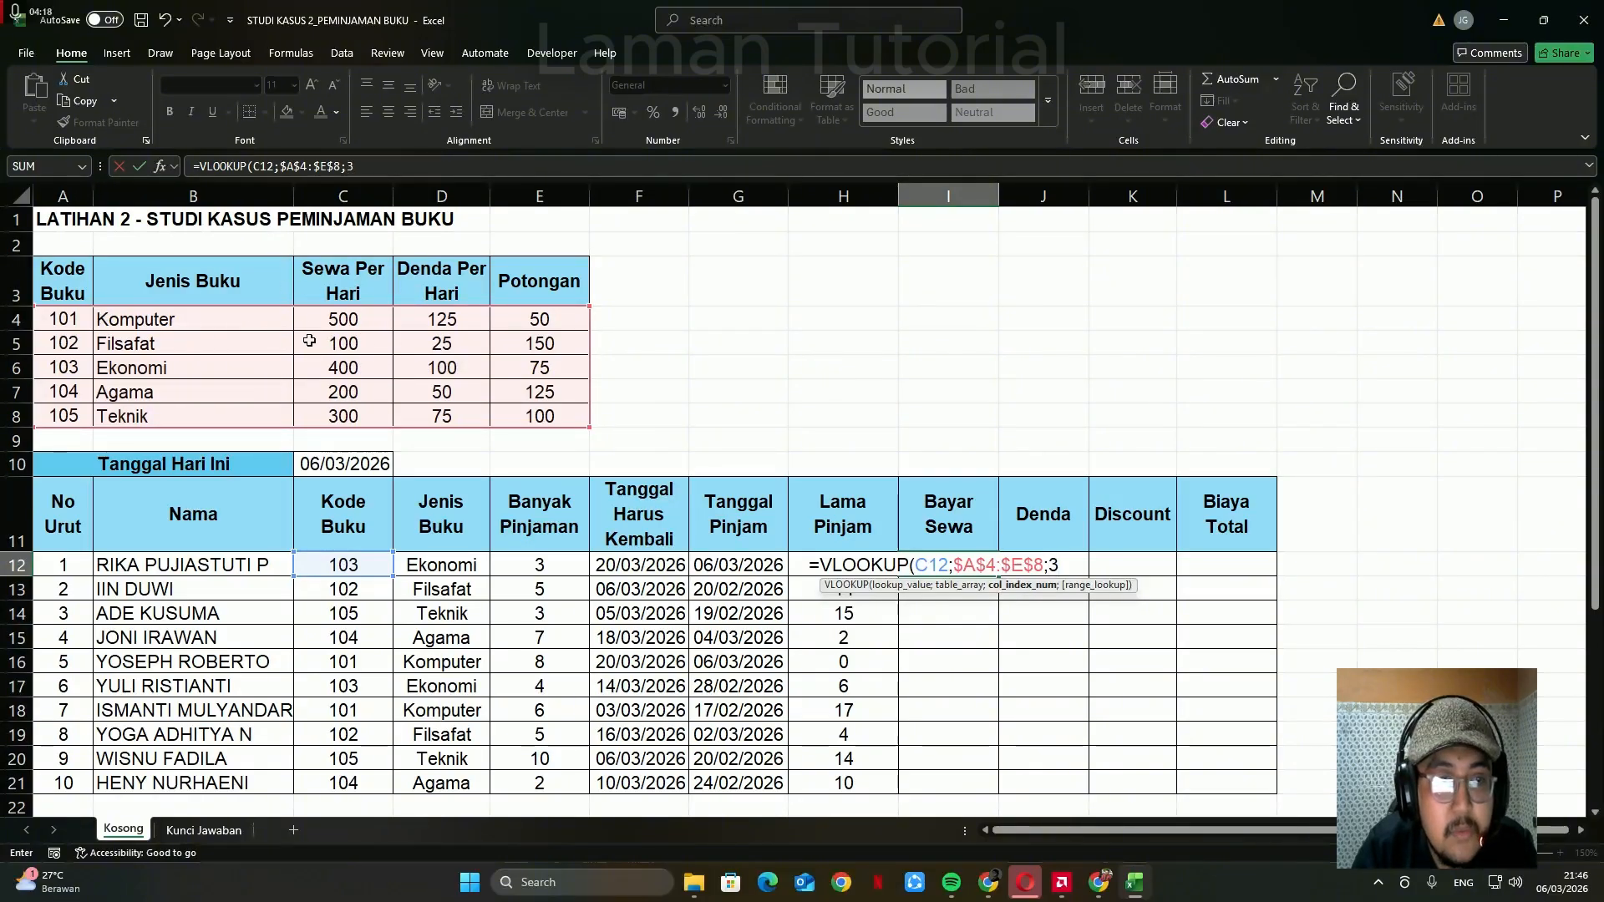
{"action": "type", "text": "3;0"}
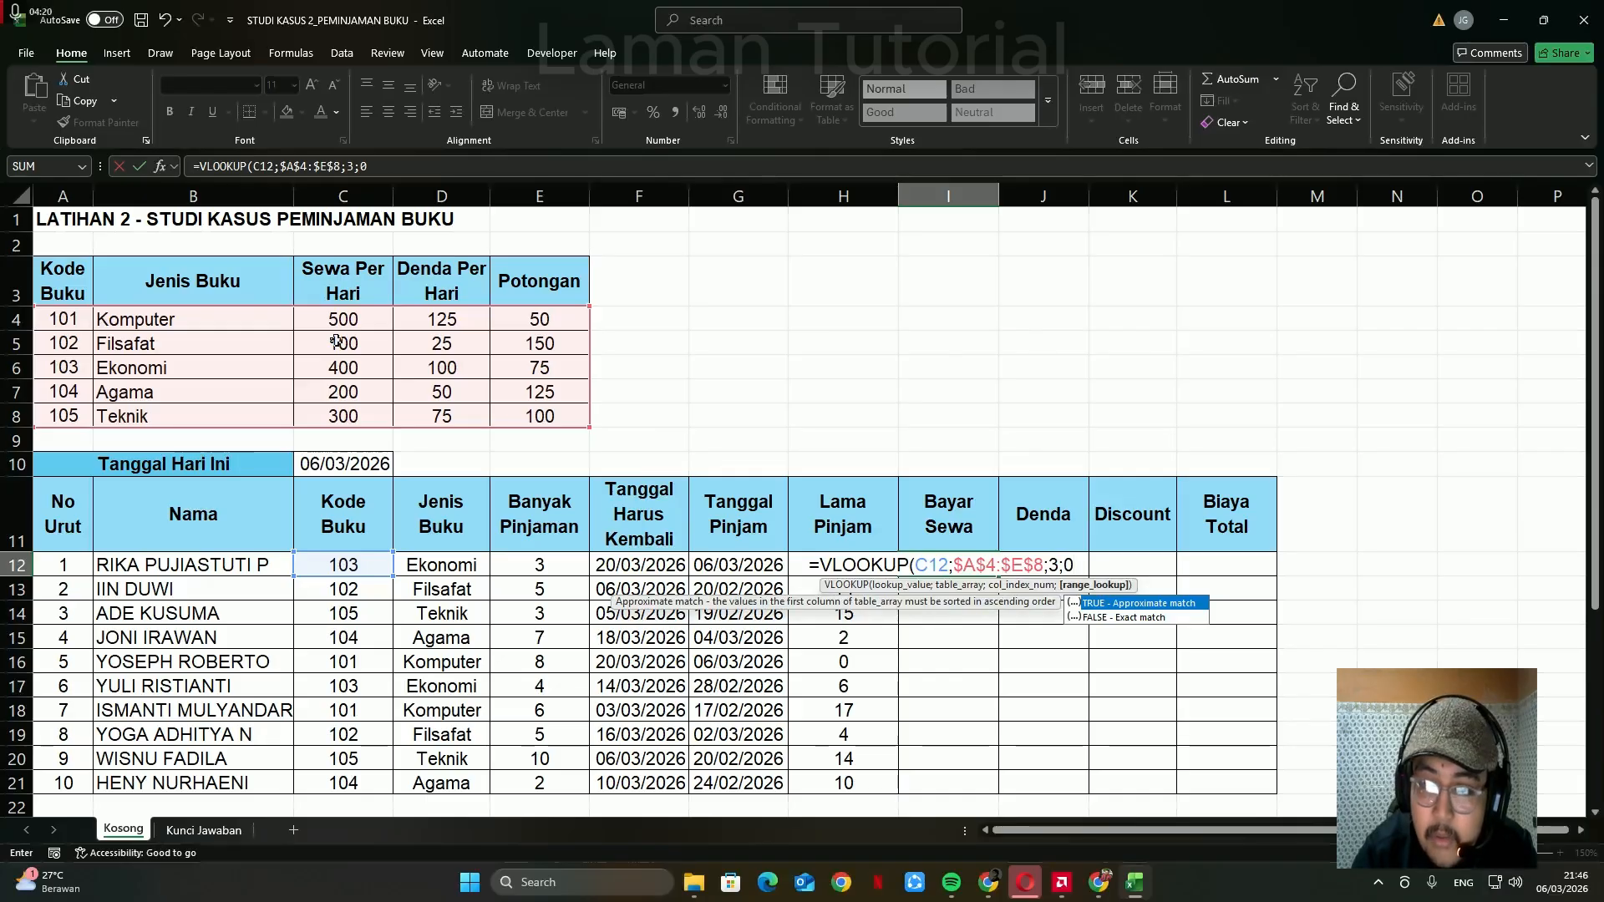
{"action": "key", "text": "Return"}
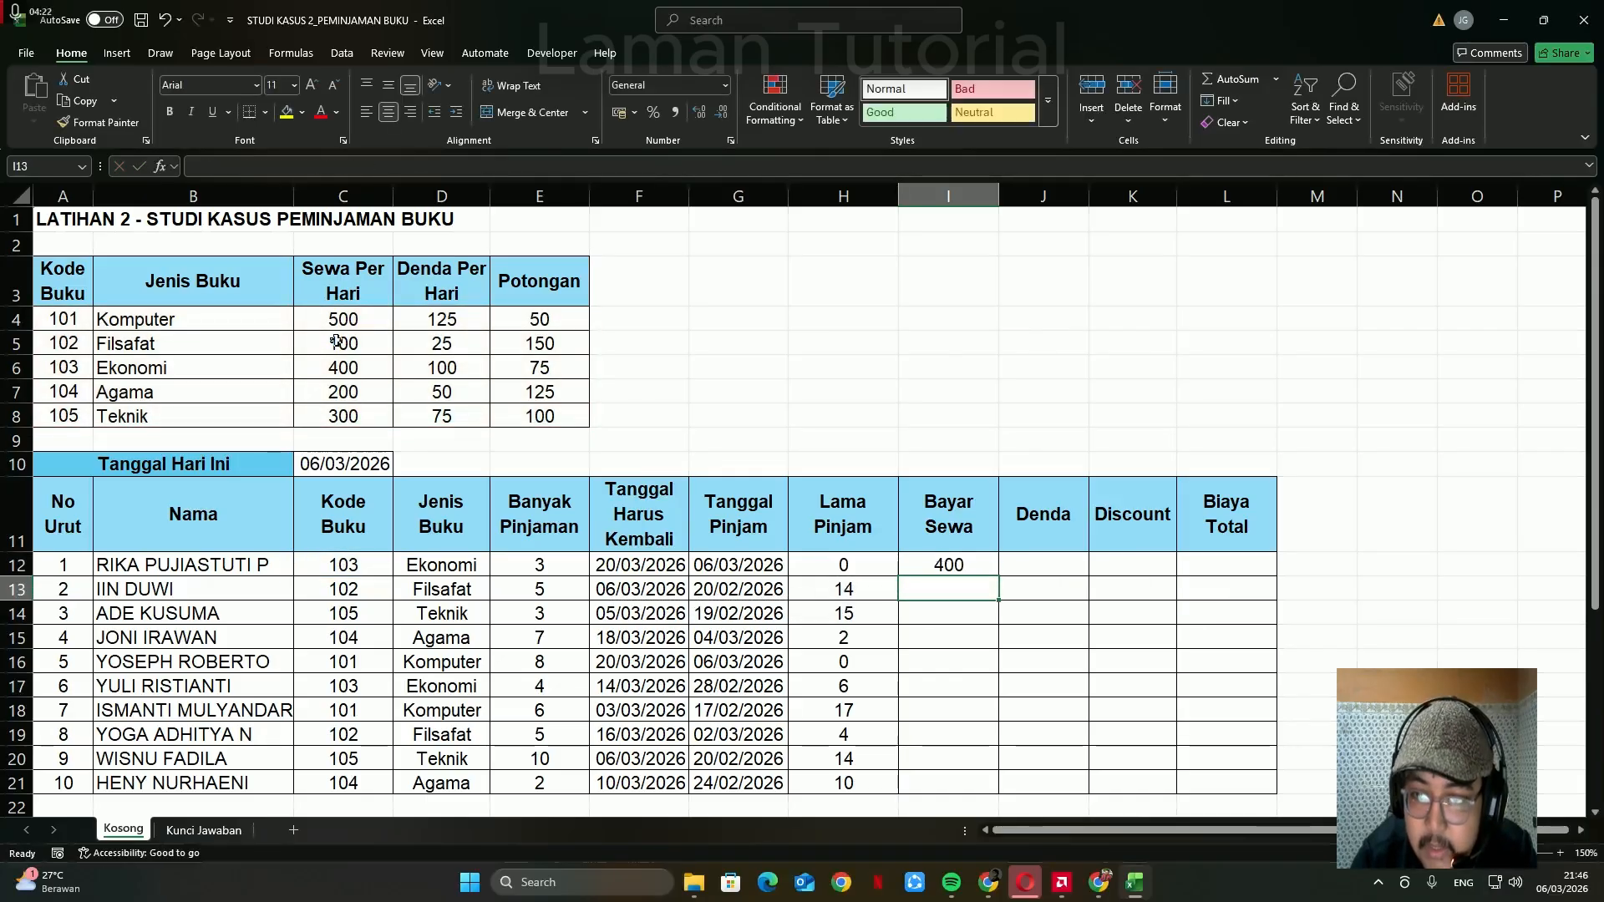
- Extend the Bayar Sewa formula in I12 by multiplying the VLOOKUP by Banyak Pinjaman in E12 and Lama Pinjam in H12
{"action": "scroll", "coordinate": [617, 515], "scroll_direction": "down", "scroll_amount": 3}
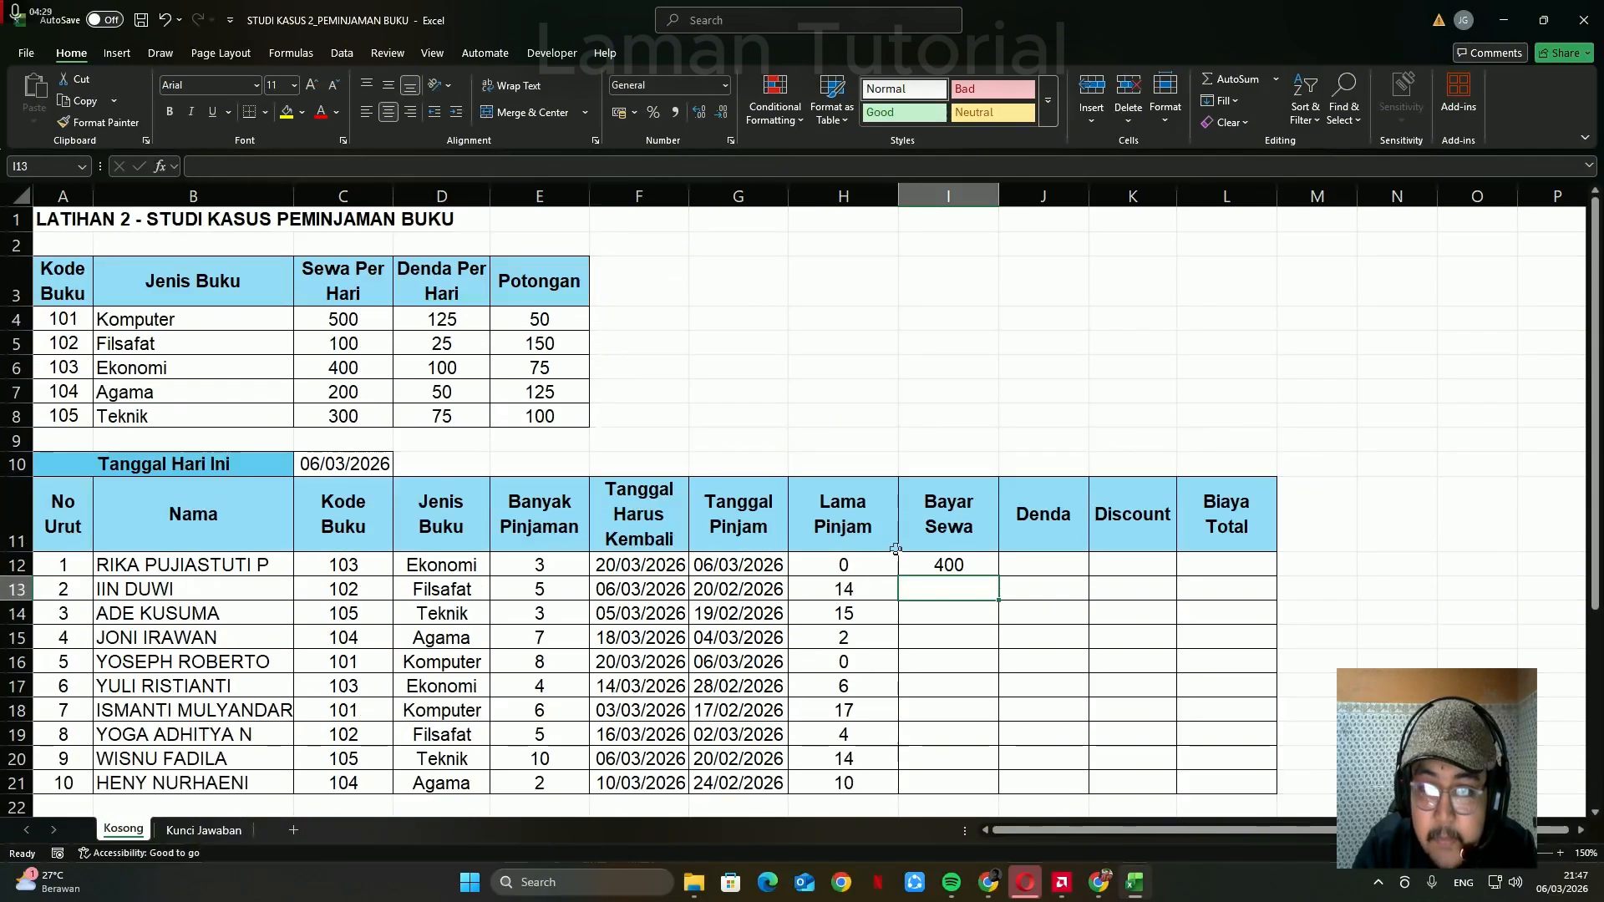
{"action": "double_click", "coordinate": [937, 564]}
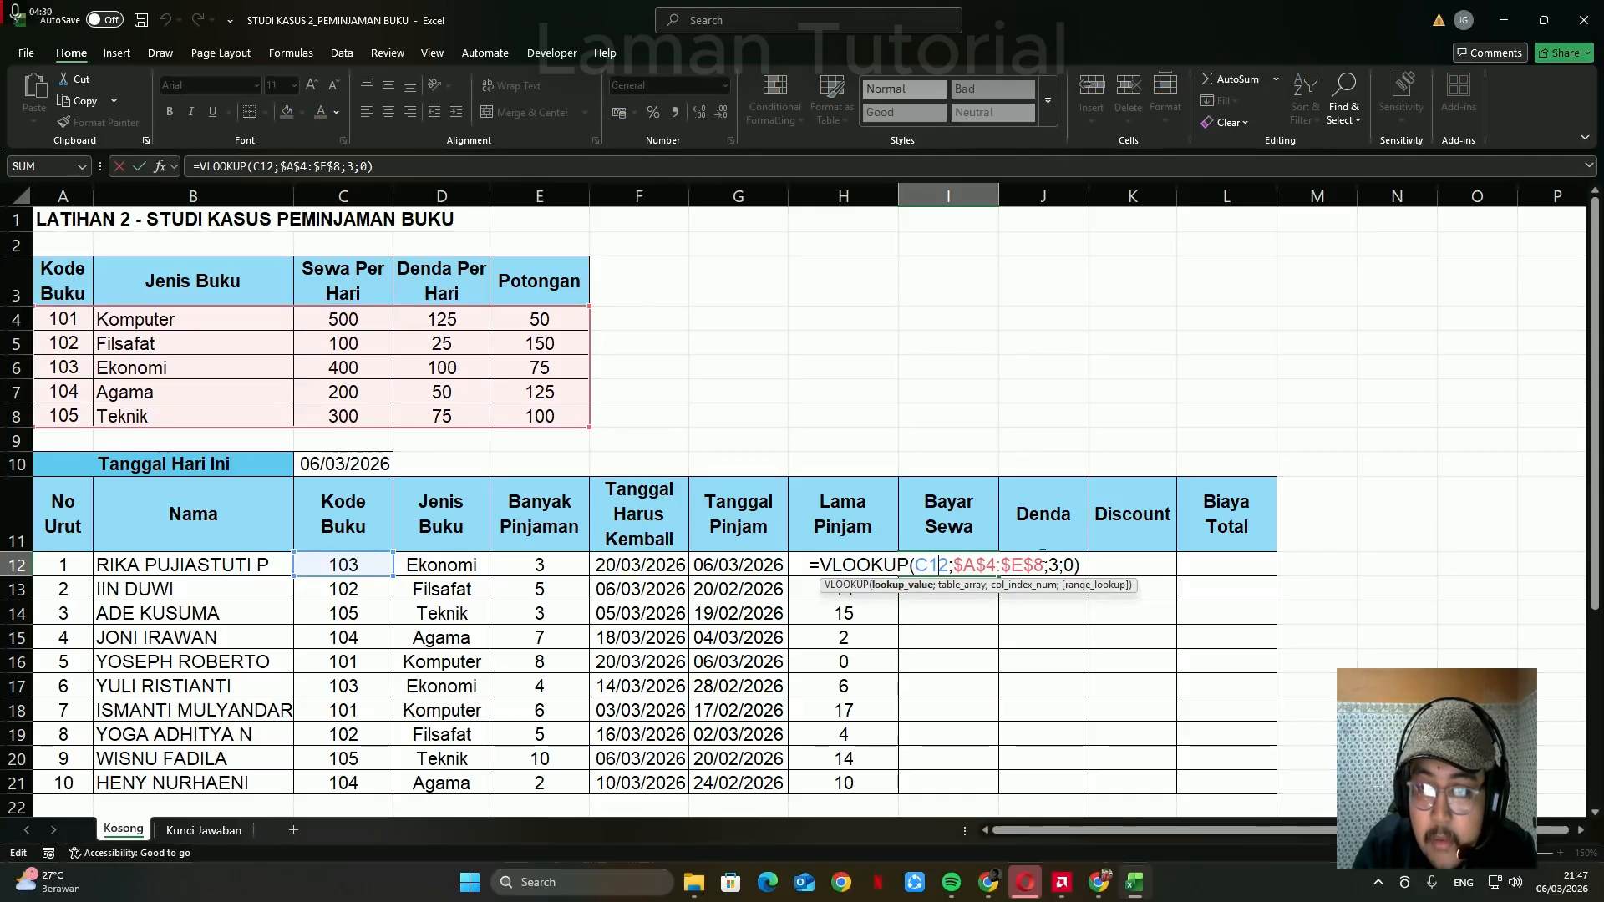
{"action": "left_click", "coordinate": [414, 164]}
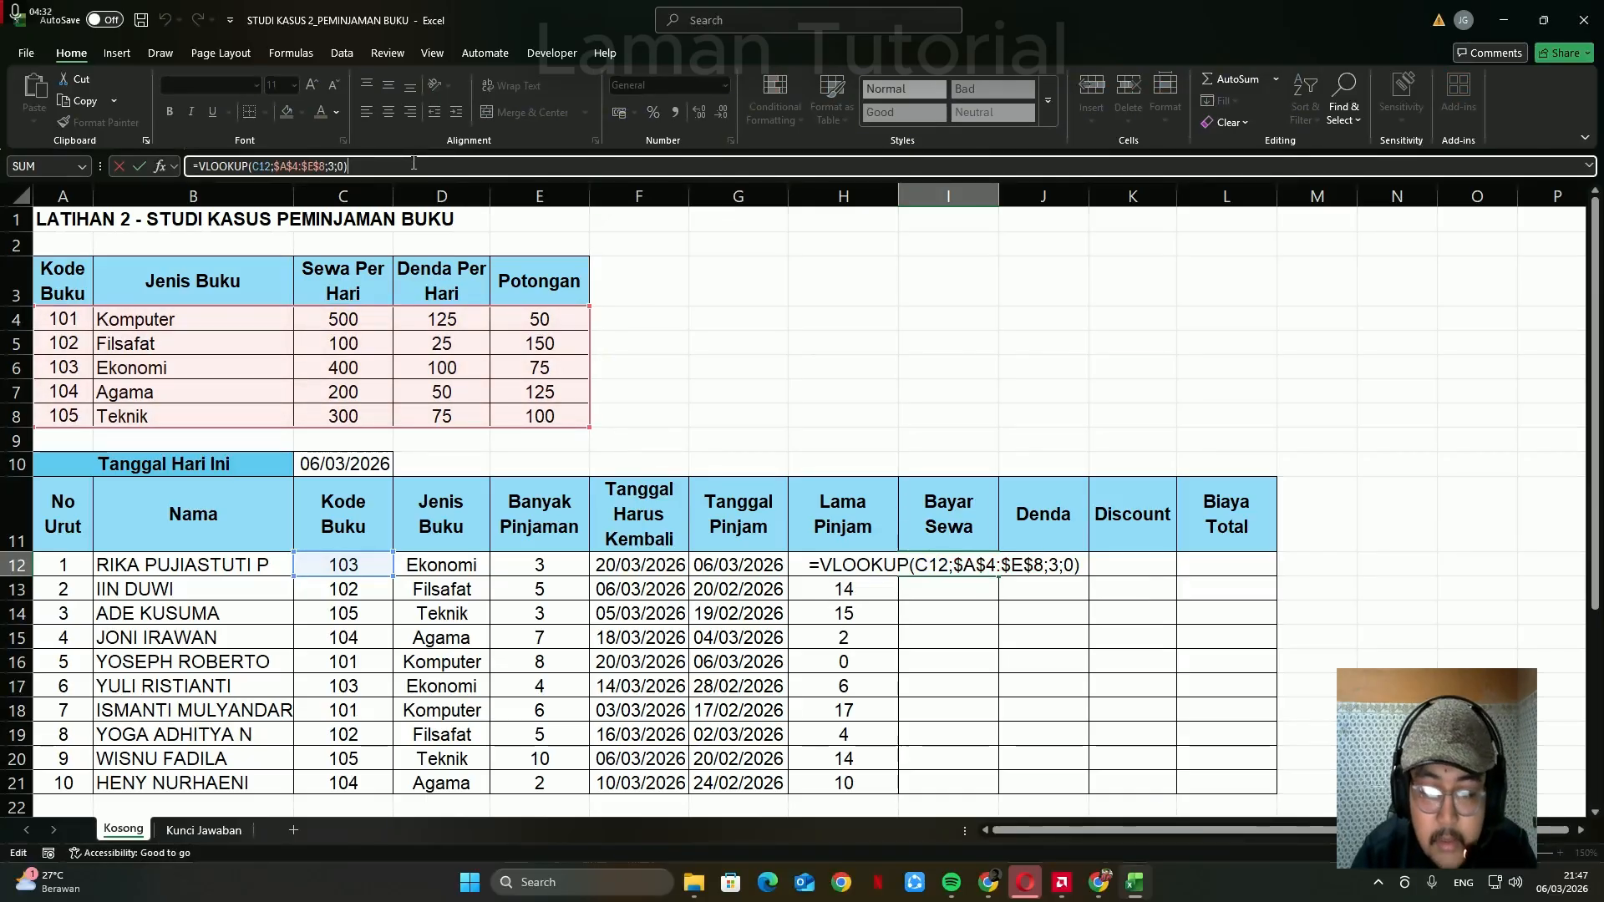
{"action": "type", "text": "*"}
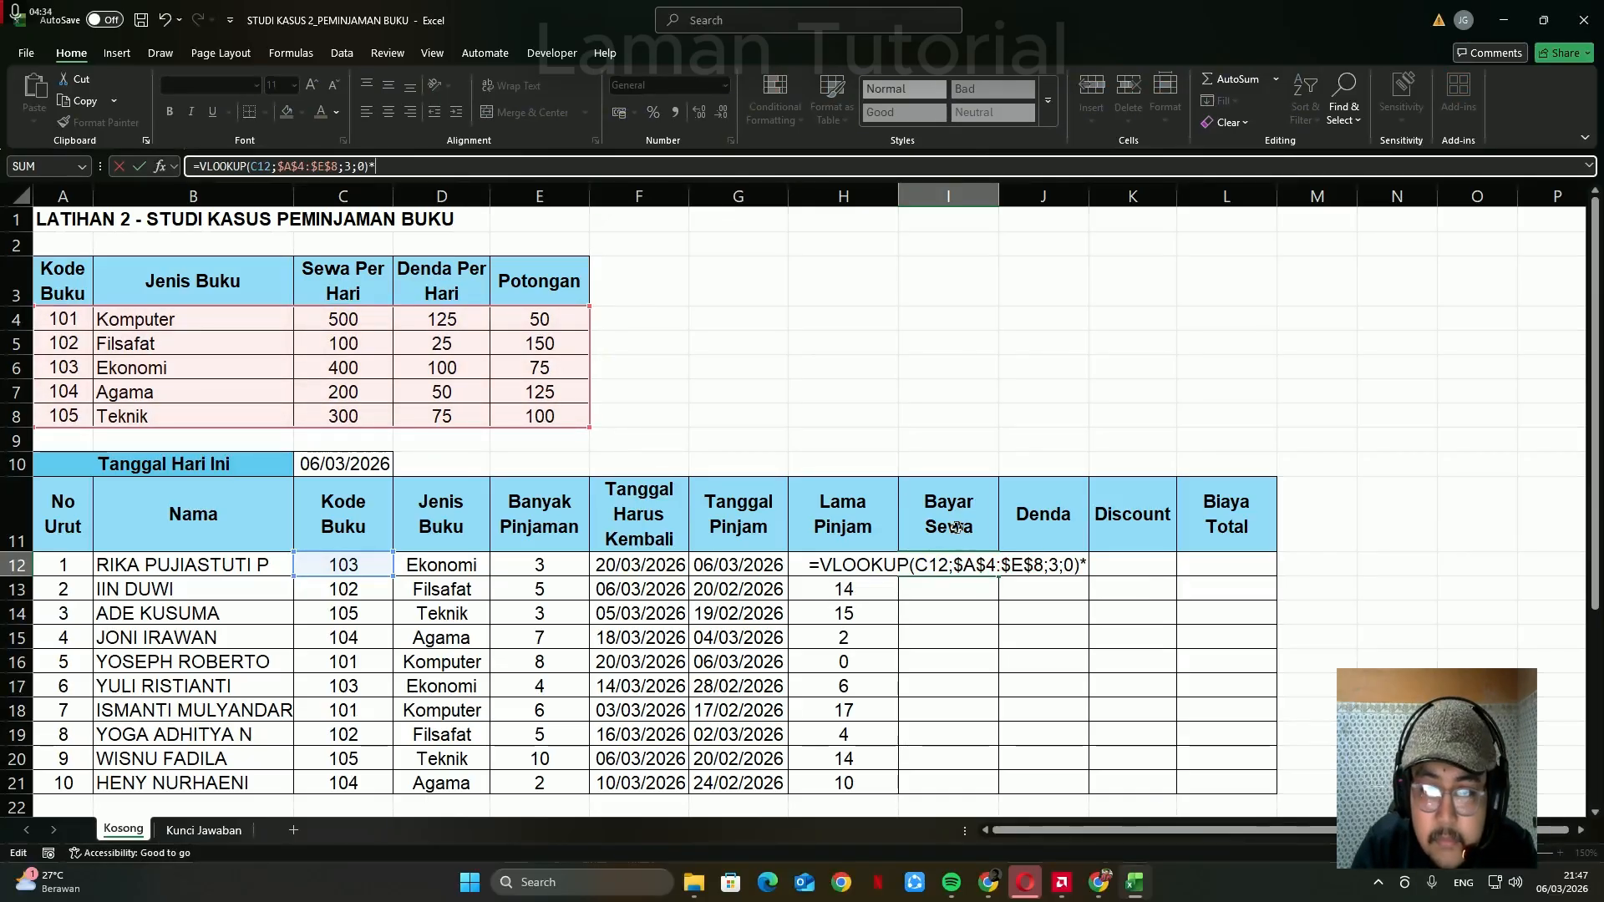
{"action": "left_click", "coordinate": [537, 565]}
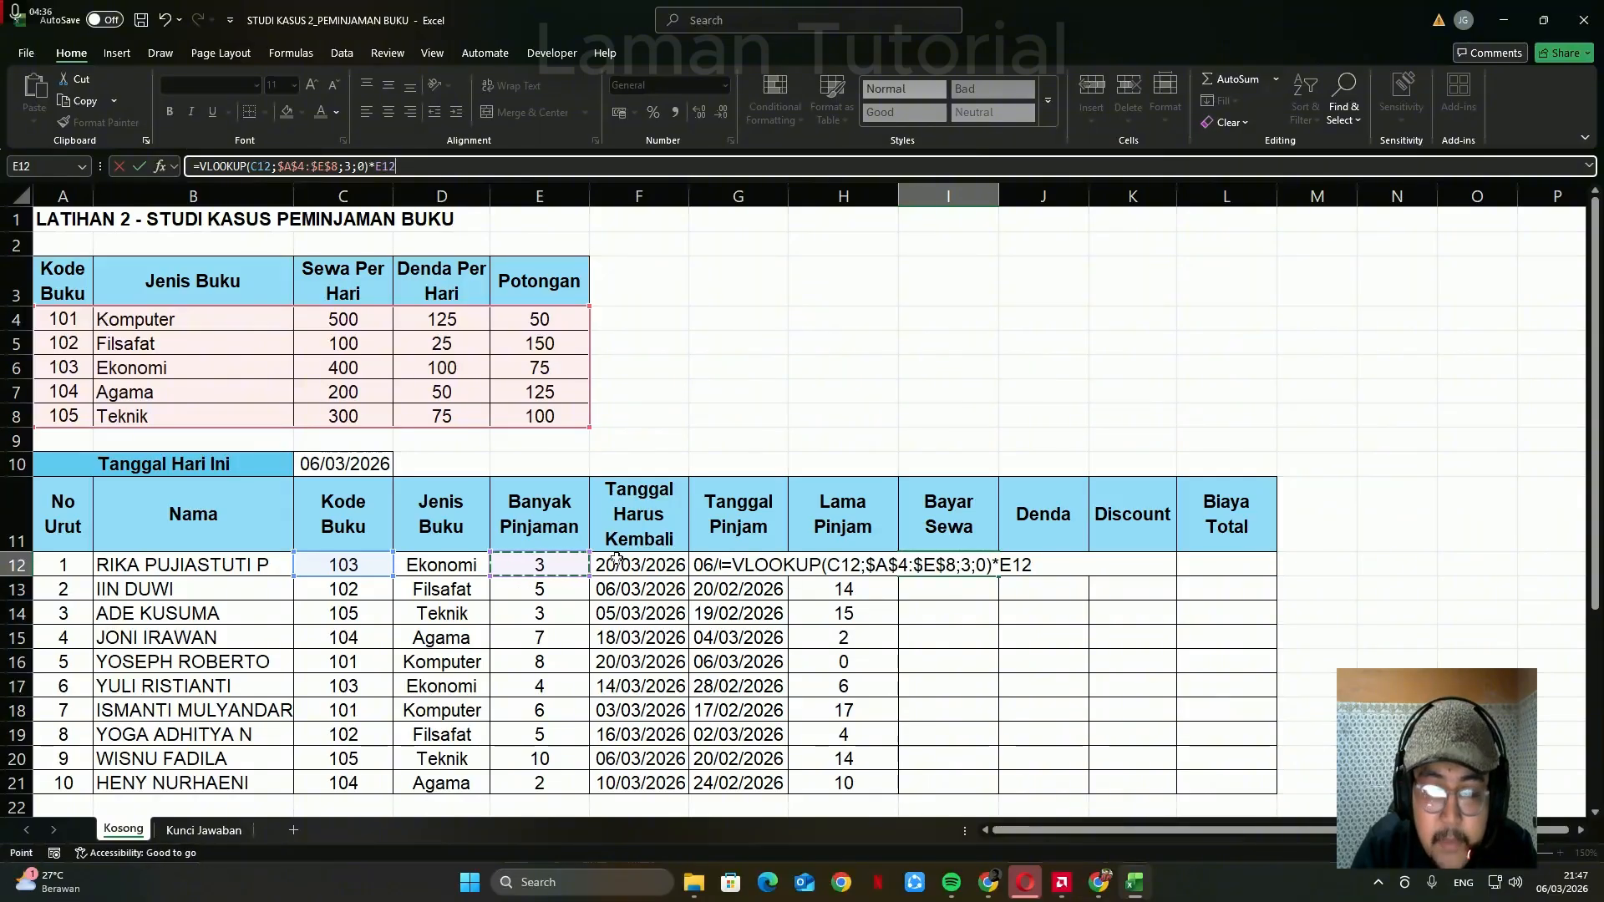
{"action": "type", "text": "*"}
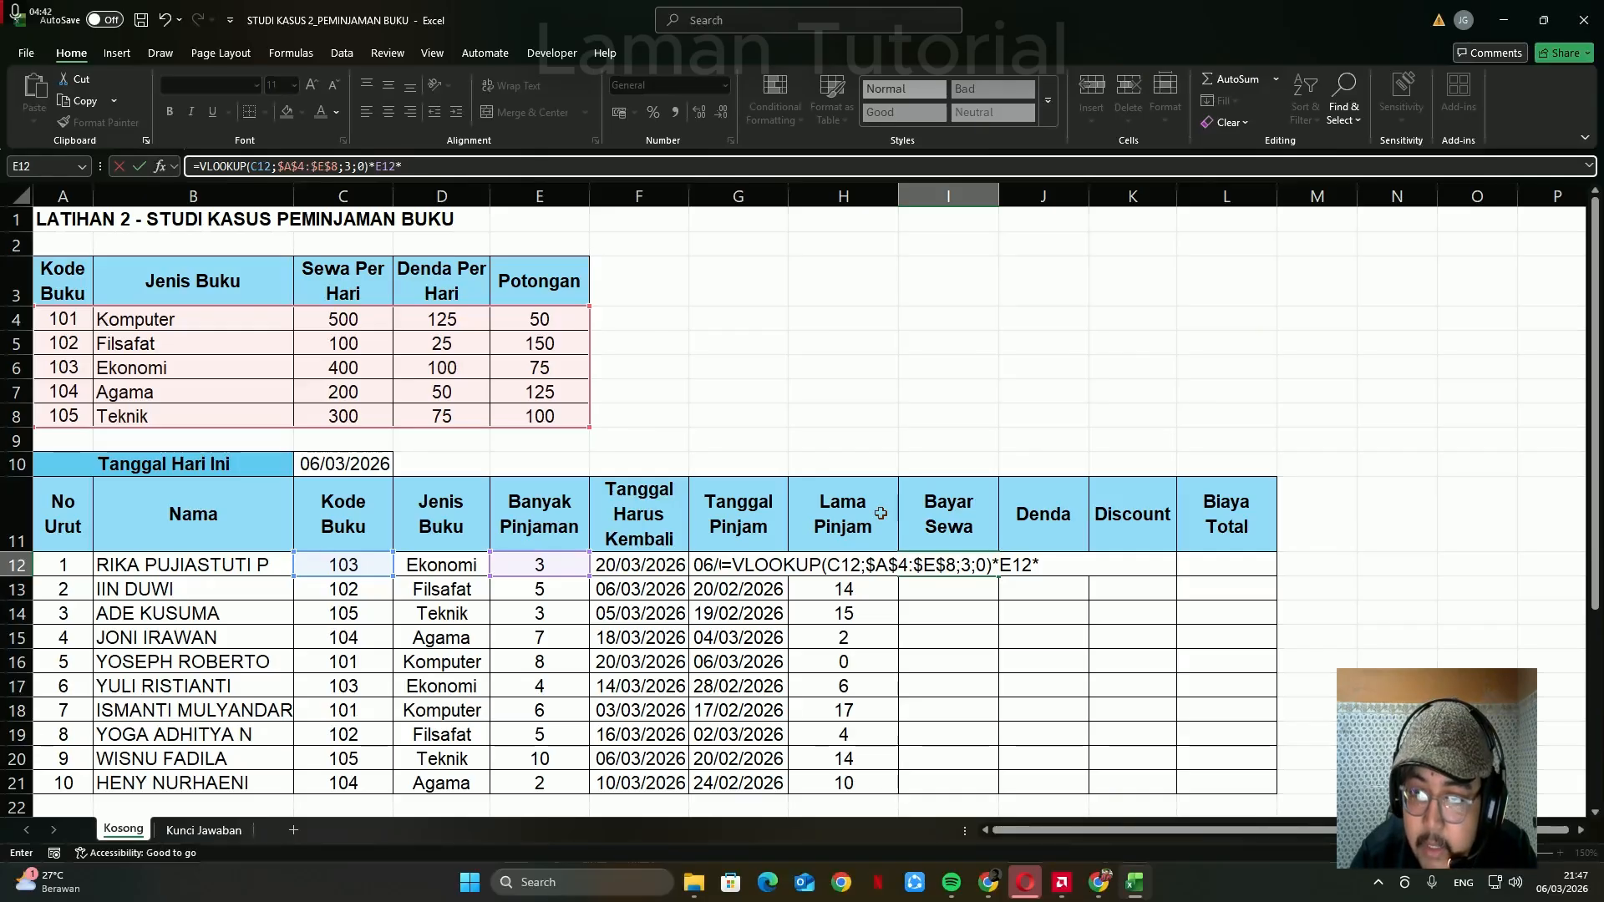
{"action": "key", "text": "Left"}
{"action": "key", "text": "Return"}
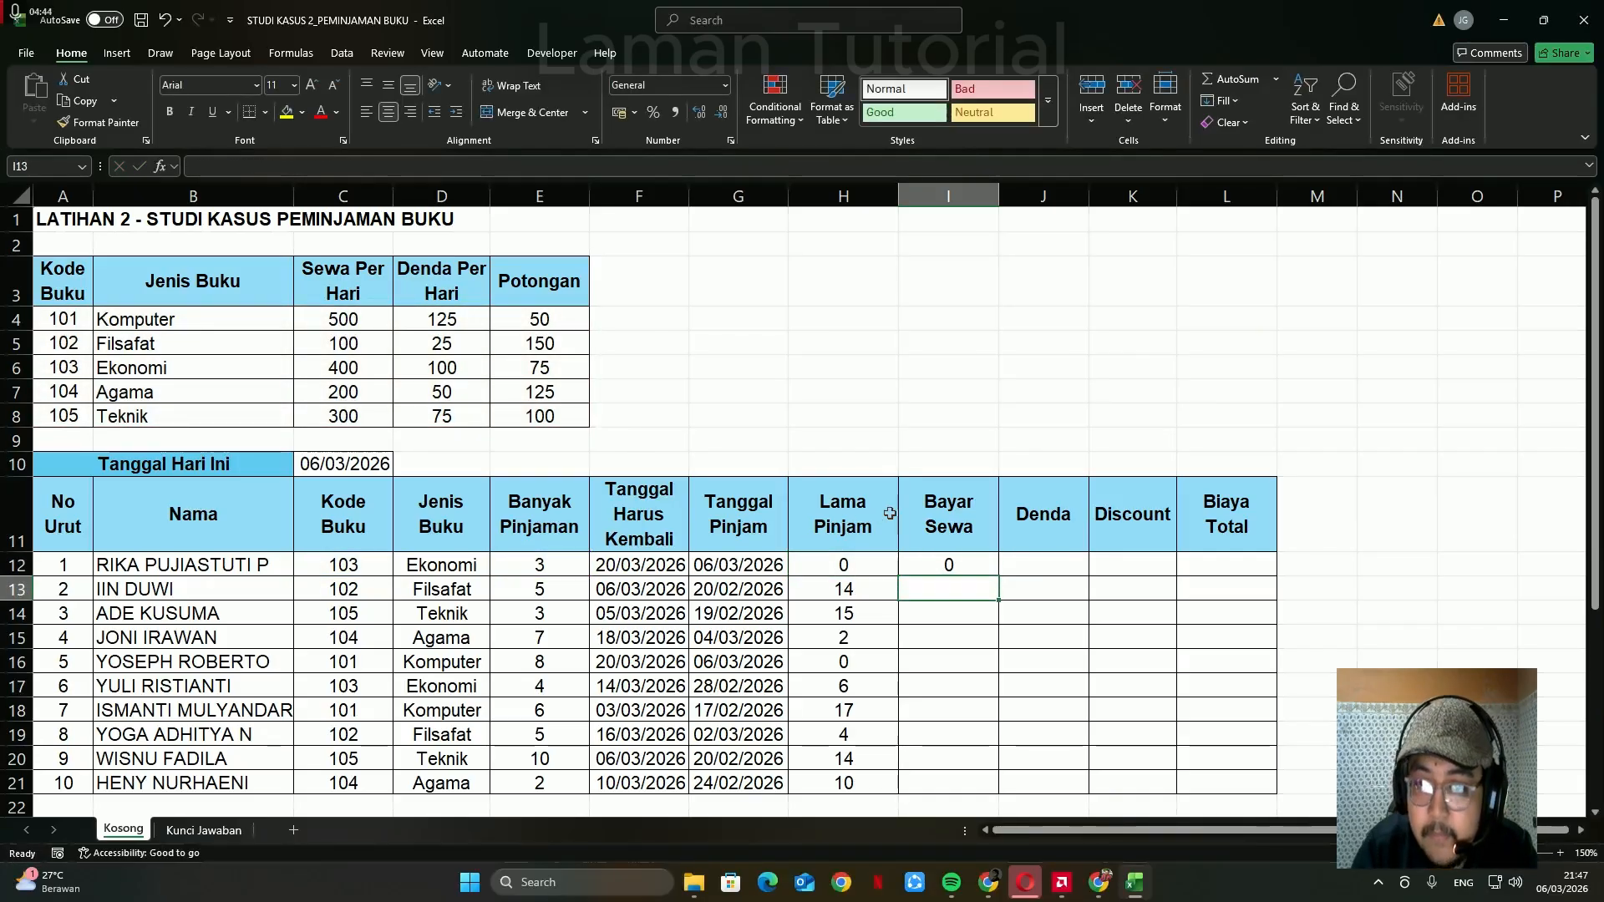
- Fill the Bayar Sewa formula from I12 down through I21
{"action": "scroll", "coordinate": [936, 534], "scroll_direction": "down", "scroll_amount": 1}
{"action": "left_click", "coordinate": [933, 491]}
{"action": "left_click_drag", "start_coordinate": [998, 519], "coordinate": [999, 720]}
- Following the Denda rule, start an IF formula in J12 with the condition $C$10>F12
{"action": "key", "text": "Right"}
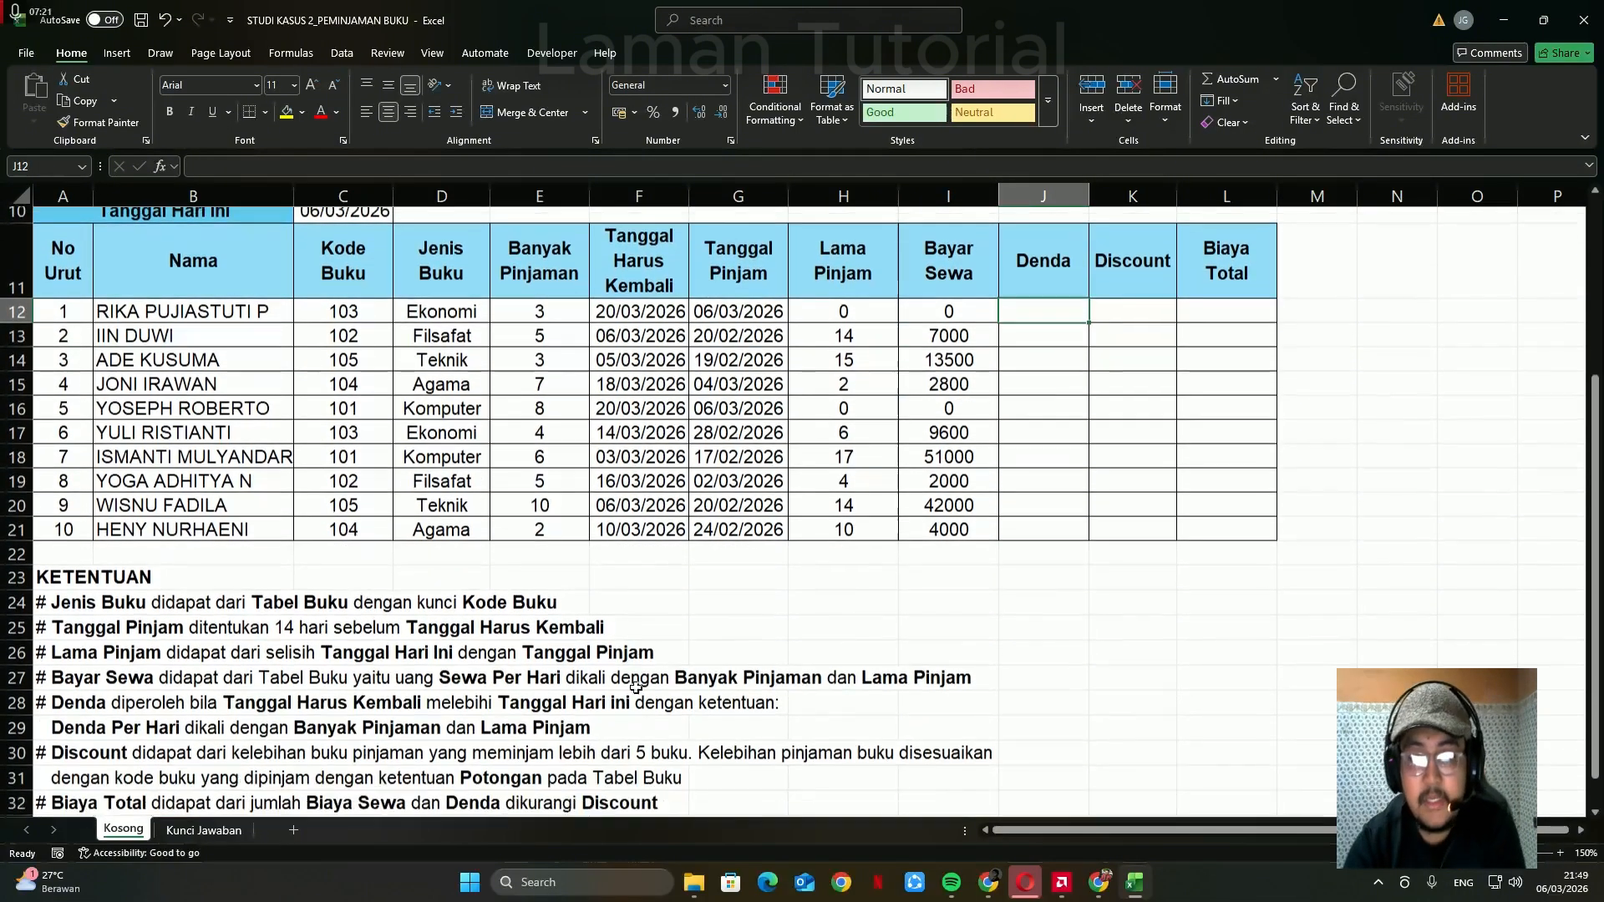
{"action": "scroll", "coordinate": [77, 692], "scroll_direction": "down", "scroll_amount": 1}
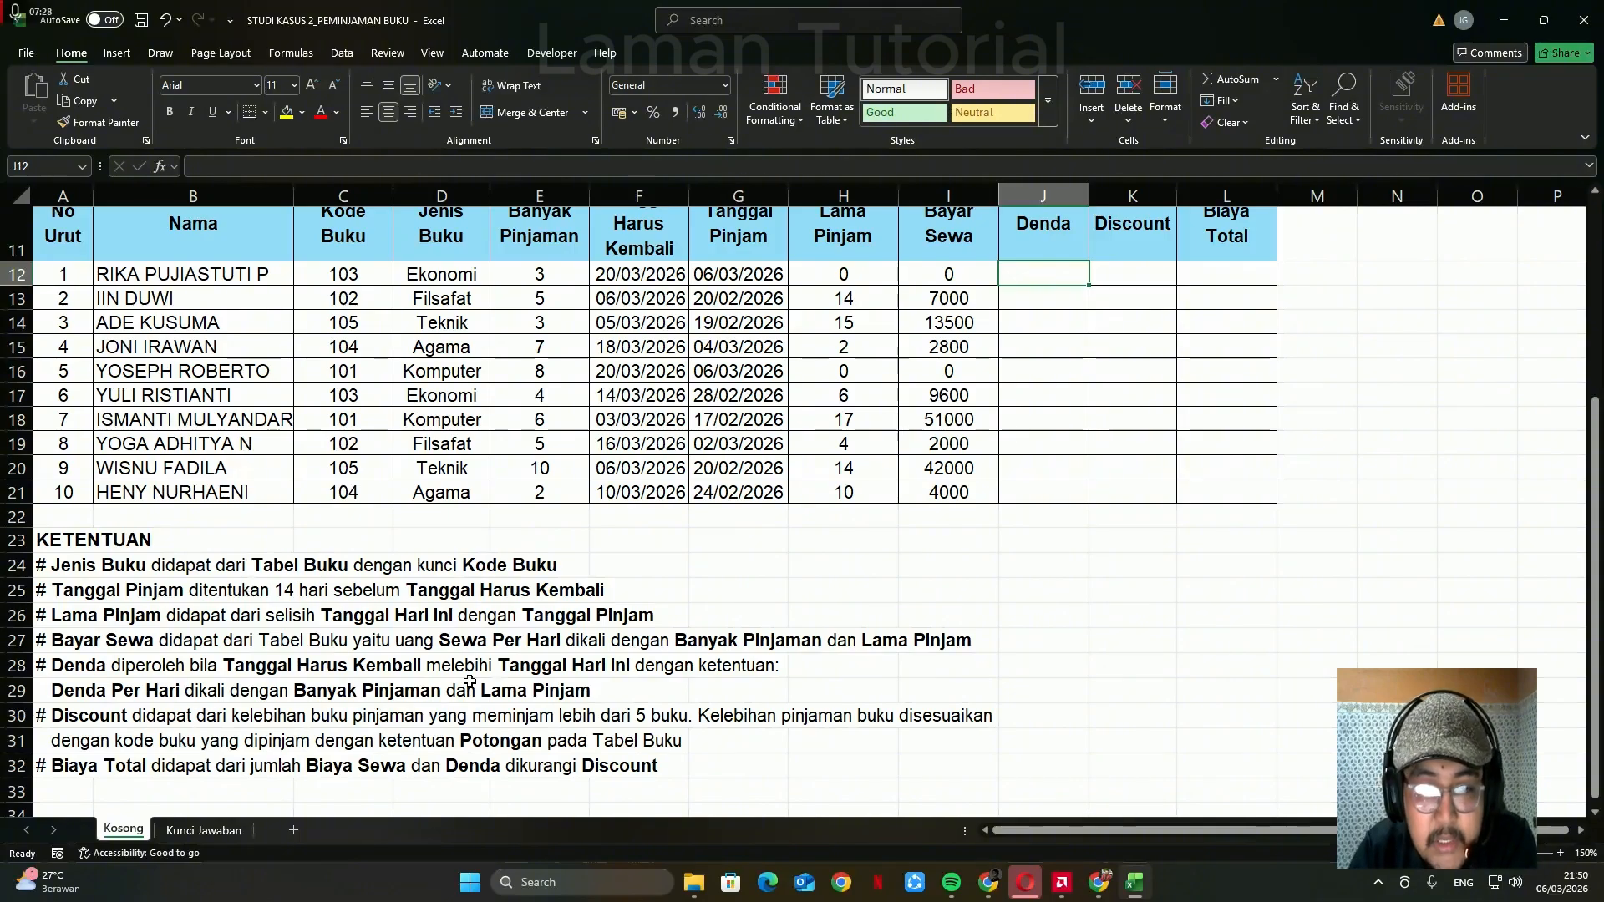
{"action": "left_click", "coordinate": [80, 695]}
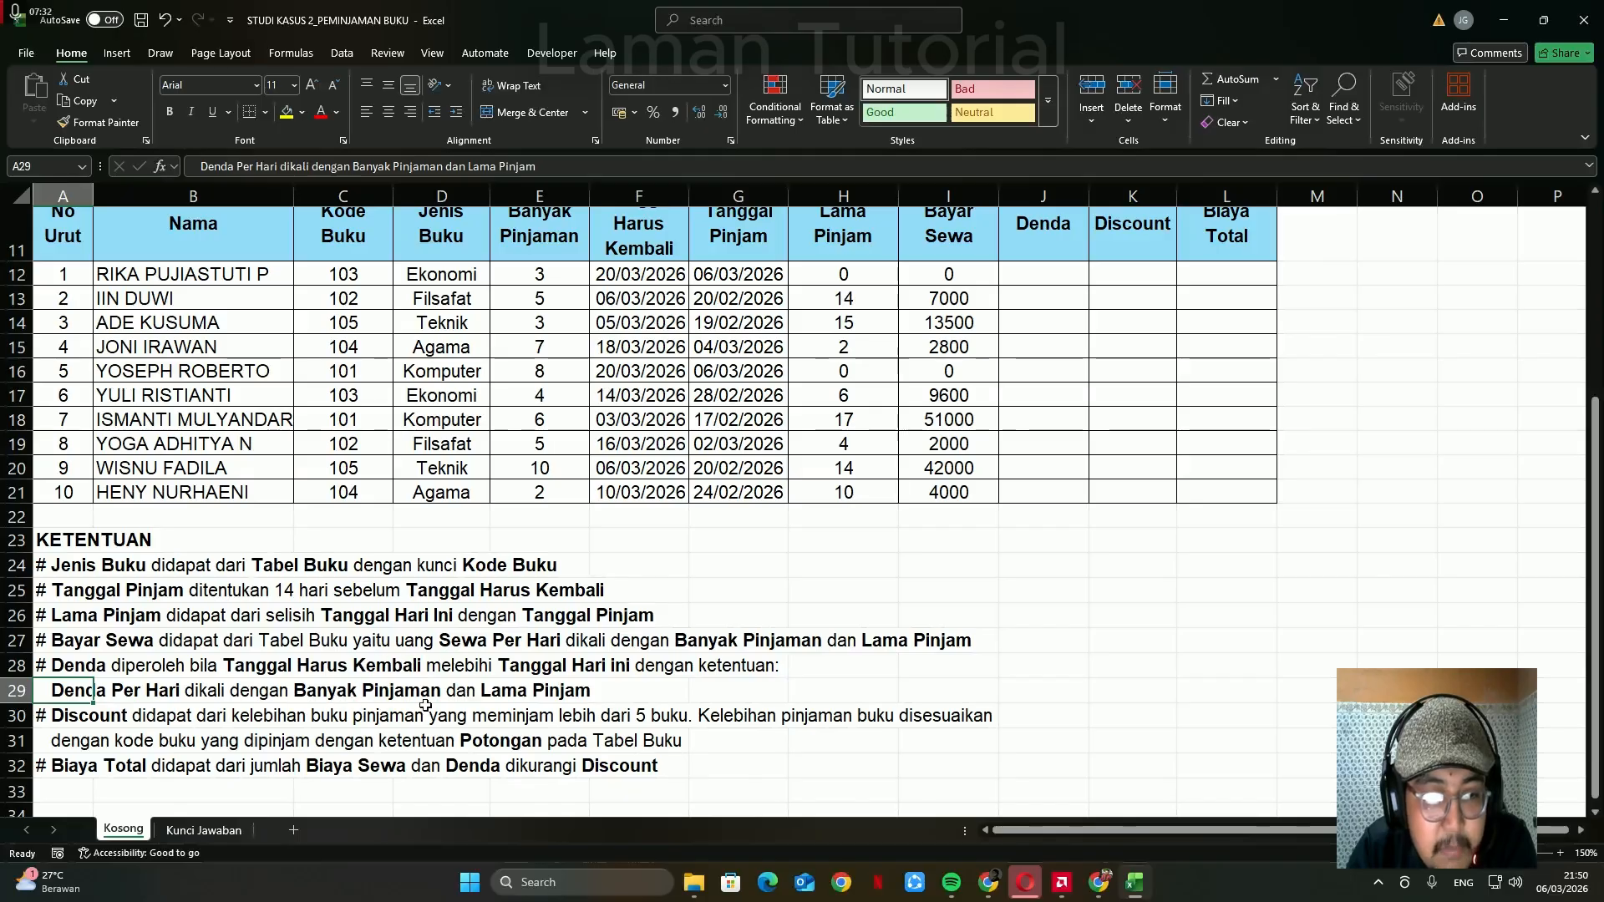
{"action": "left_click", "coordinate": [545, 695]}
{"action": "scroll", "coordinate": [575, 644], "scroll_direction": "up", "scroll_amount": 3}
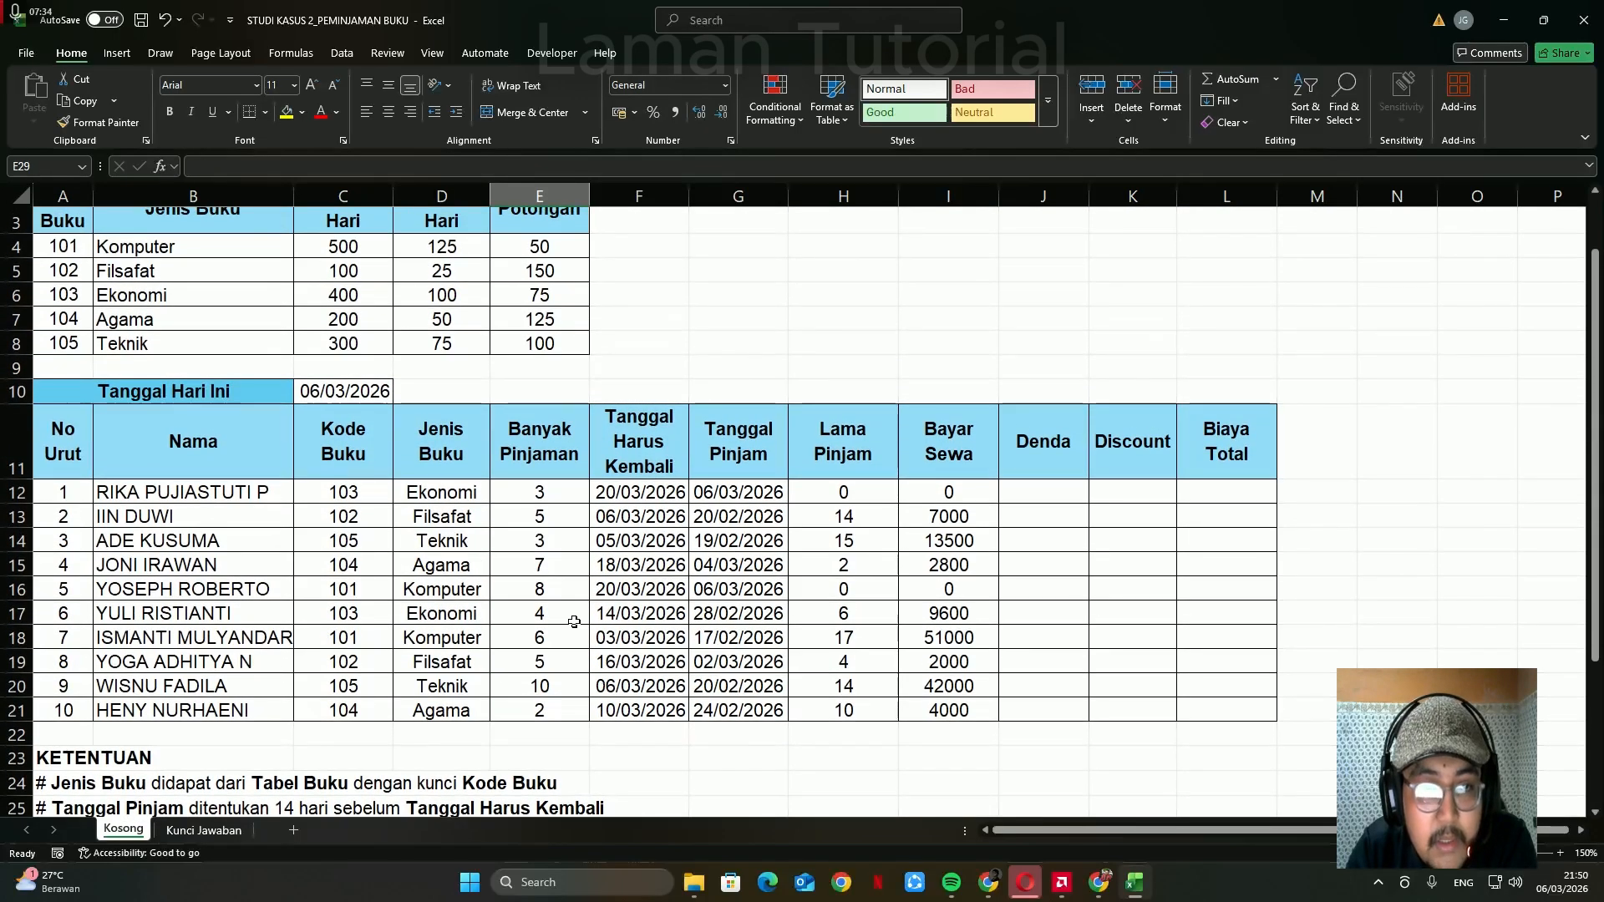
{"action": "left_click", "coordinate": [1048, 491]}
{"action": "type", "text": "="}
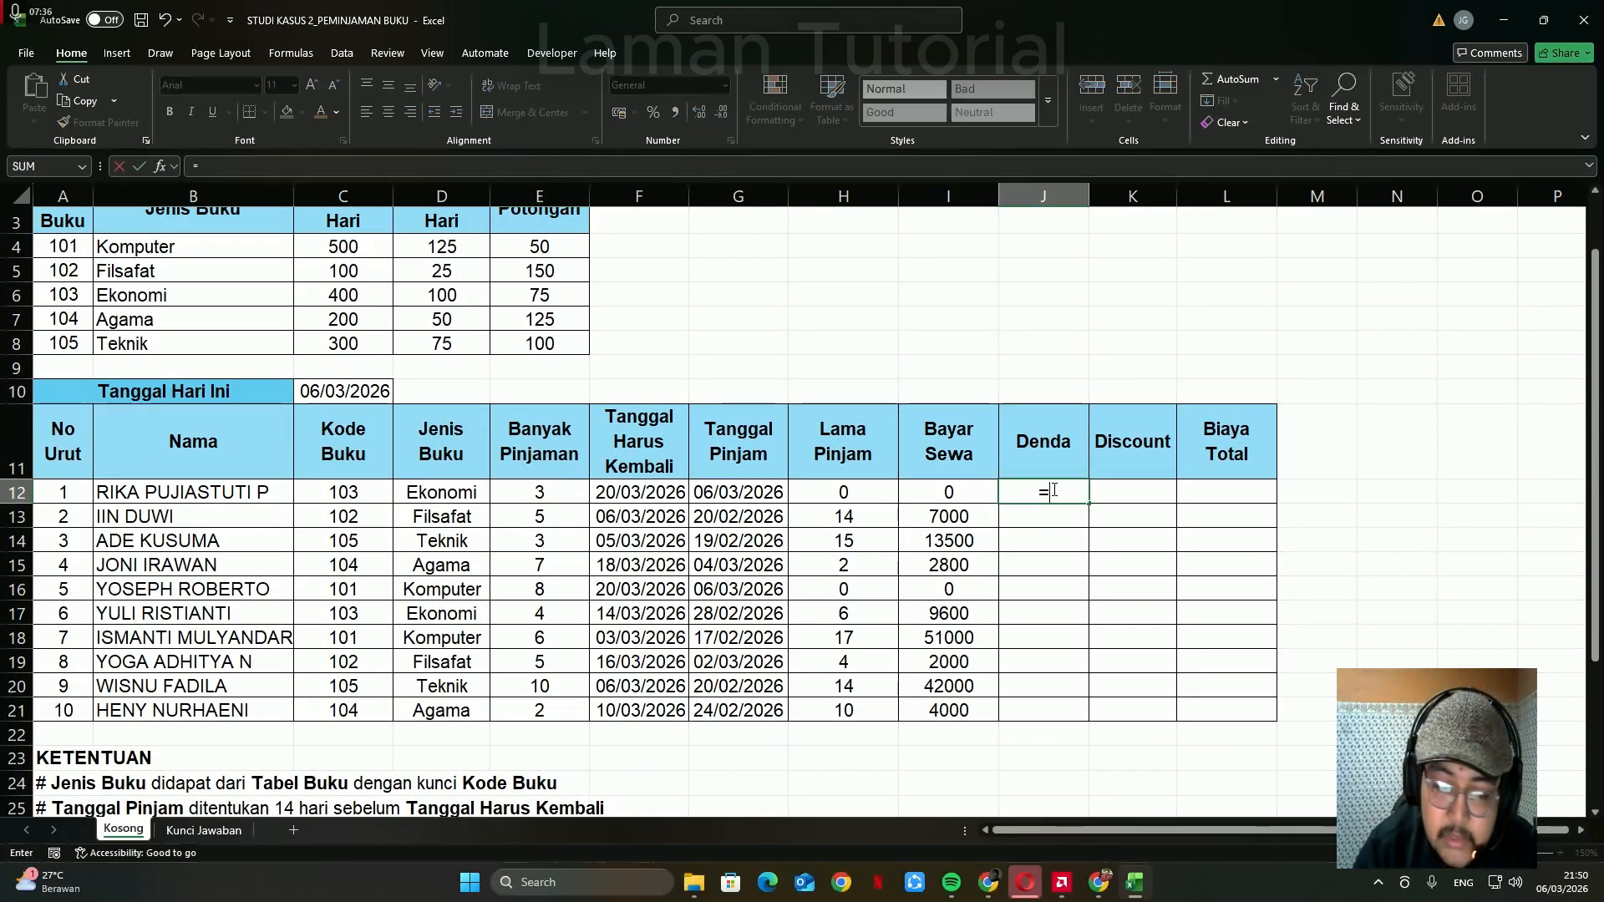
{"action": "type", "text": "IF("}
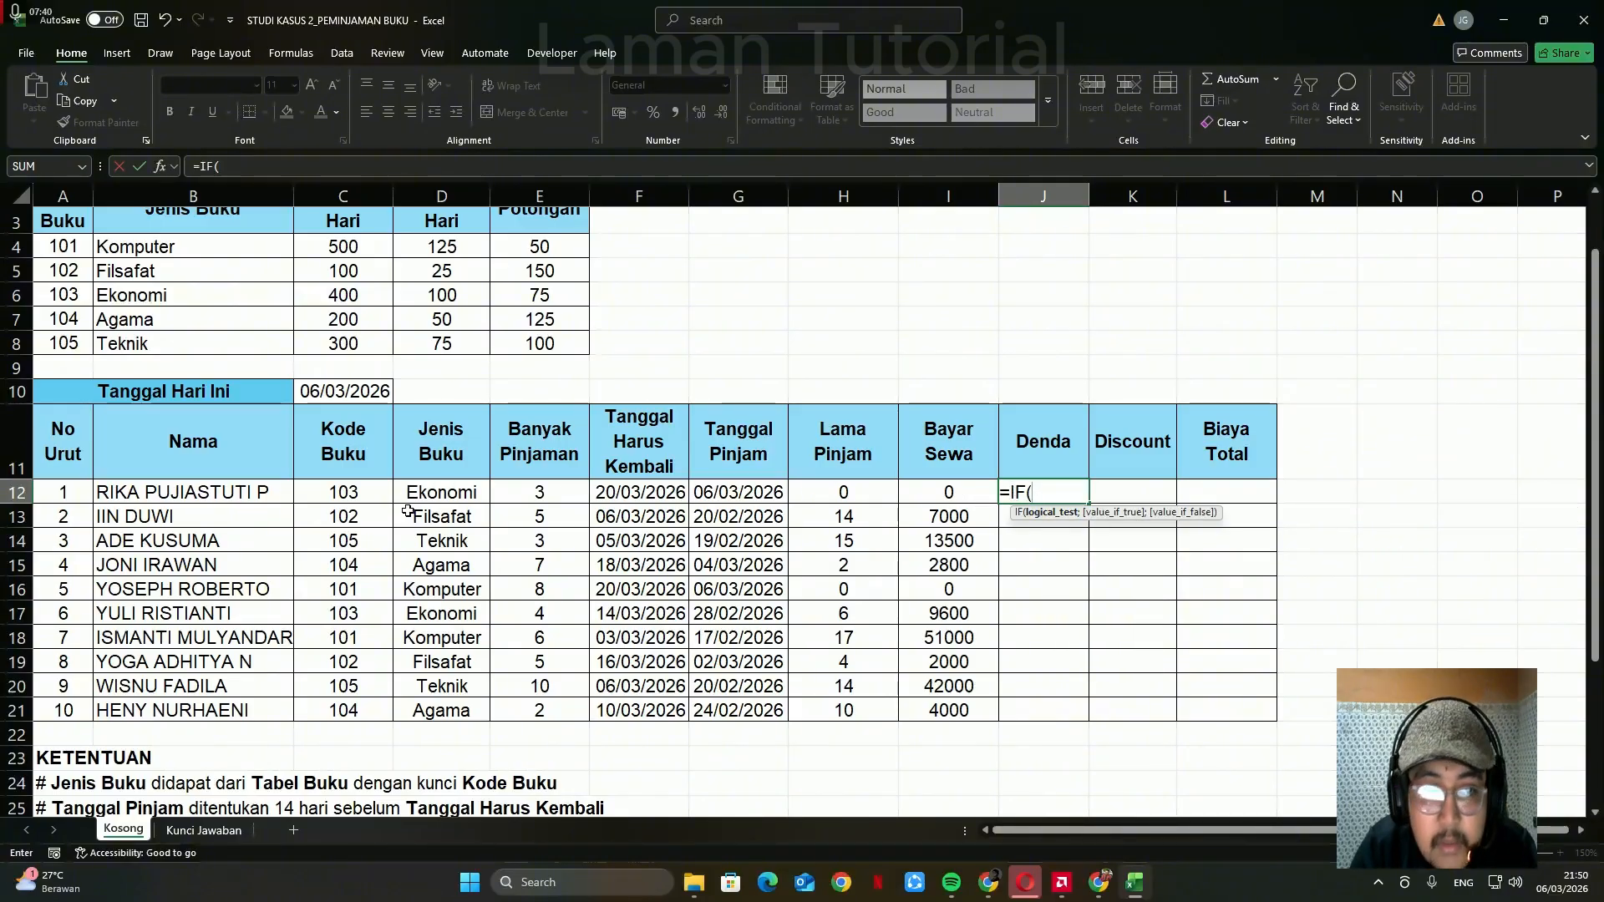
{"action": "left_click", "coordinate": [357, 398]}
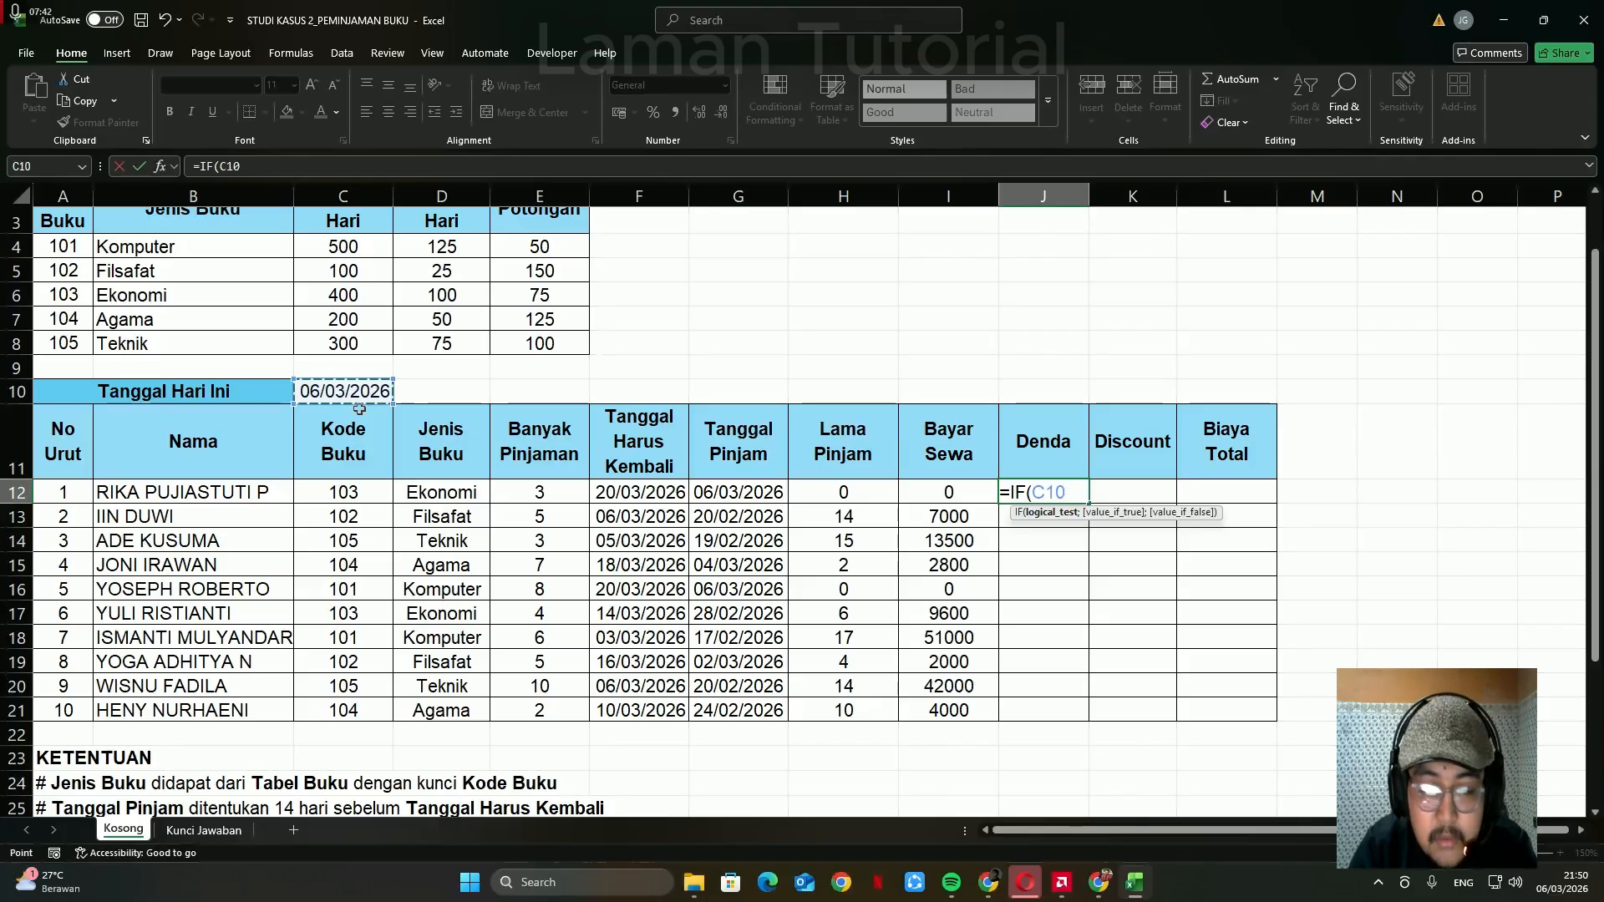
{"action": "key", "text": "F4"}
{"action": "type", "text": ">"}
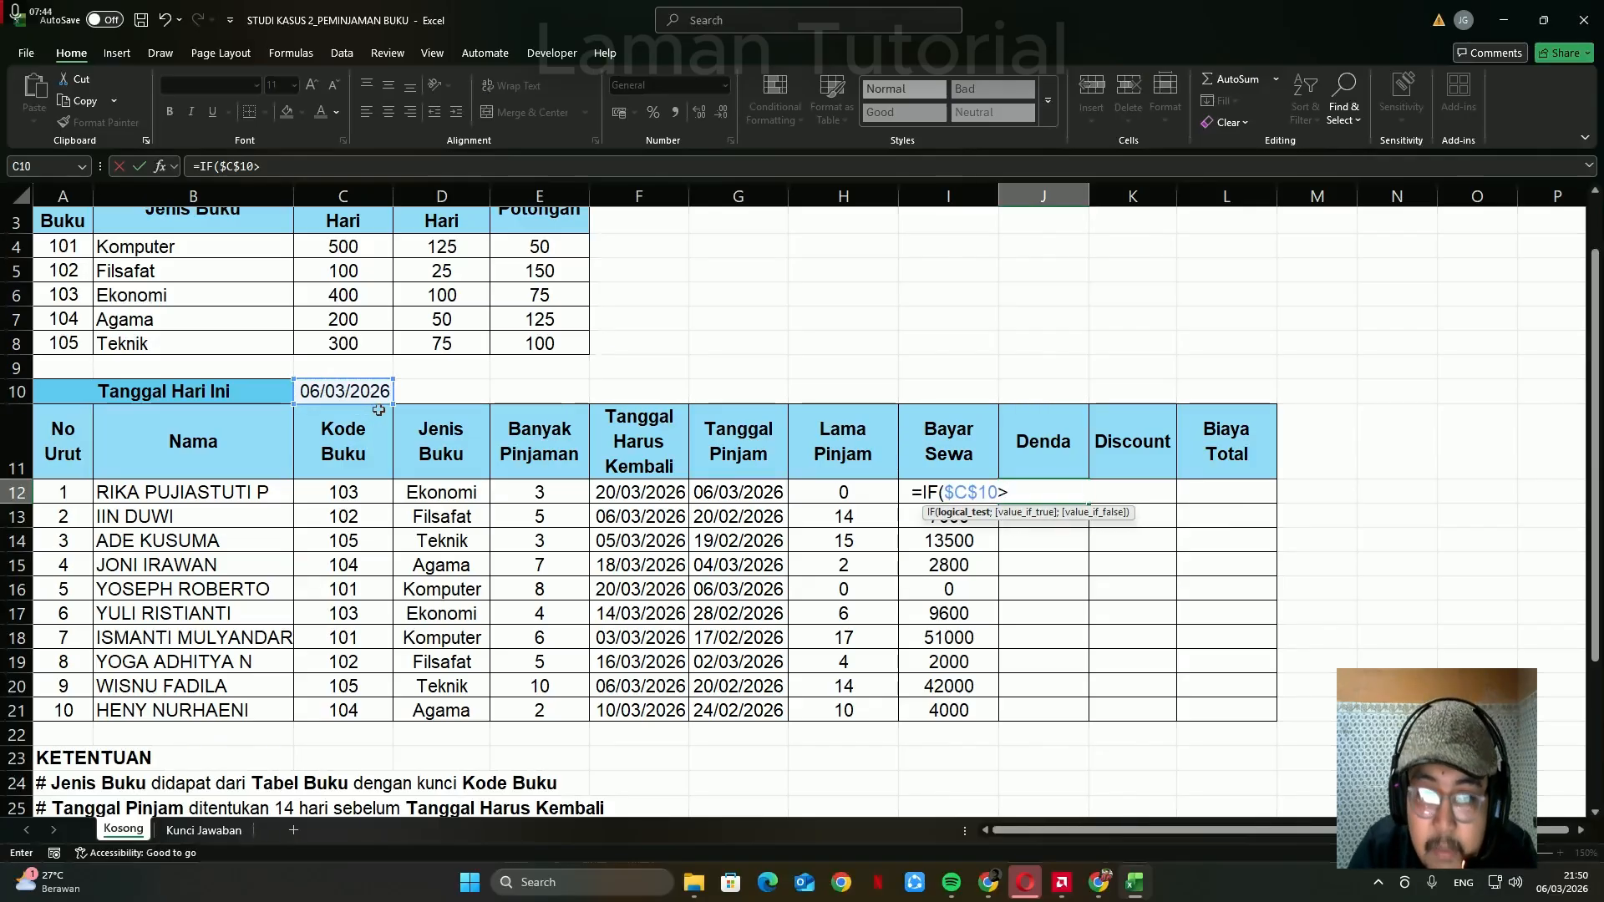
{"action": "left_click", "coordinate": [629, 495]}
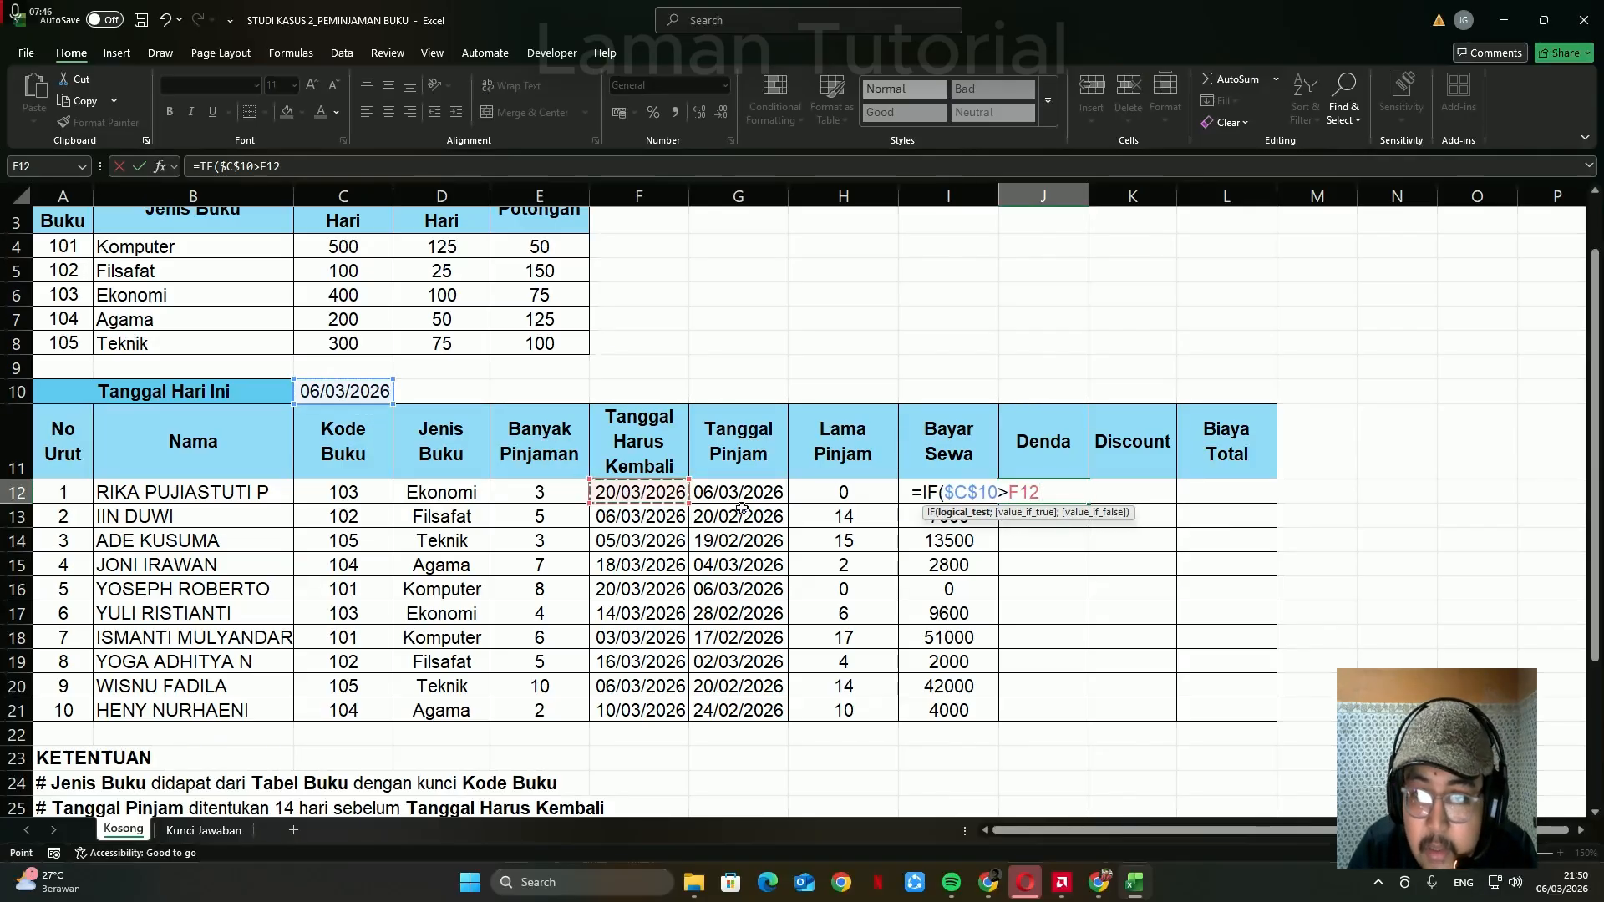
{"action": "type", "text": ";"}
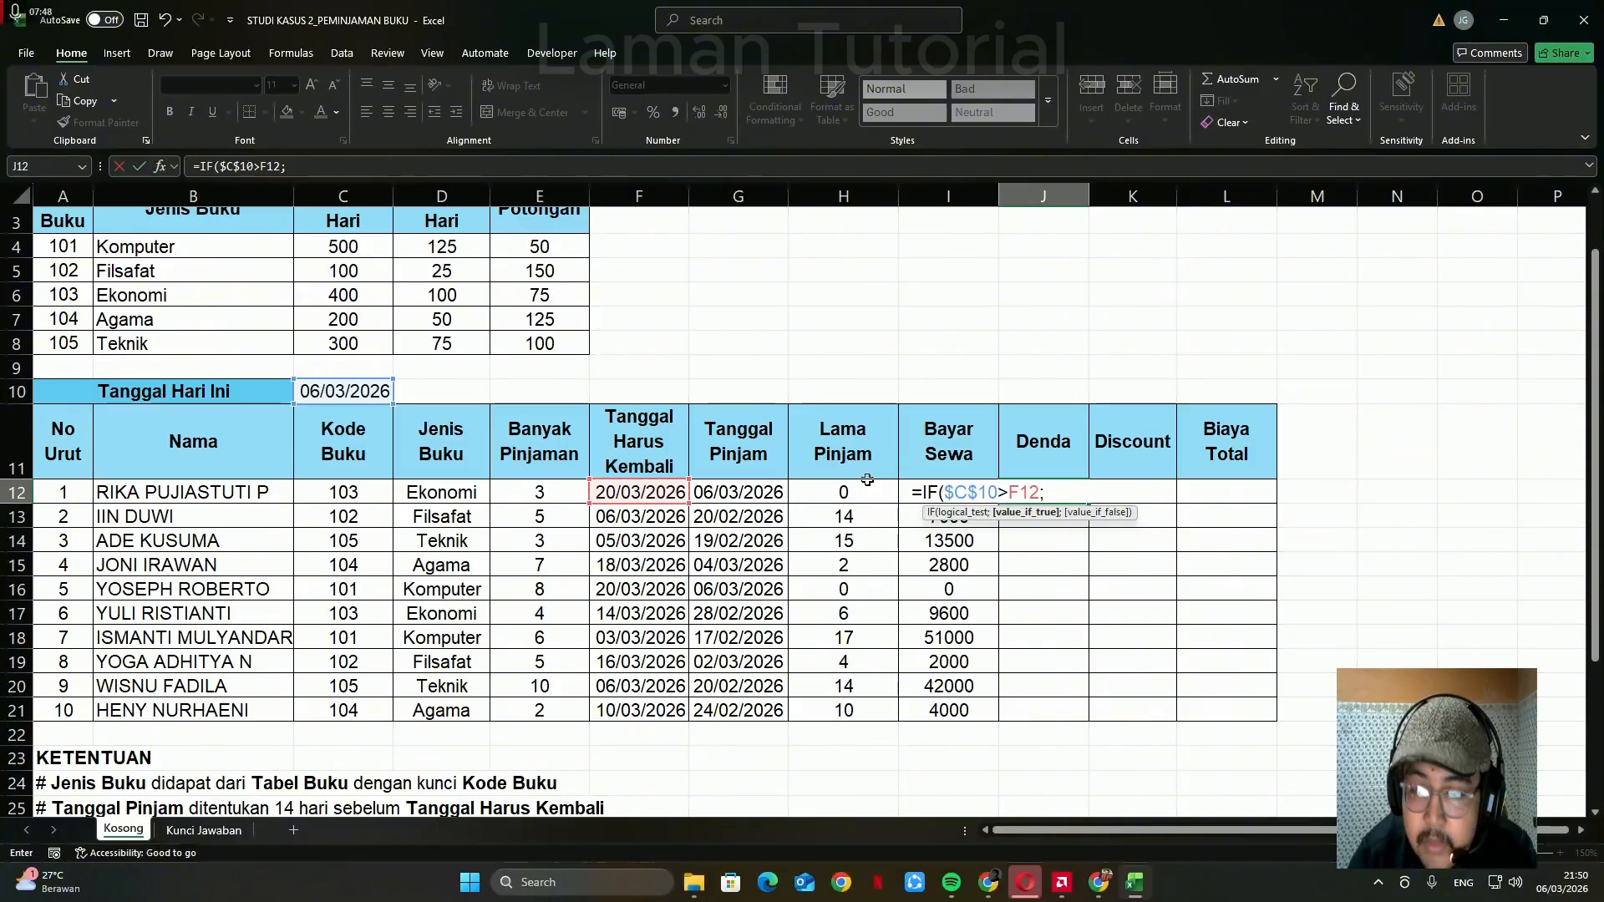
- Add a VLOOKUP of C12 in $A$4:$E$8, with column index 4 and match option 0, as the true result of the J12 IF
{"action": "type", "text": "VLOOKUP("}
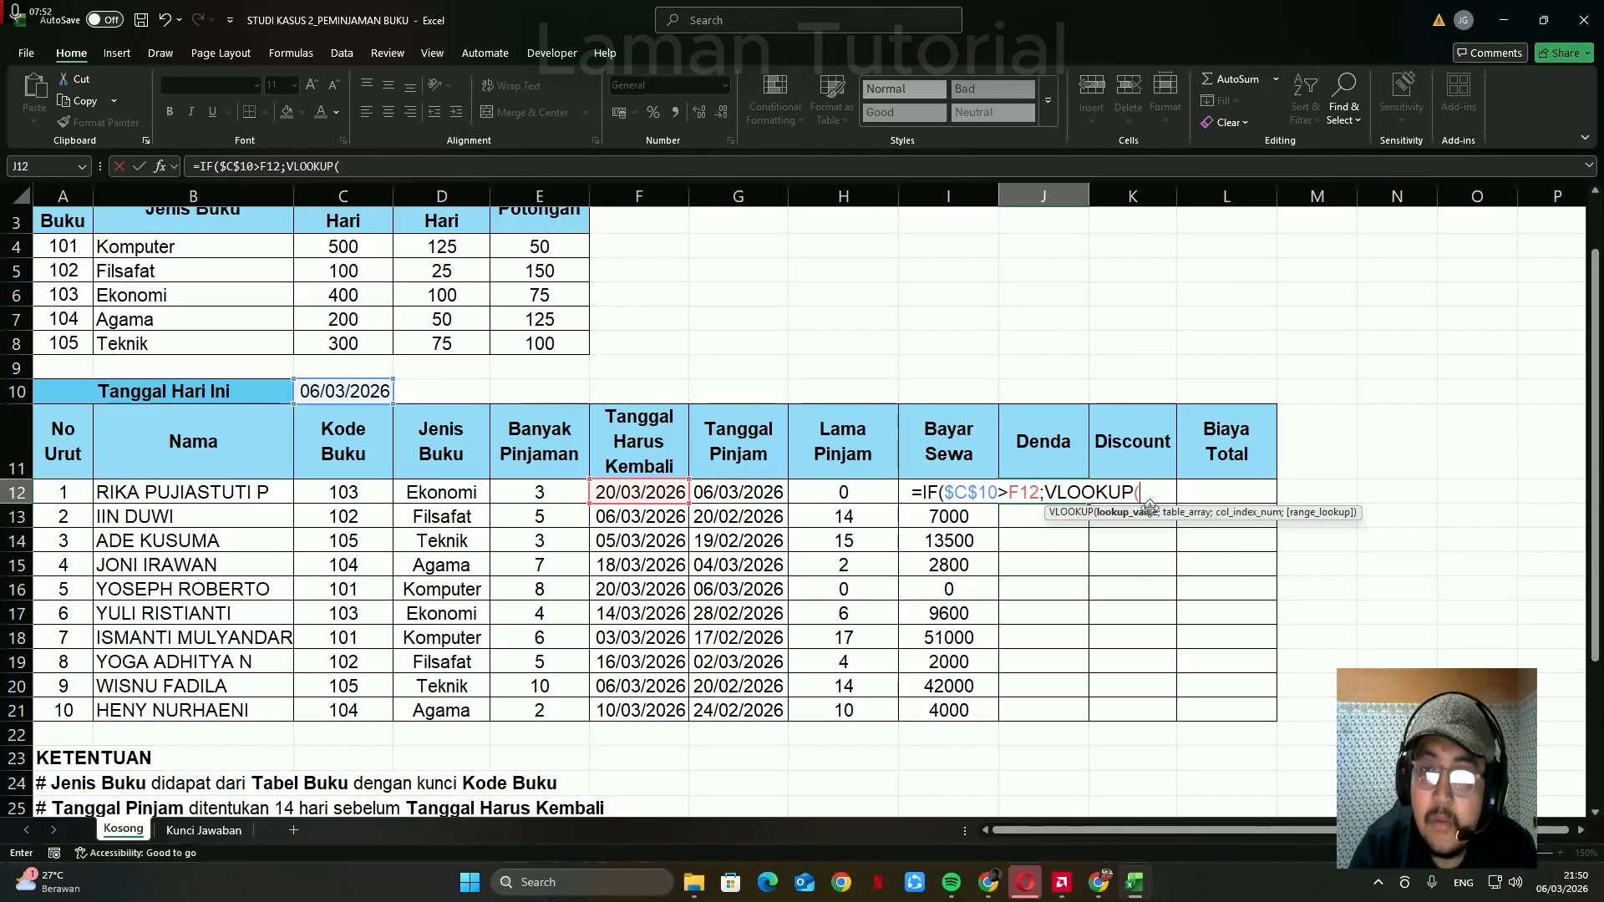
{"action": "scroll", "coordinate": [1094, 534], "scroll_direction": "up", "scroll_amount": 1}
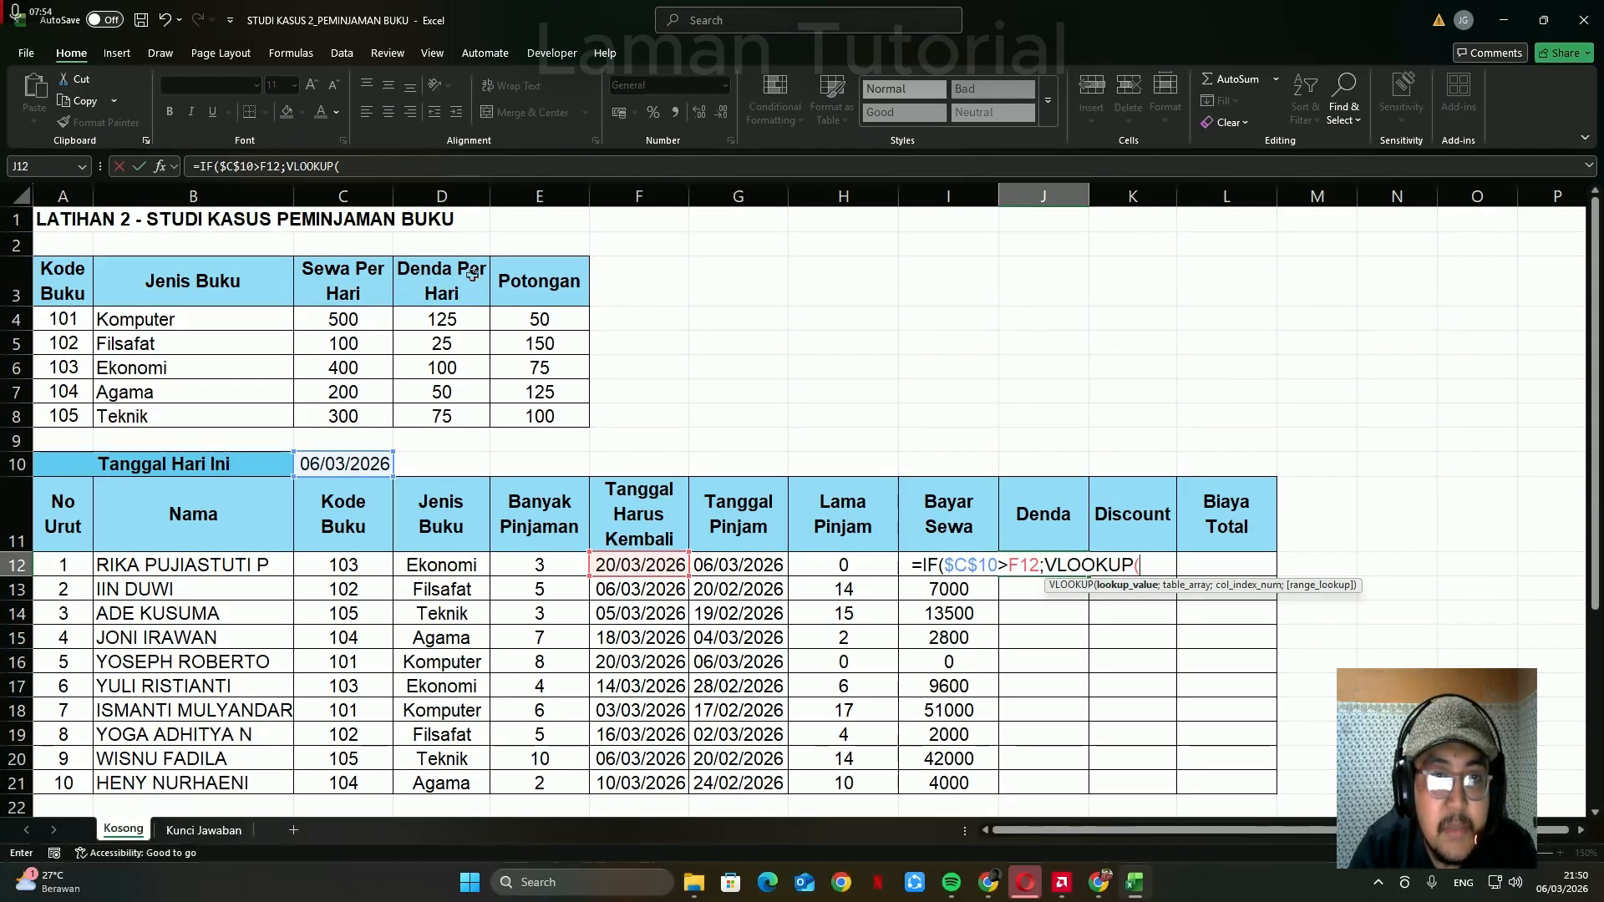
{"action": "left_click", "coordinate": [367, 566]}
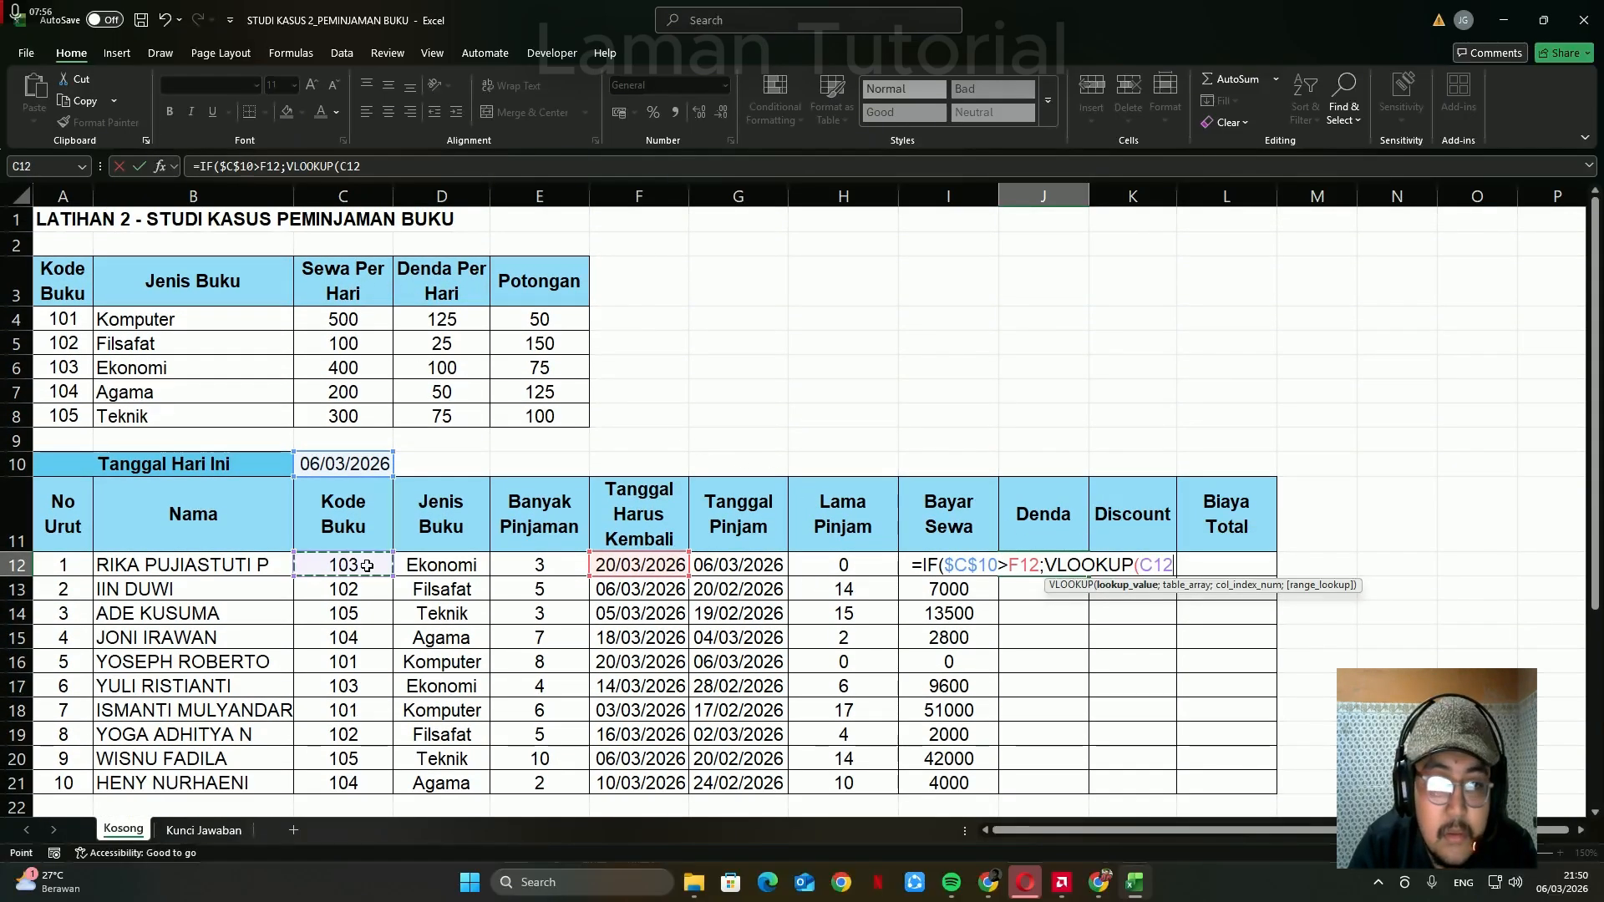
{"action": "type", "text": ";"}
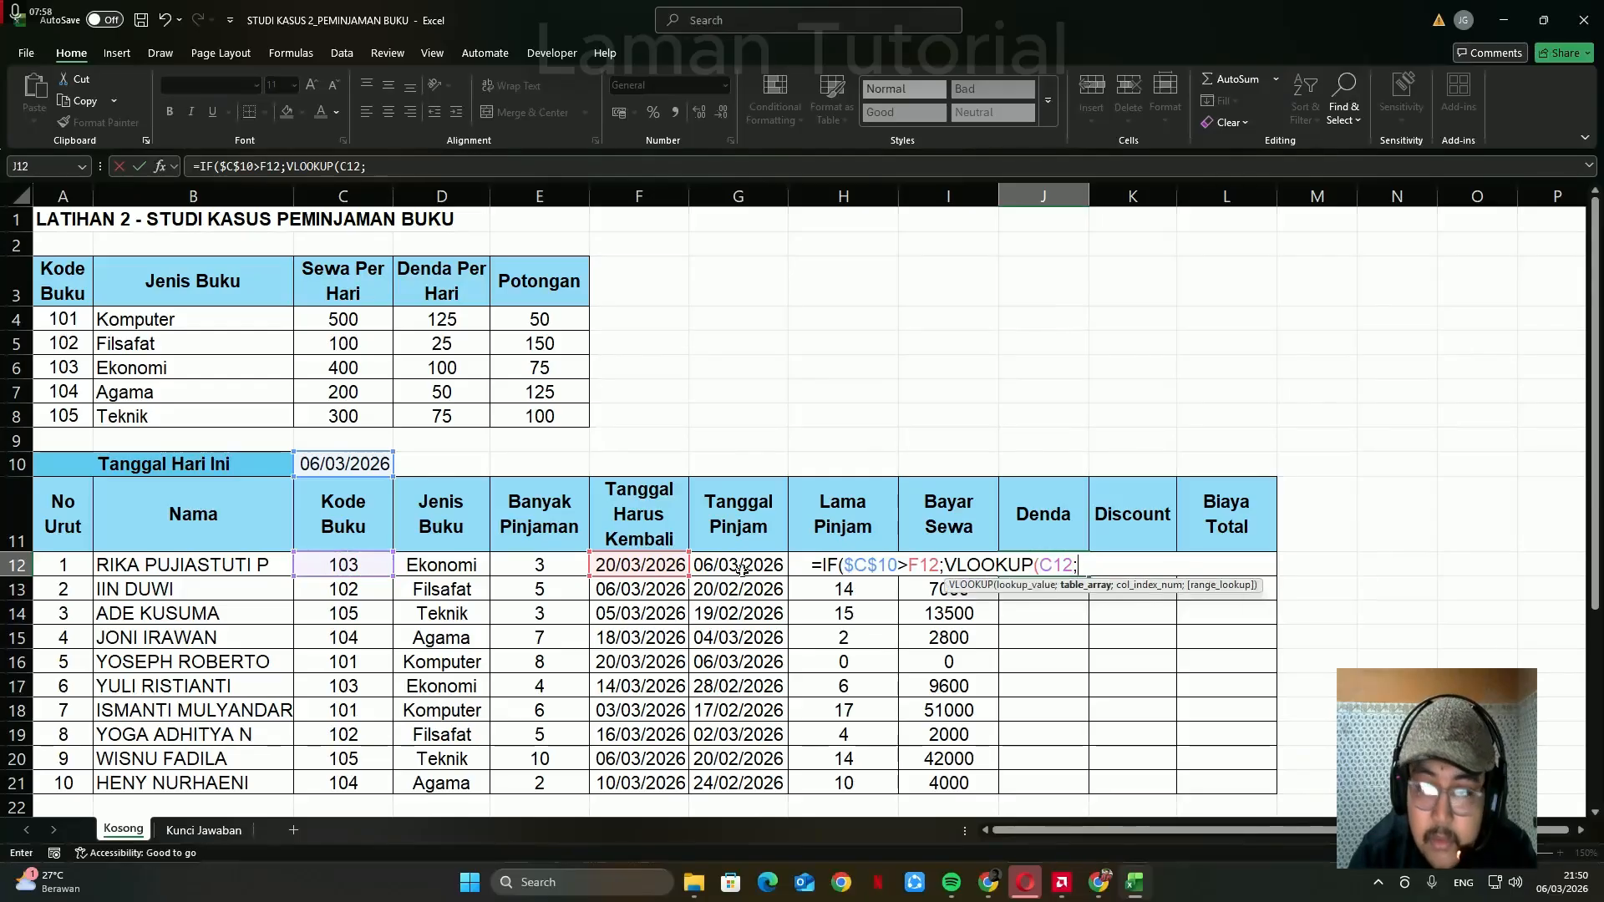
{"action": "left_click_drag", "start_coordinate": [65, 318], "coordinate": [547, 412]}
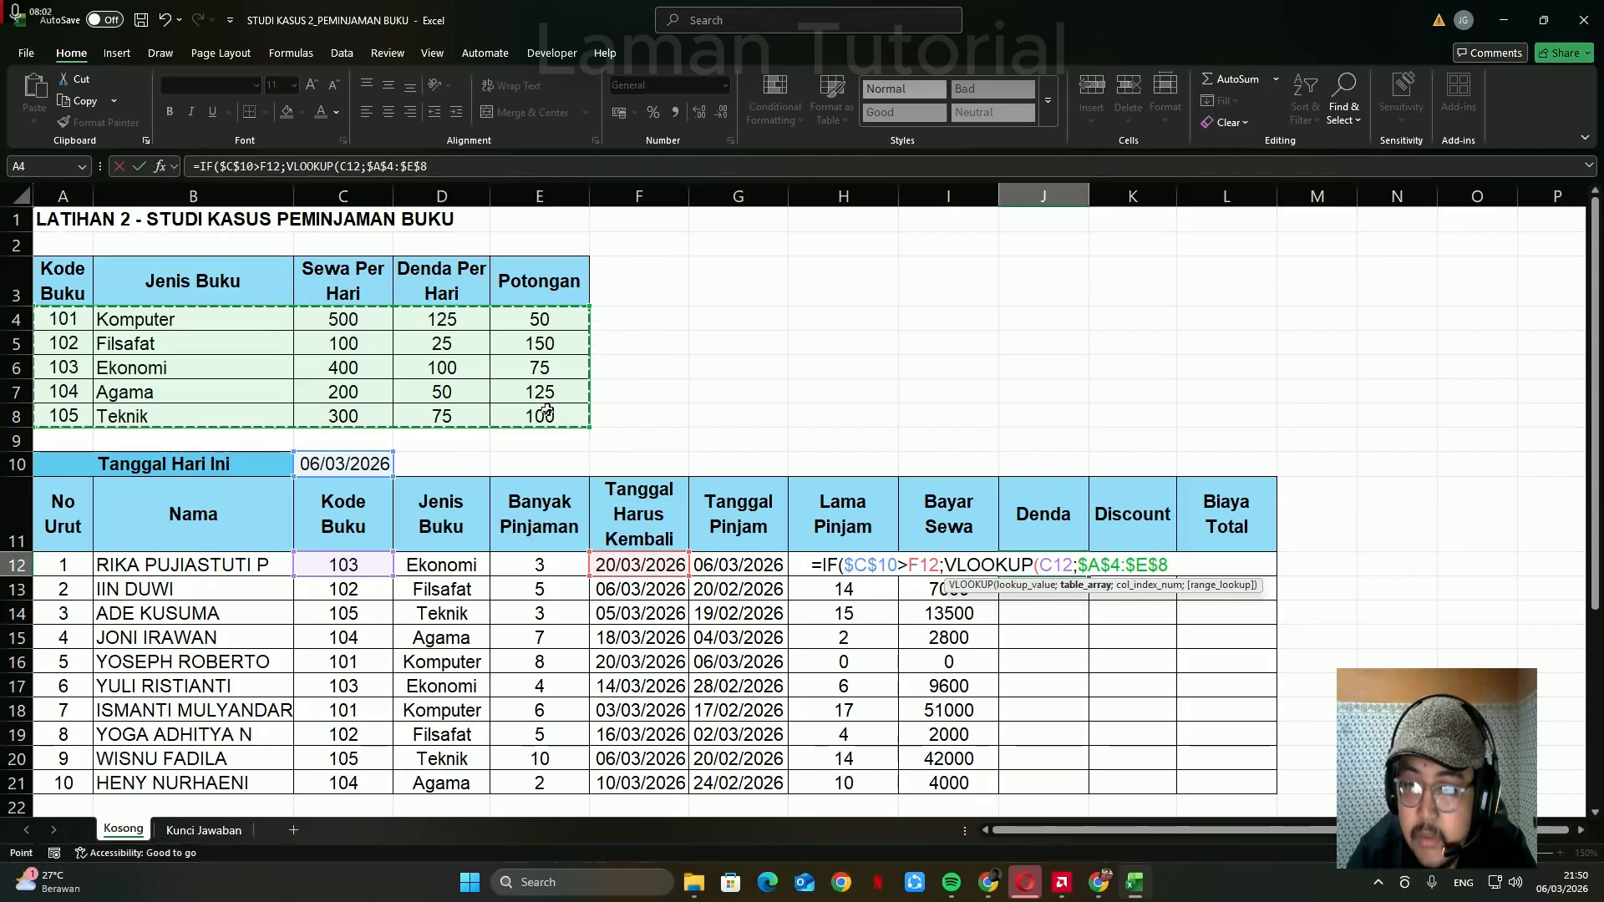
{"action": "type", "text": ";"}
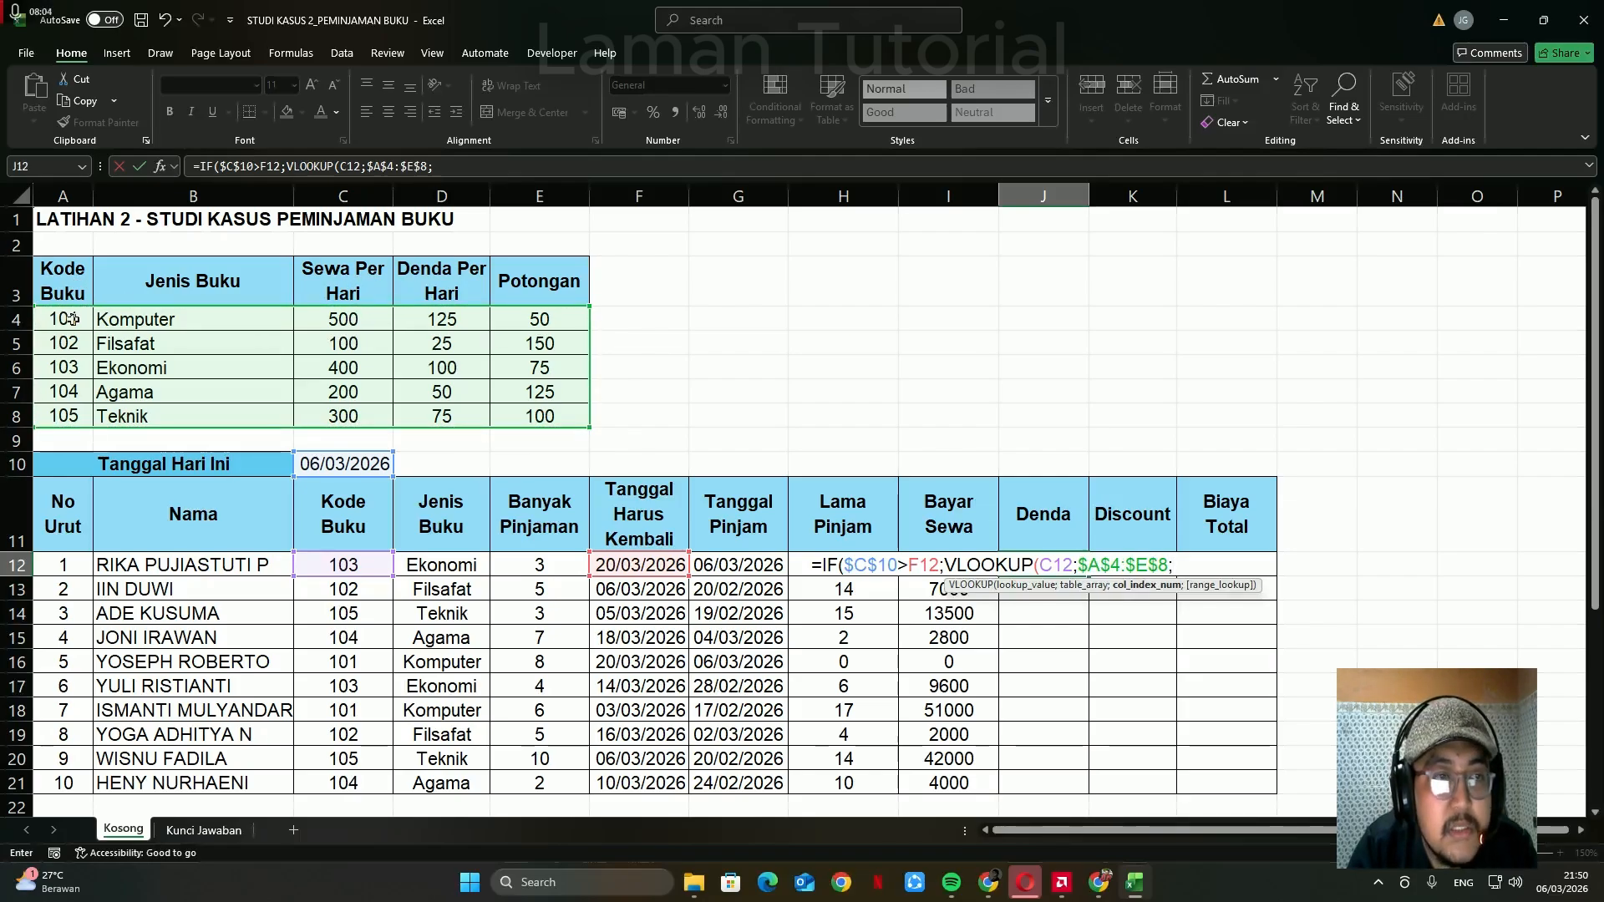
{"action": "type", "text": "4"}
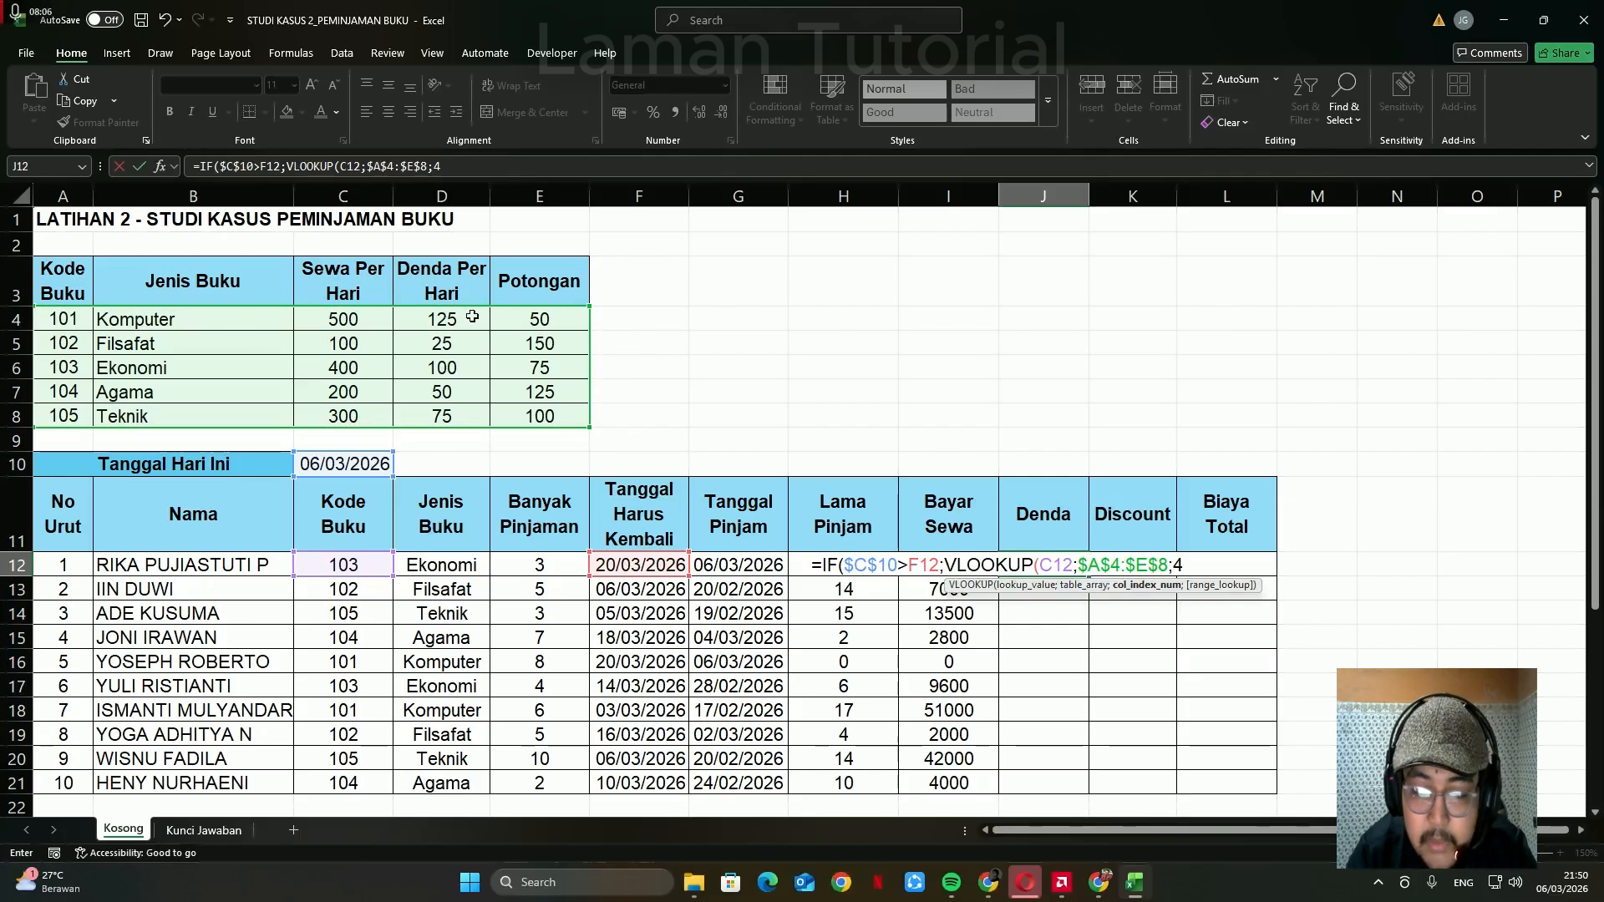
{"action": "type", "text": ";0)"}
- Multiply the J12 VLOOKUP by E12 and H12 per the Denda rule, and complete the IF with 0 as the false value
{"action": "scroll", "coordinate": [1140, 453], "scroll_direction": "down", "scroll_amount": 2}
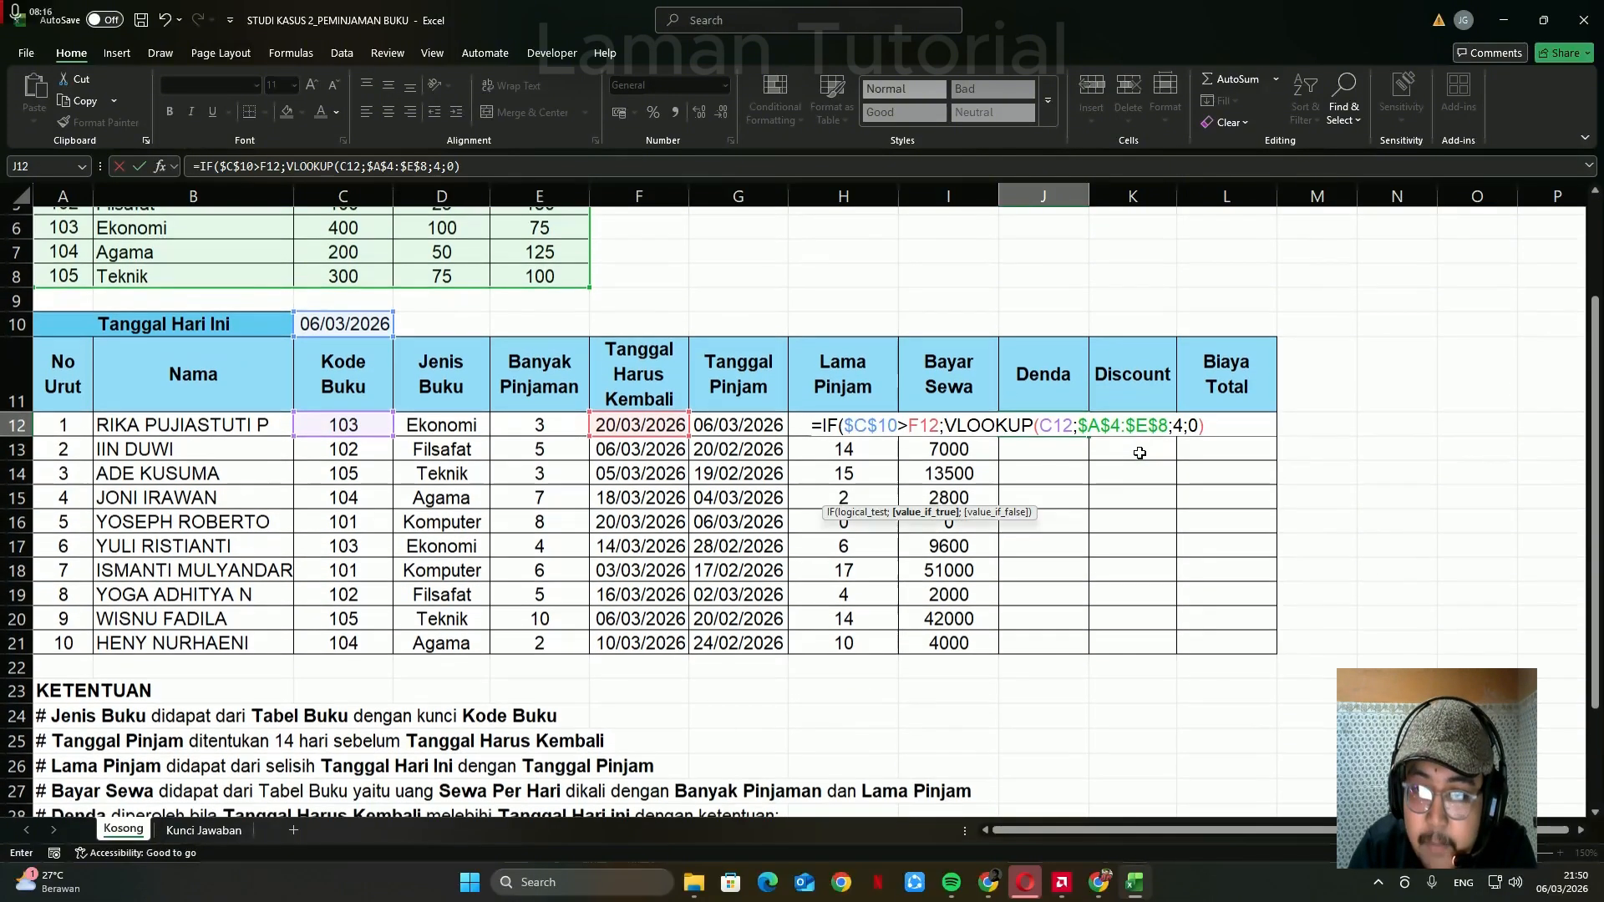
{"action": "scroll", "coordinate": [670, 587], "scroll_direction": "down", "scroll_amount": 1}
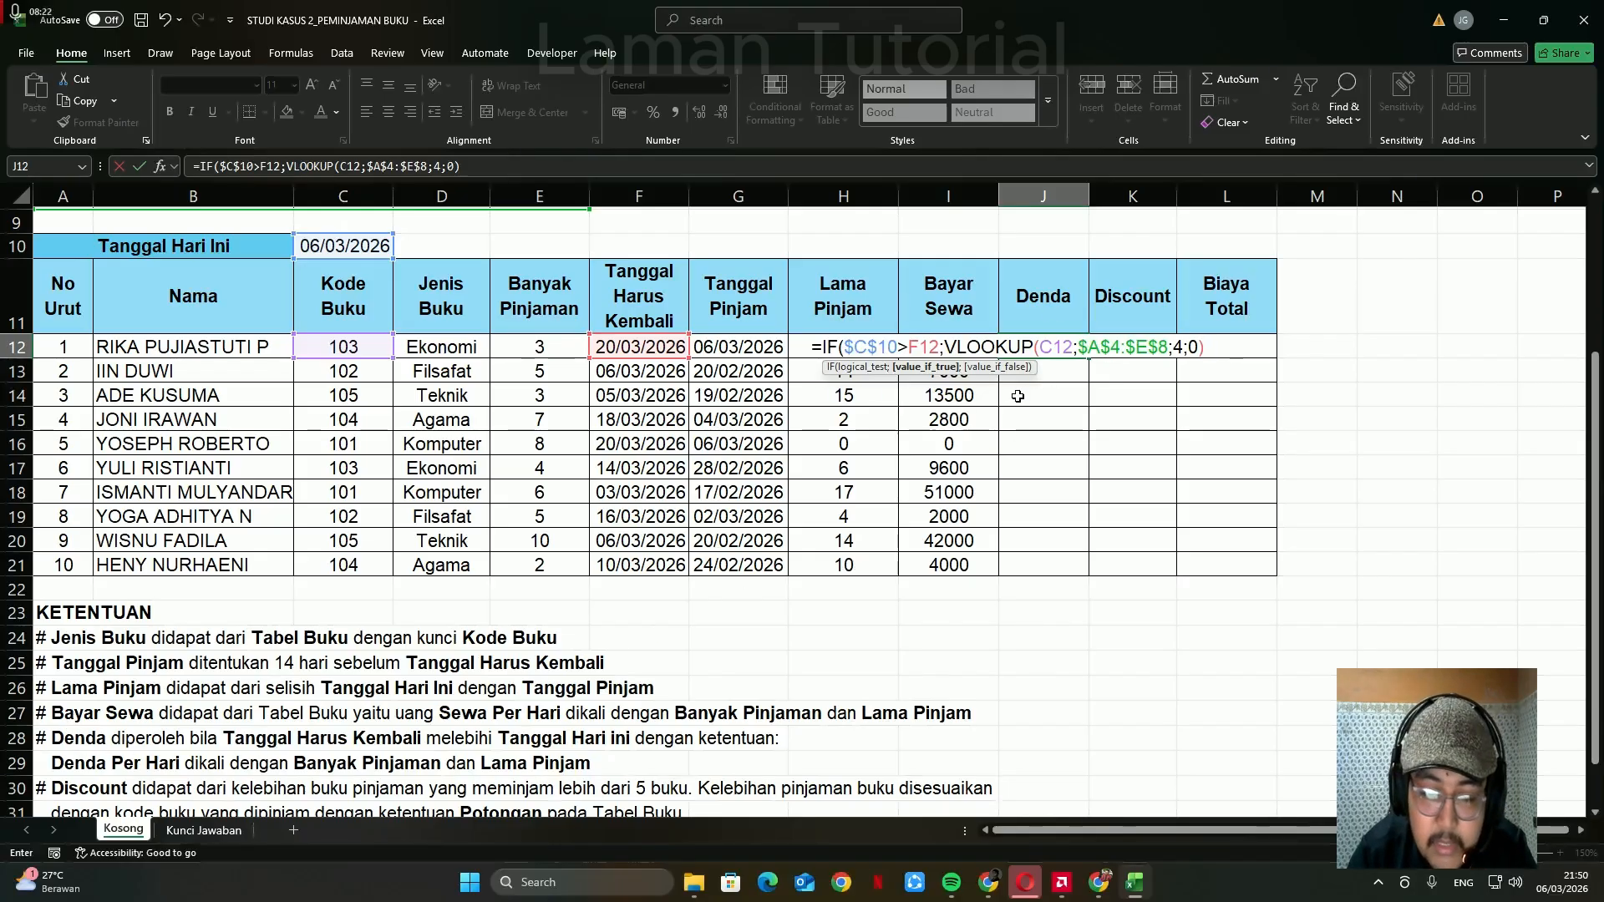
{"action": "type", "text": "*"}
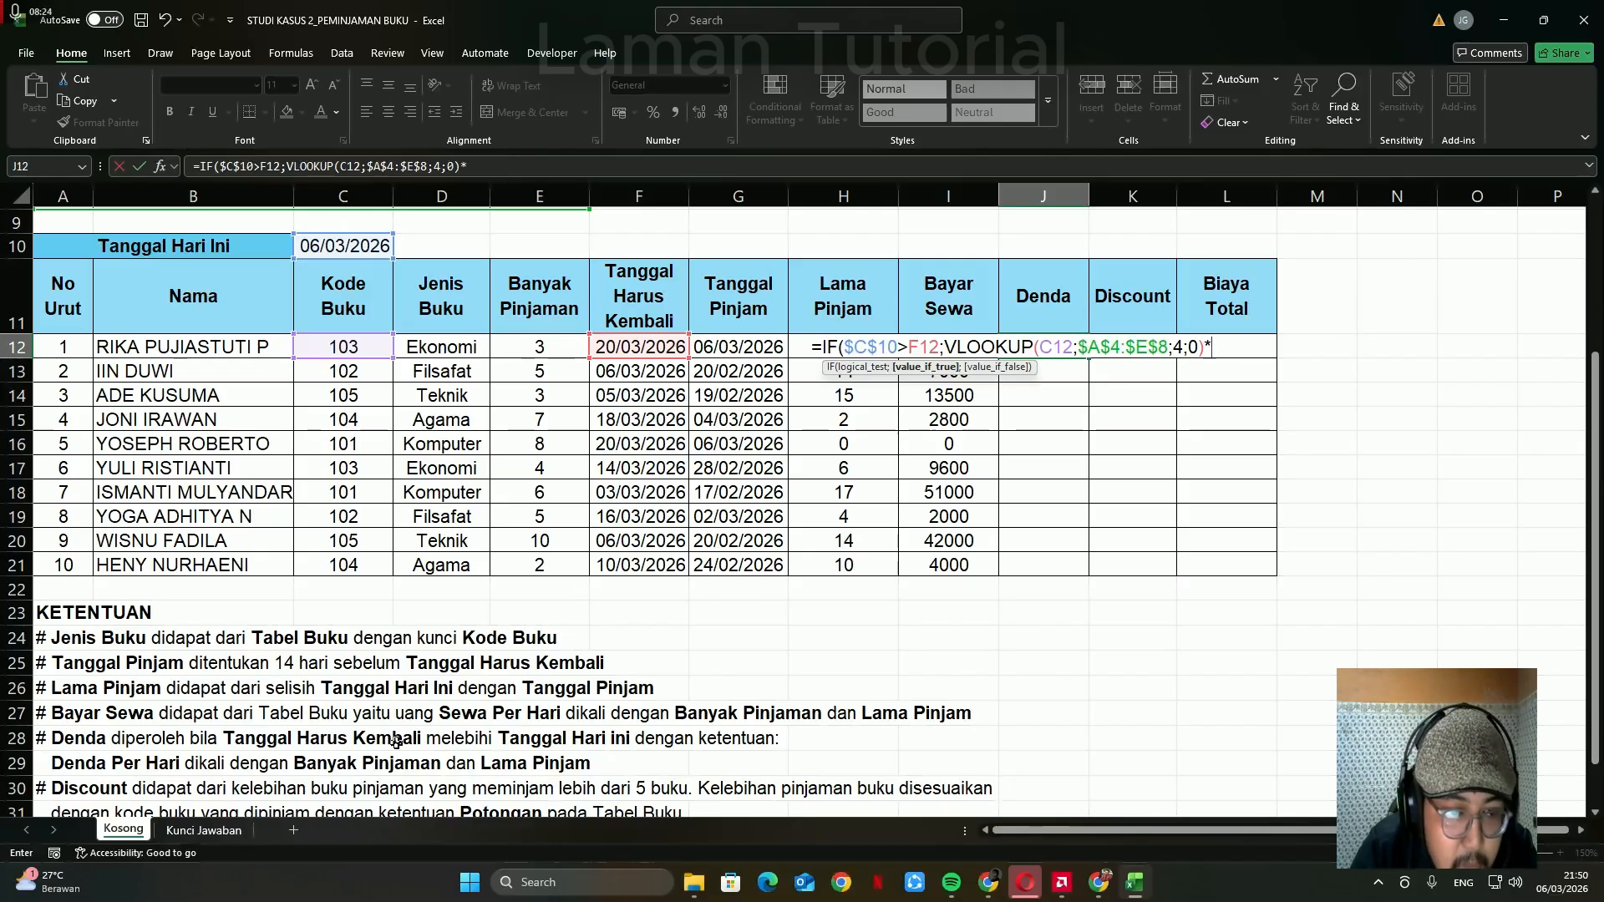
{"action": "left_click", "coordinate": [541, 344]}
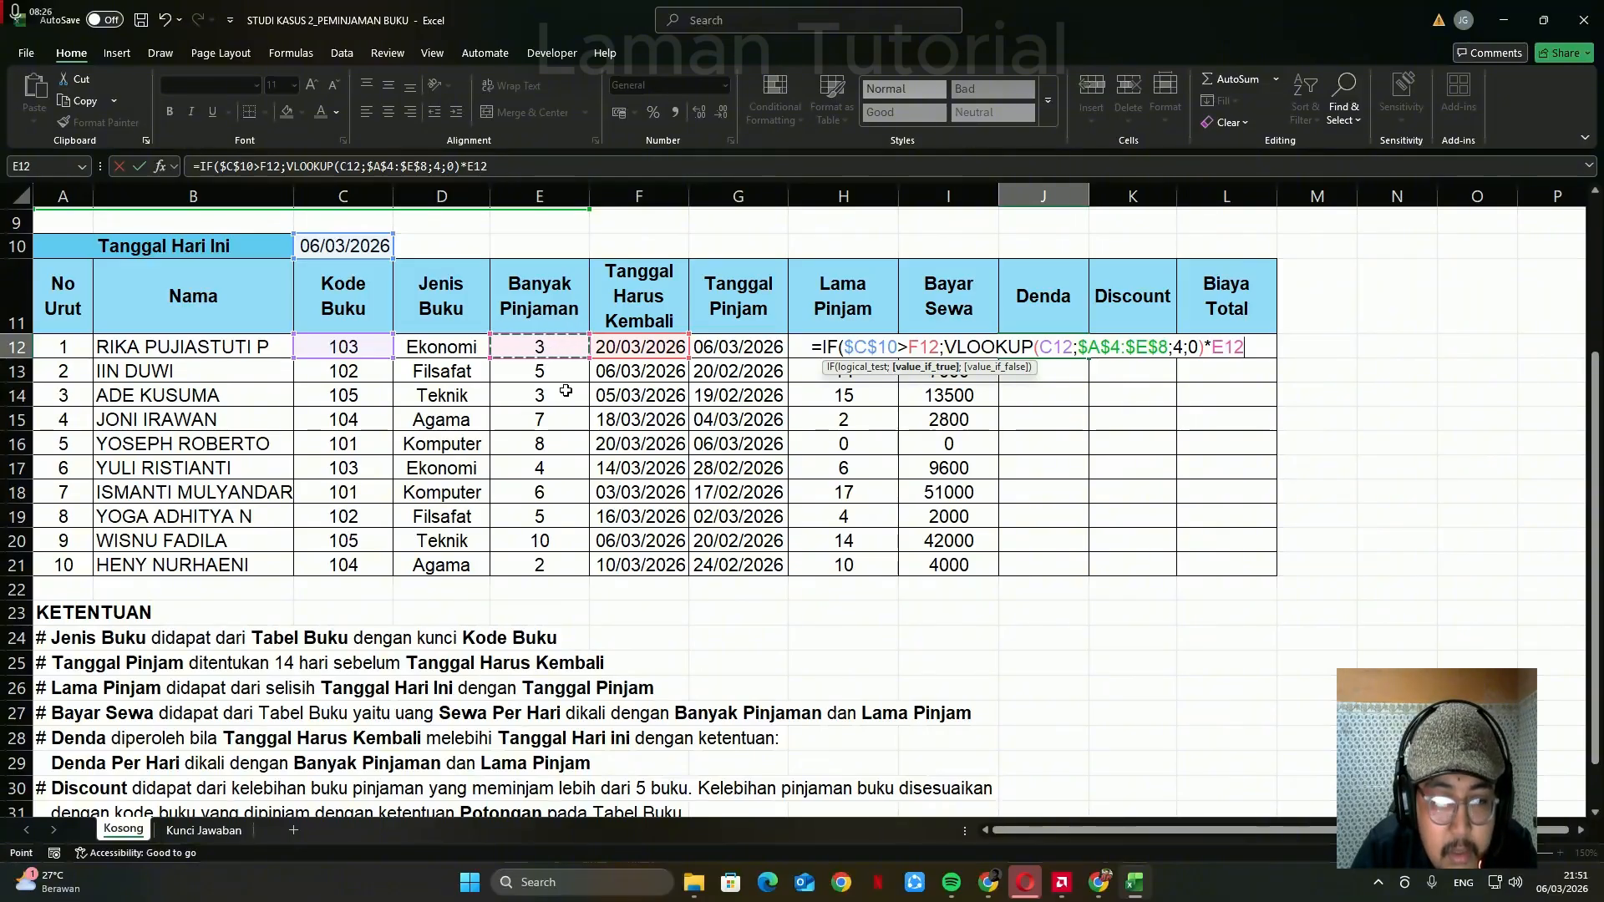
{"action": "type", "text": "*"}
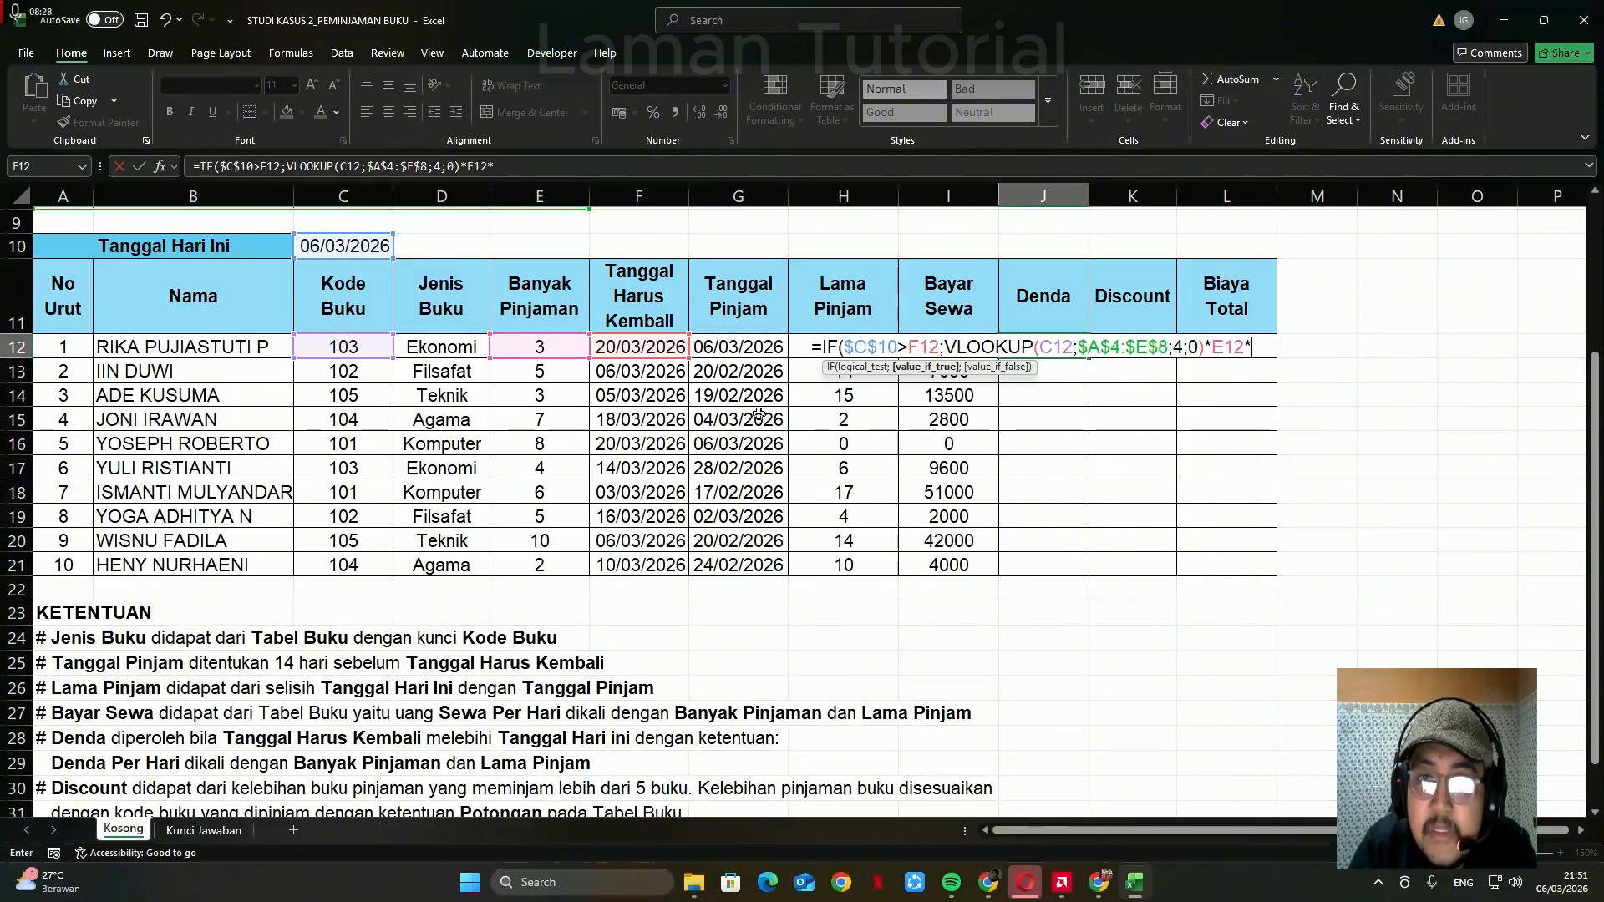
{"action": "key", "text": "Left"}
{"action": "key", "text": "Left"}
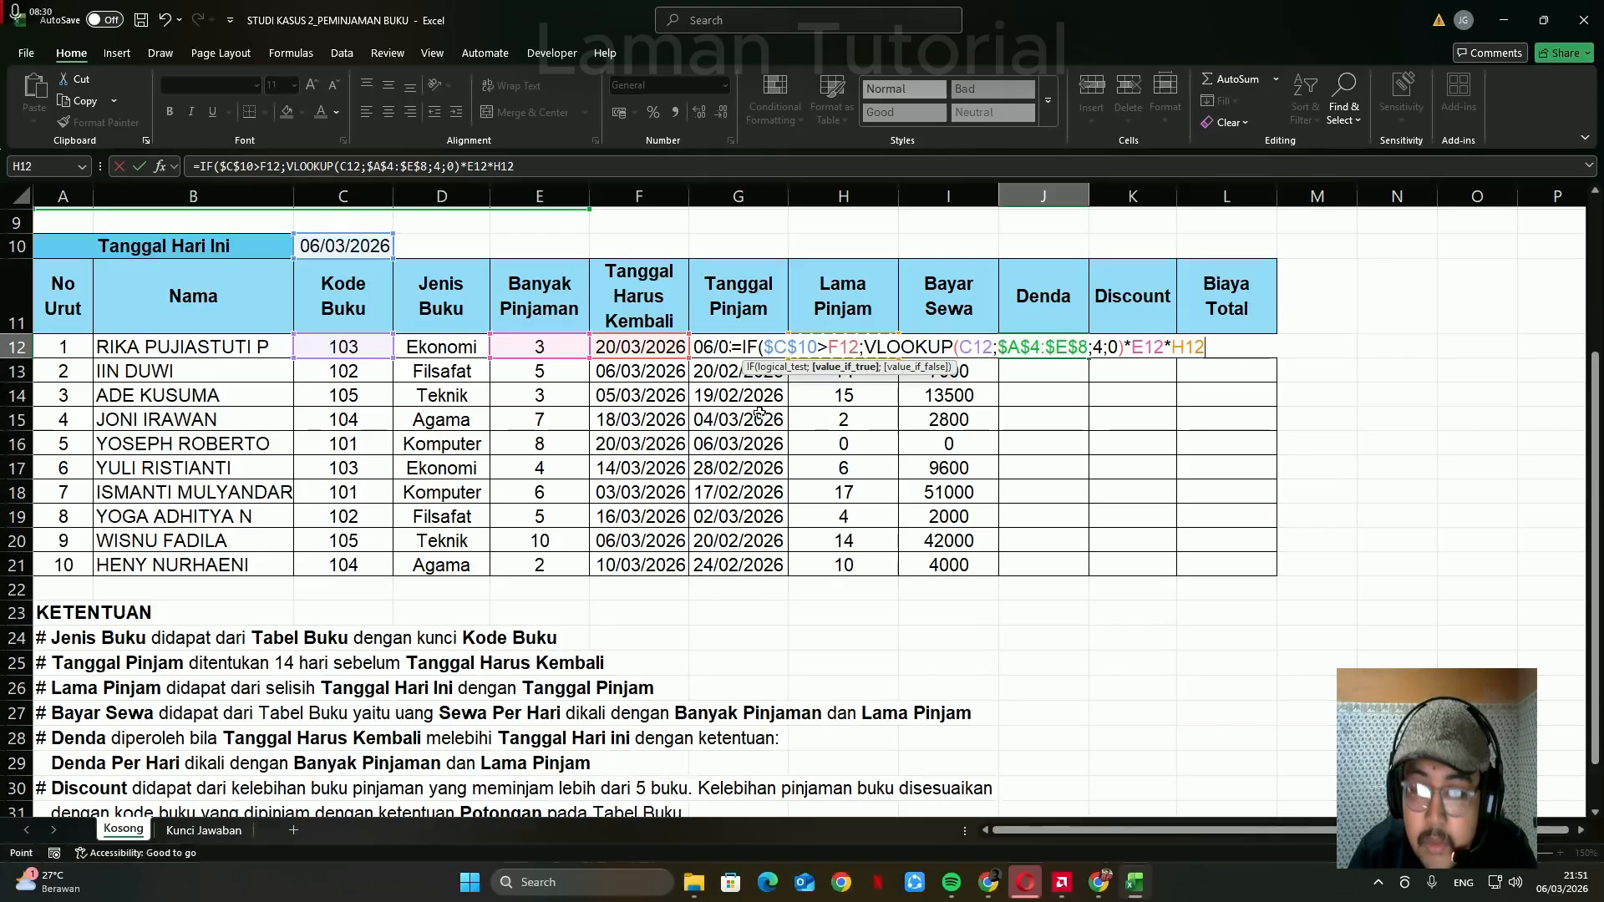
{"action": "type", "text": ";"}
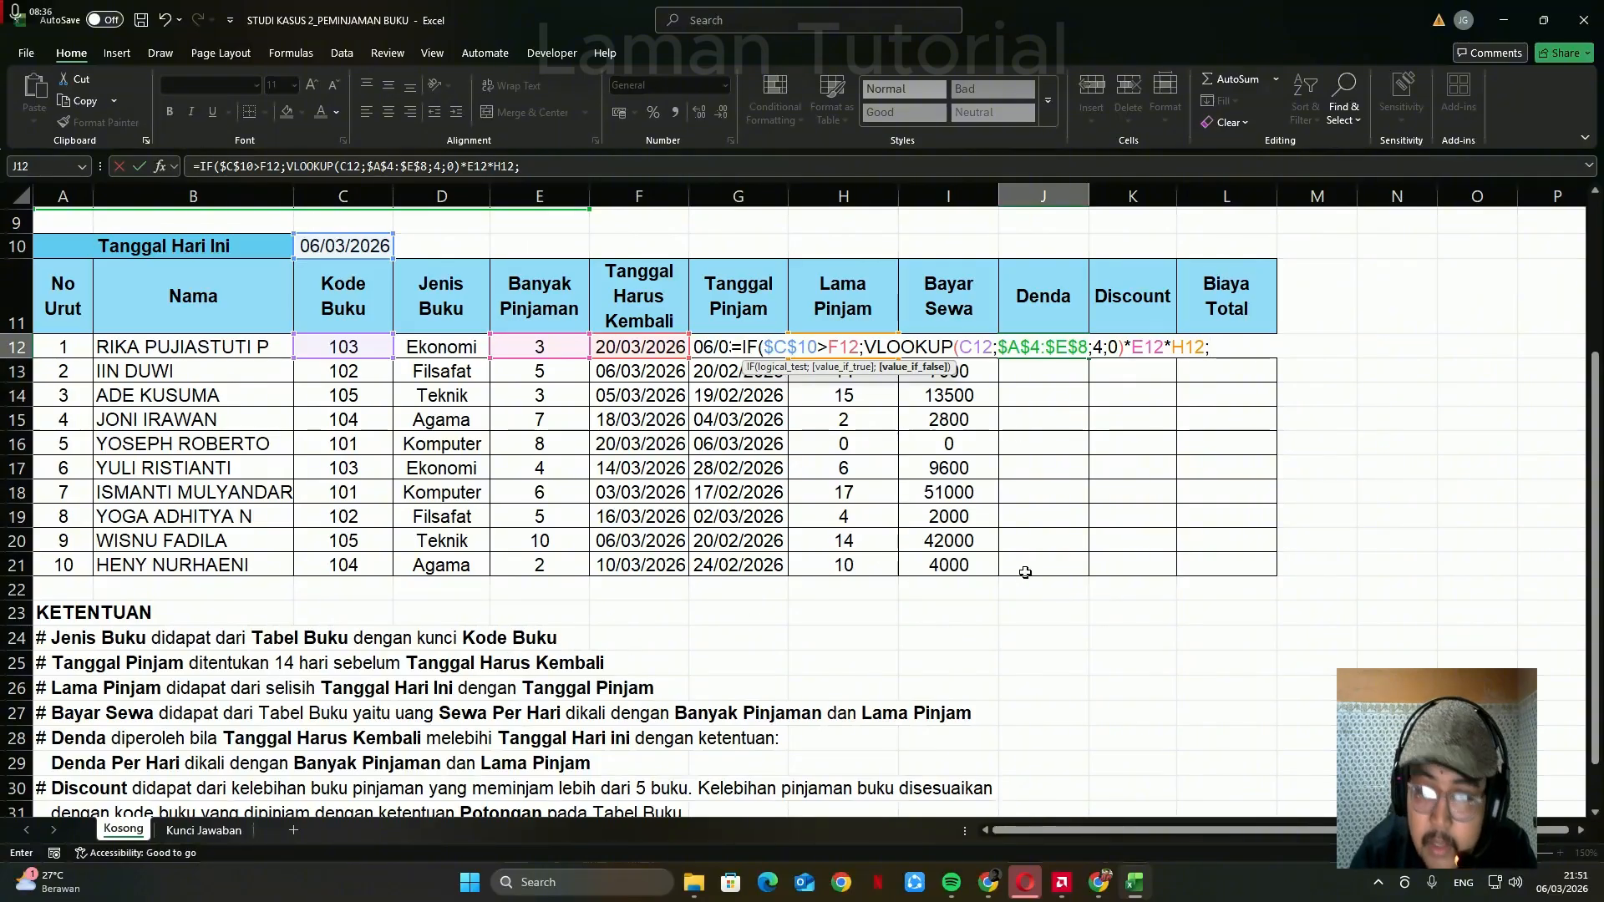
{"action": "type", "text": "0)"}
{"action": "key", "text": "ctrl+Return"}
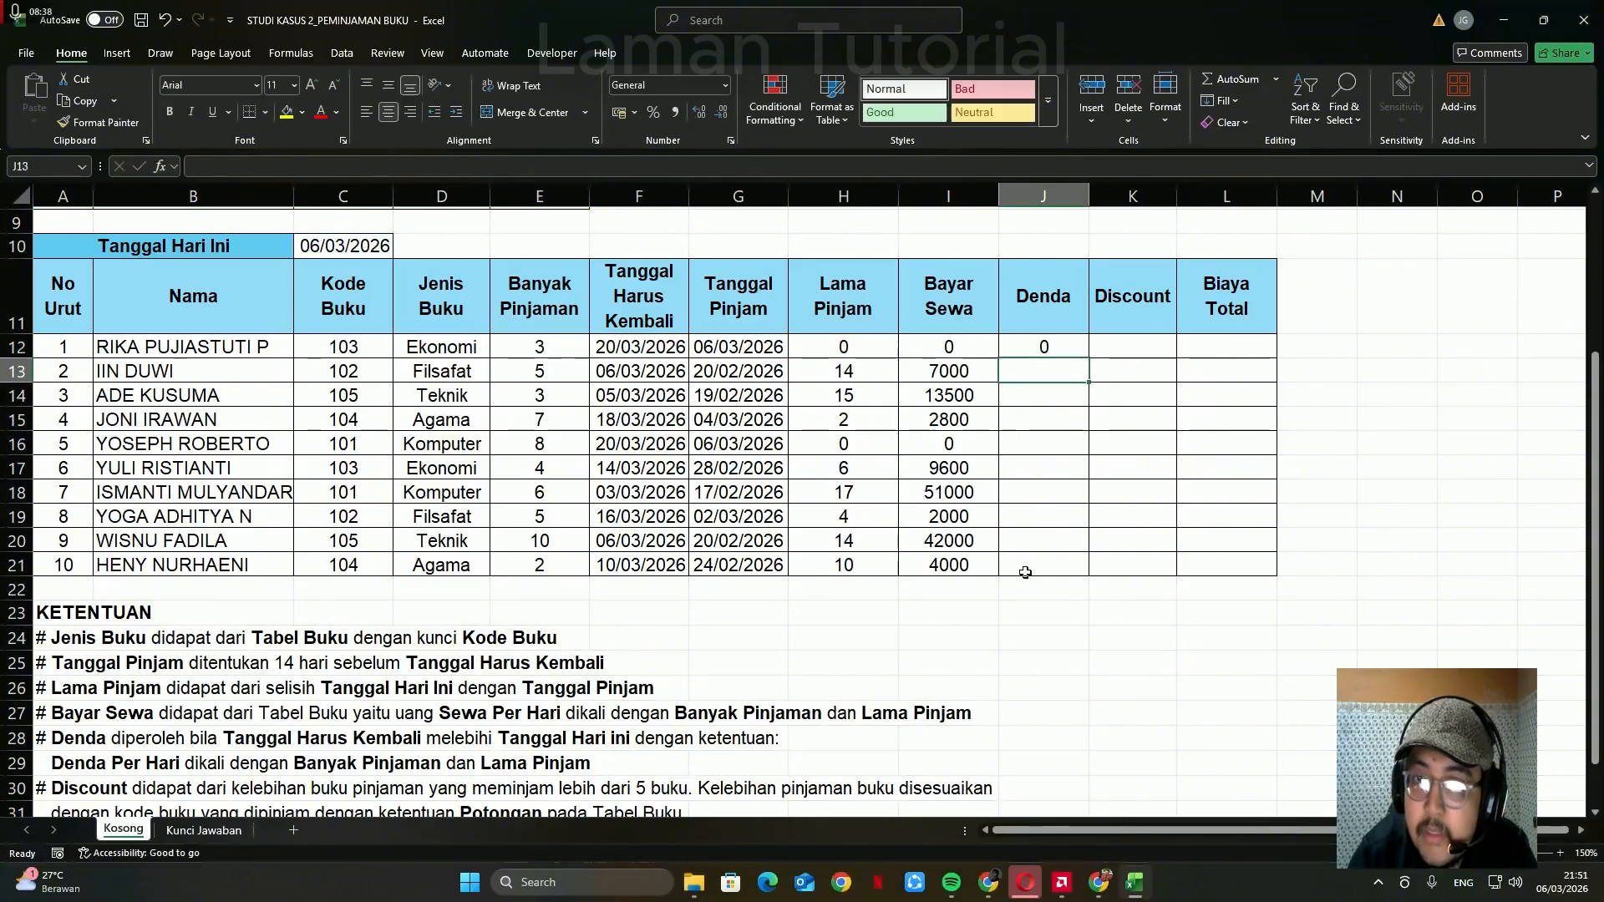
- Fill the Denda formula from J12 down through J21
{"action": "key", "text": "shift+Down"}
{"action": "key", "text": "shift+Down"}
{"action": "key", "text": "shift+Down"}
{"action": "key", "text": "shift+Down"}
{"action": "key", "text": "shift+Down"}
{"action": "key", "text": "shift+Down"}
{"action": "key", "text": "shift+Down"}
{"action": "key", "text": "shift+Down"}
{"action": "key", "text": "shift+Down"}
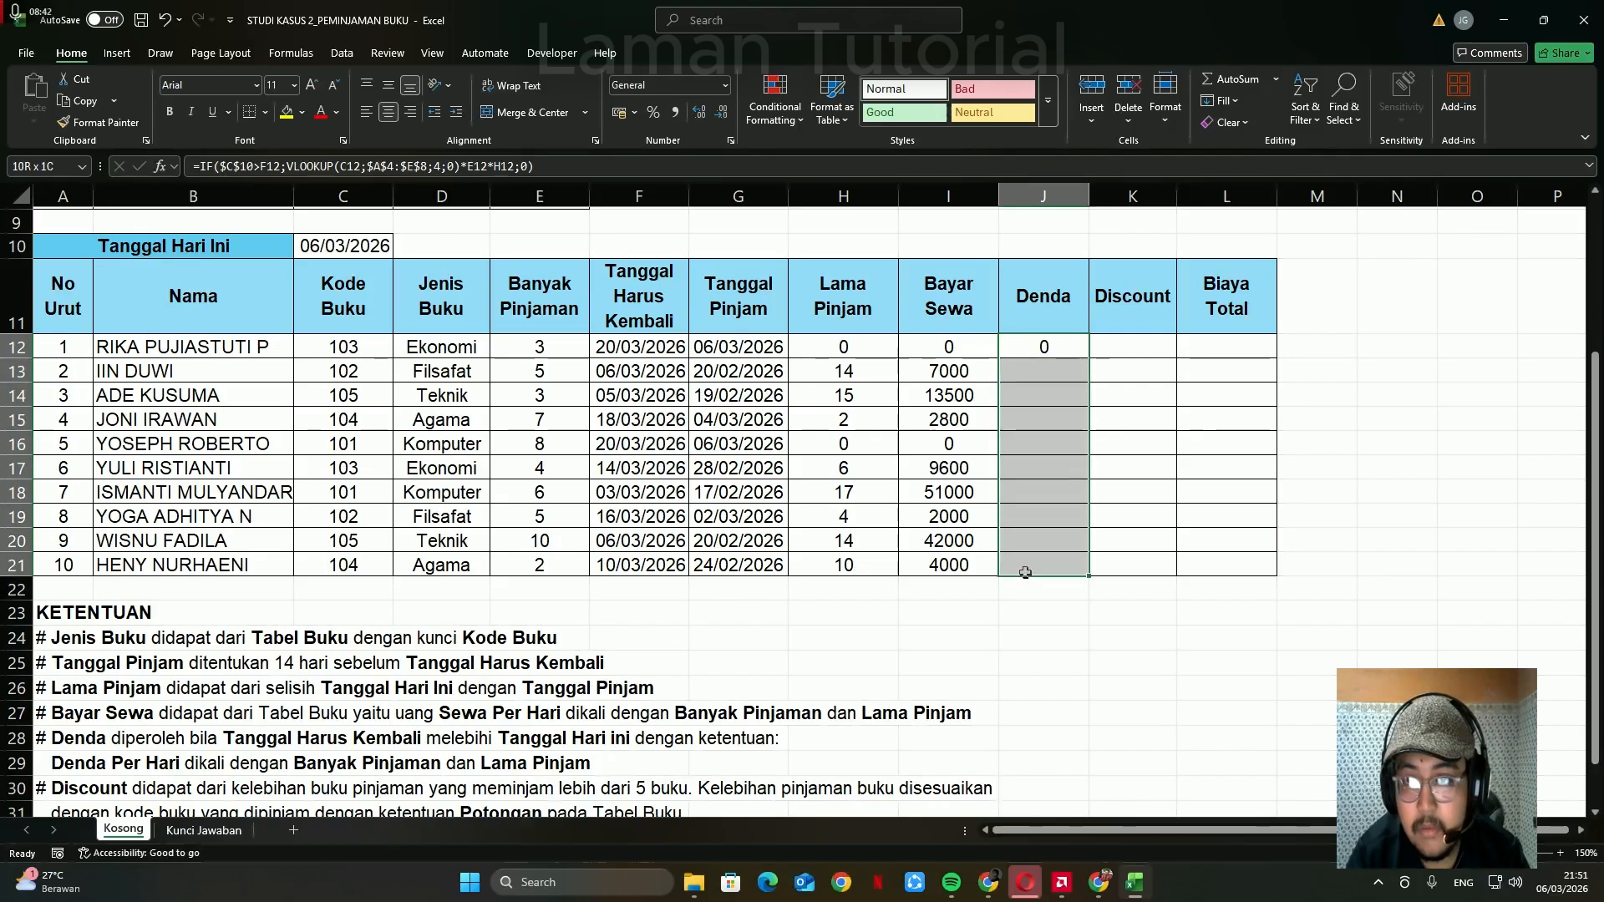
{"action": "key", "text": "ctrl+d"}
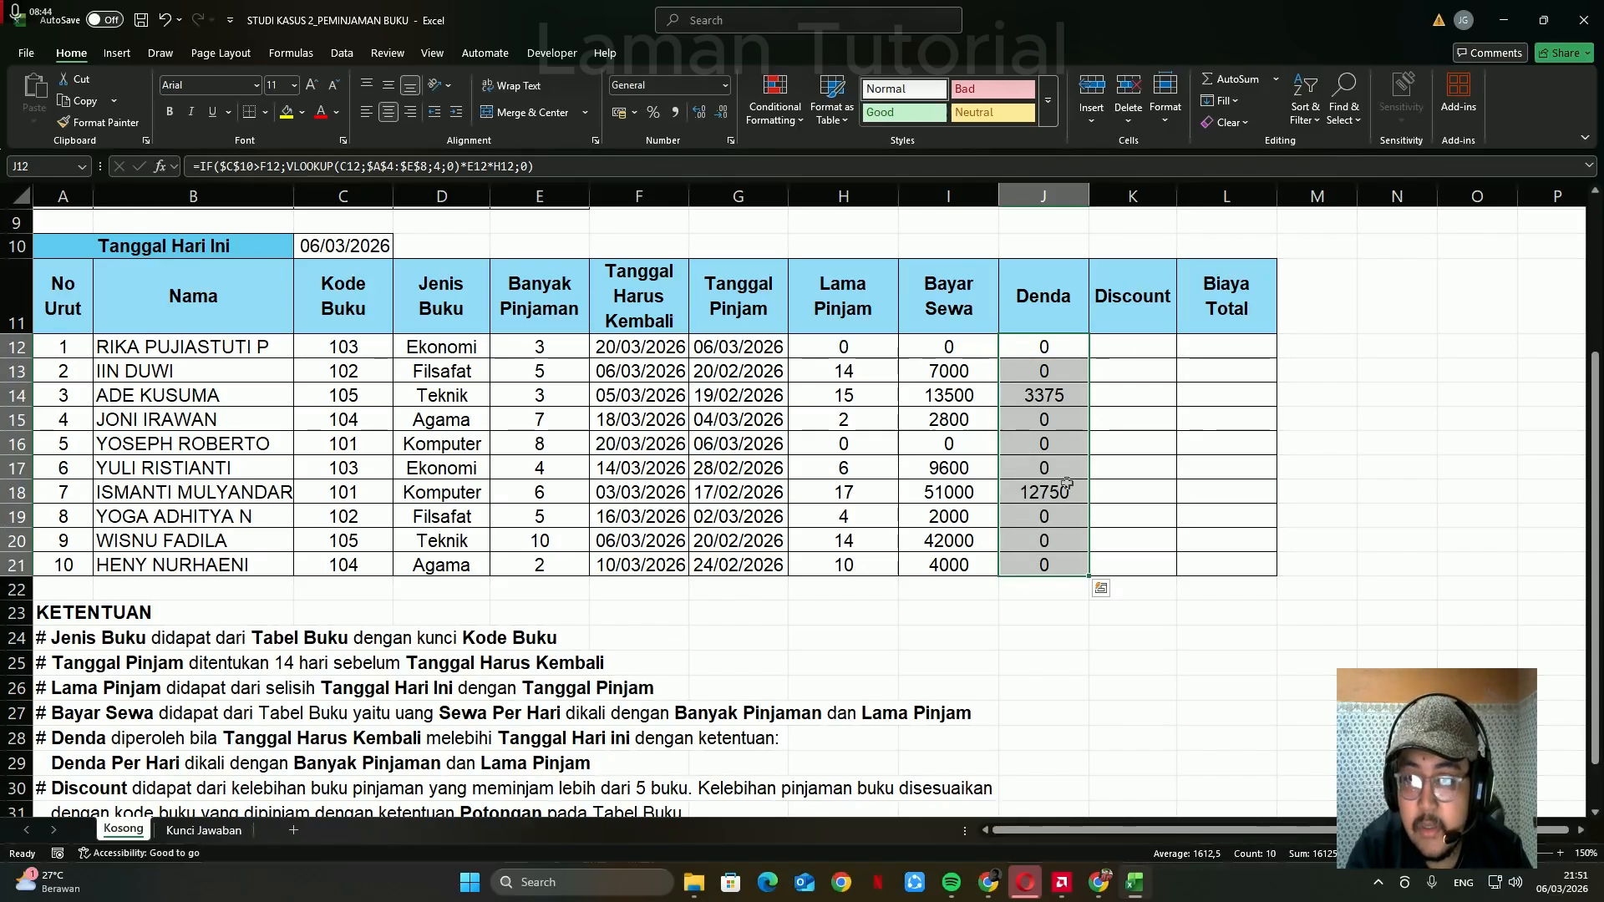
- Edit the Denda formula in J12 so the multiplier H12 becomes (H12-14)
{"action": "left_click", "coordinate": [827, 400]}
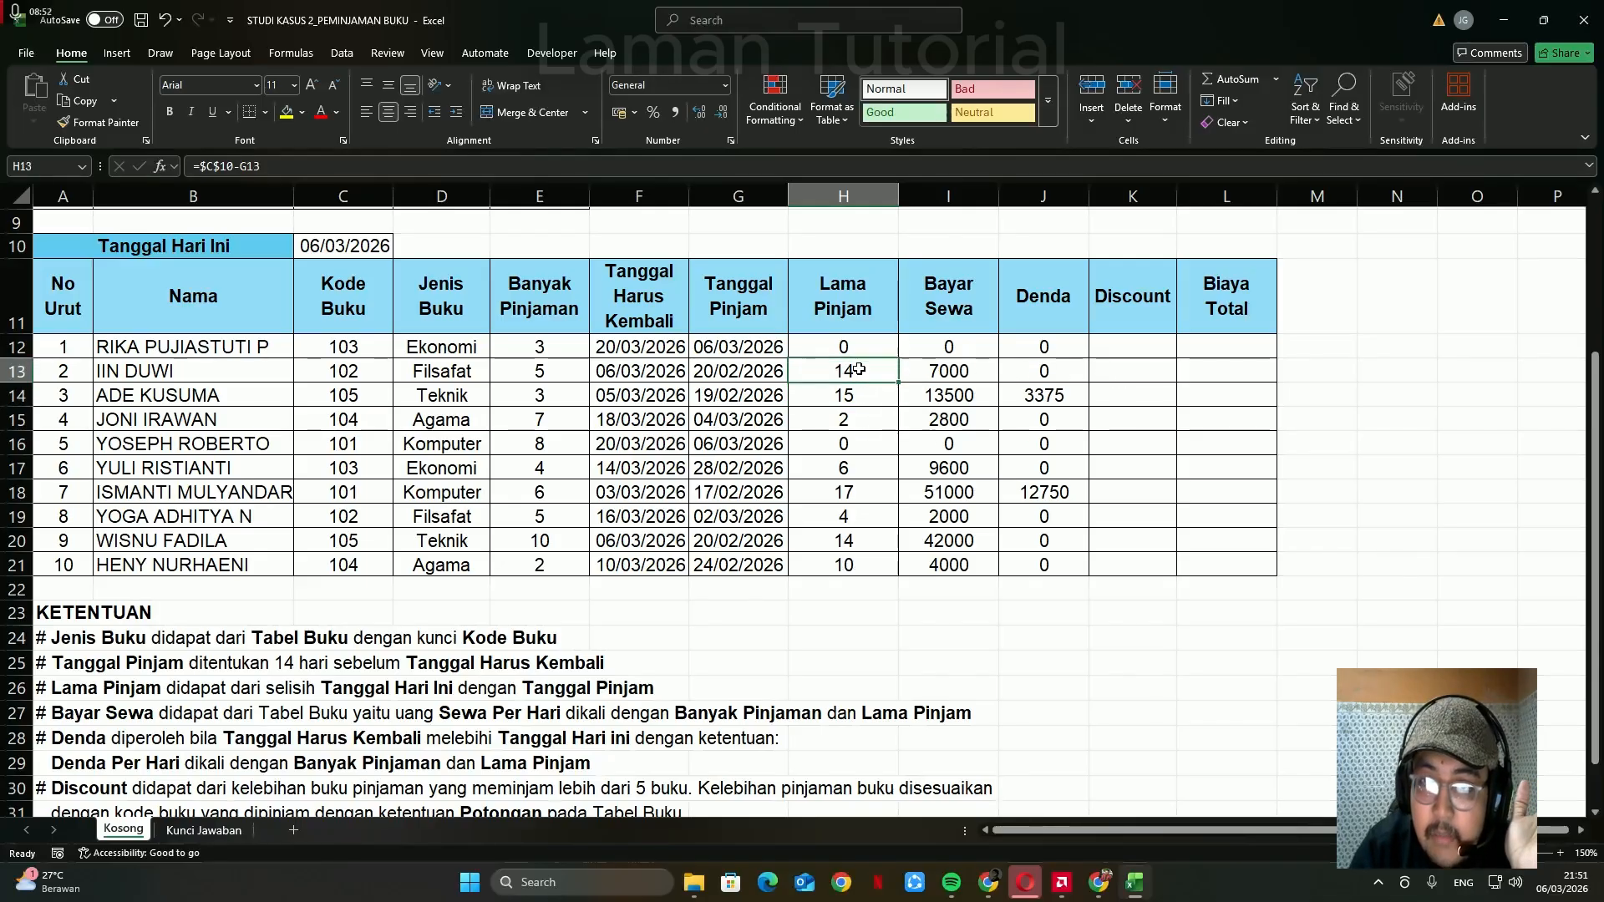
{"action": "scroll", "coordinate": [835, 393], "scroll_direction": "up", "scroll_amount": 2}
{"action": "left_click", "coordinate": [1036, 491]}
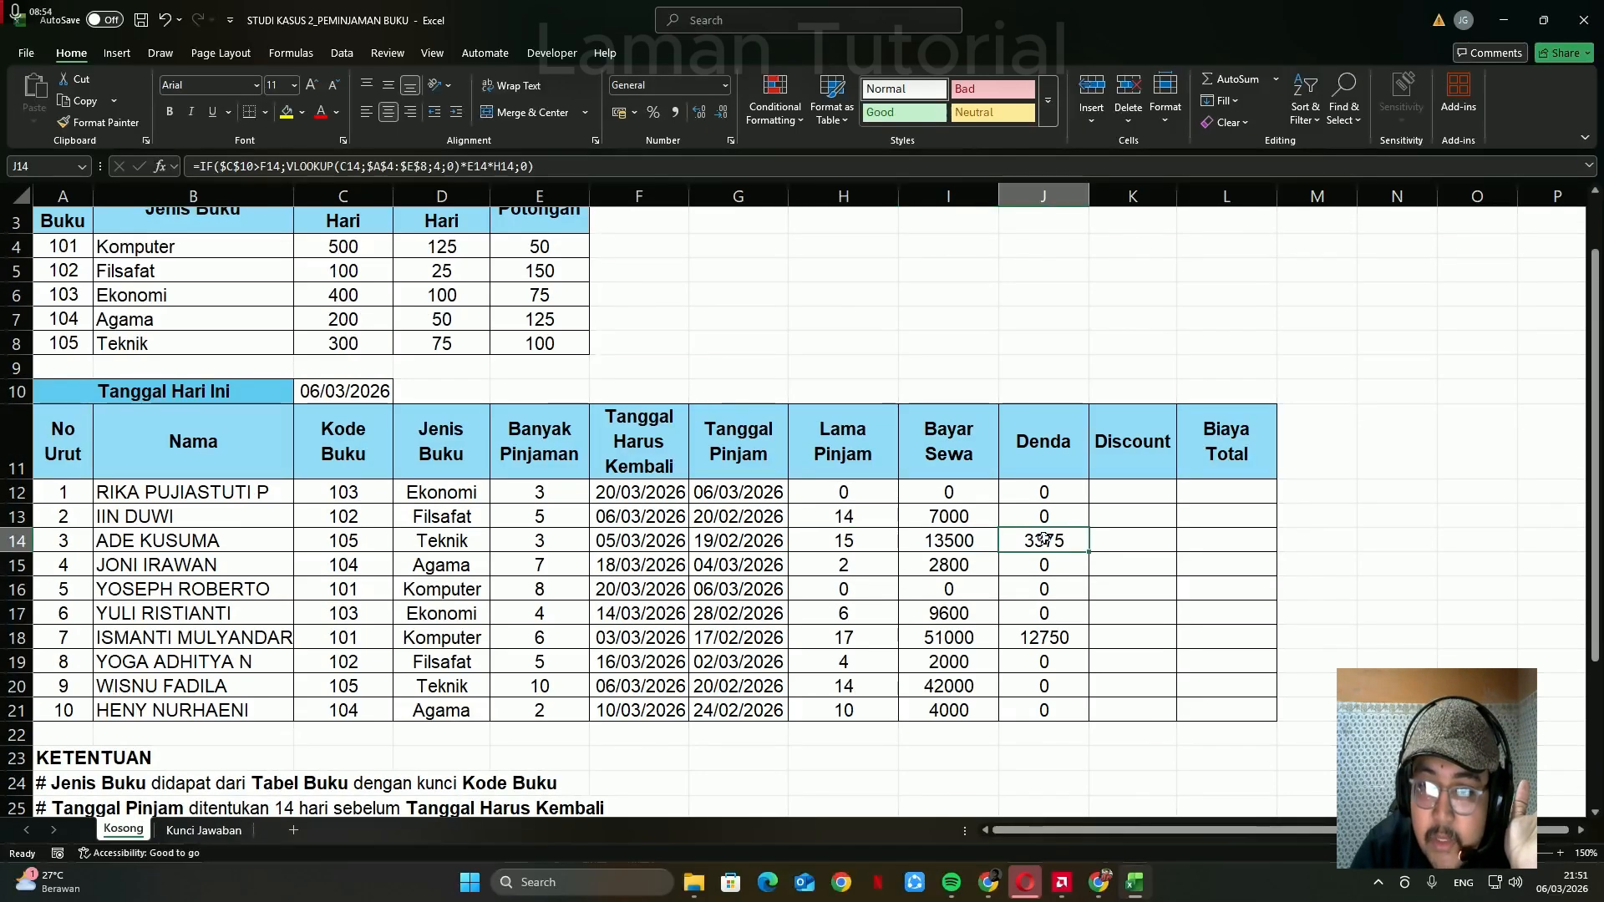
{"action": "left_click", "coordinate": [497, 166]}
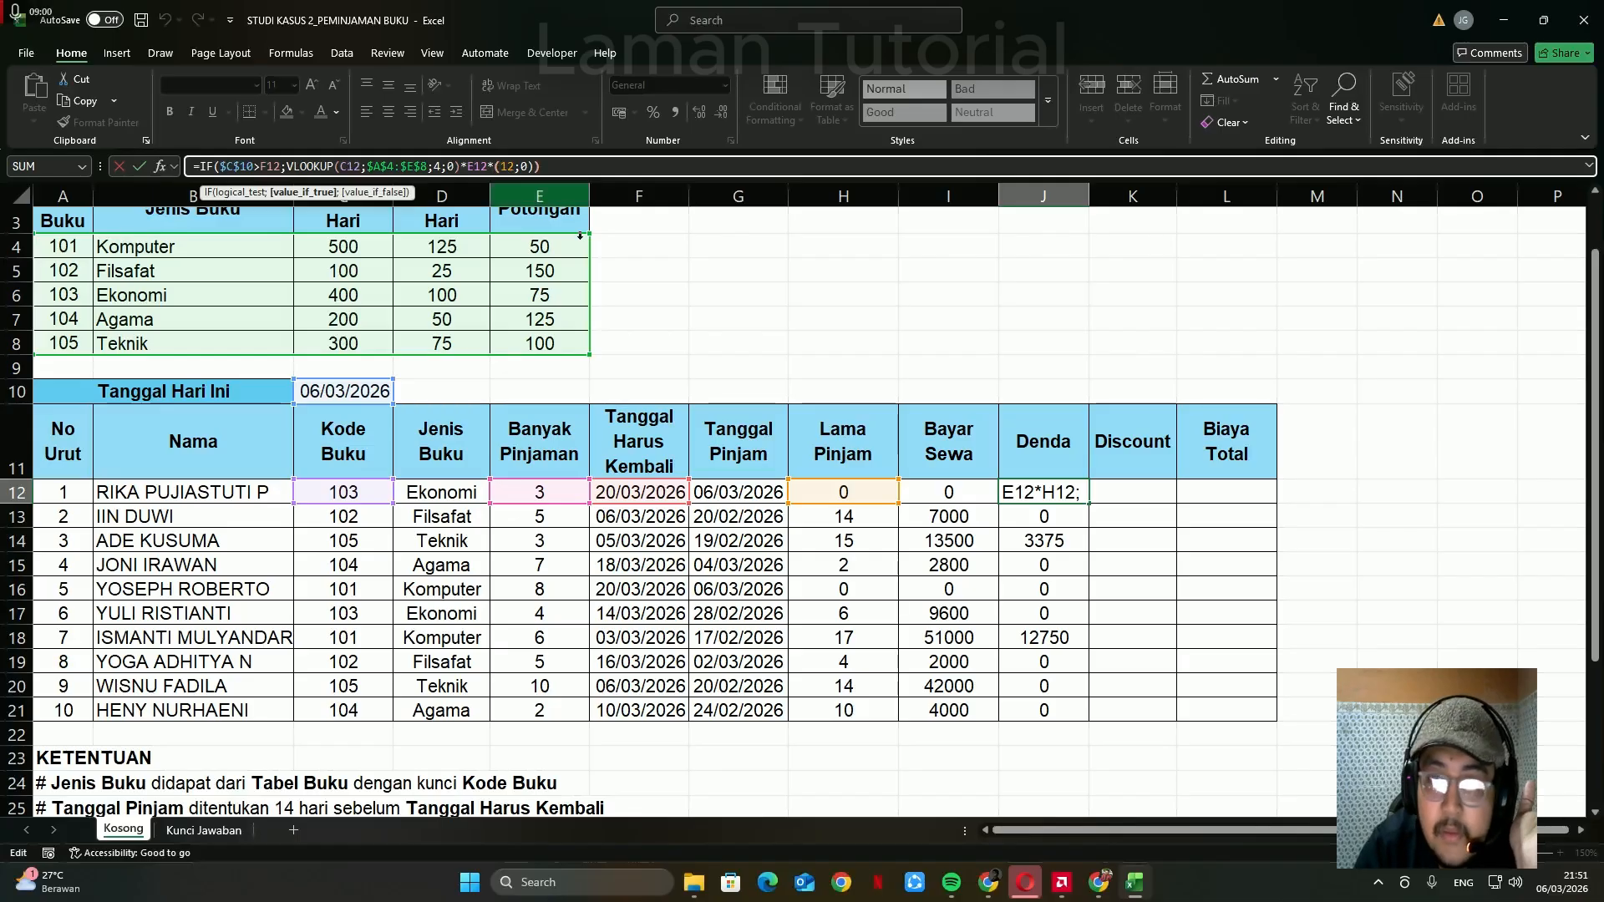
{"action": "type", "text": "("}
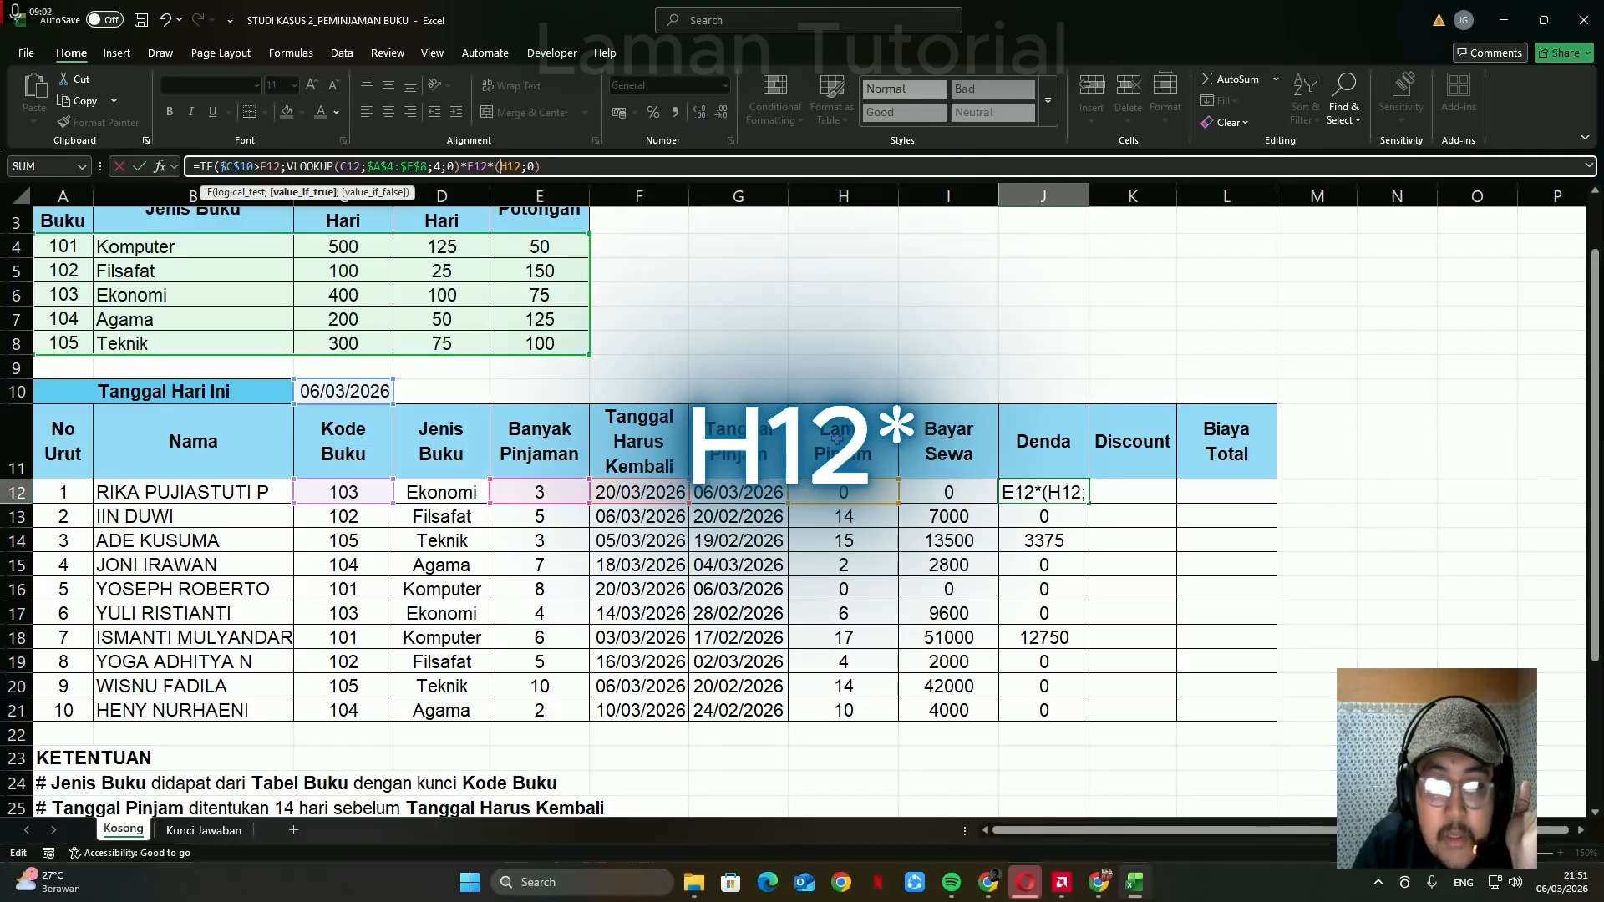
{"action": "left_click", "coordinate": [523, 169]}
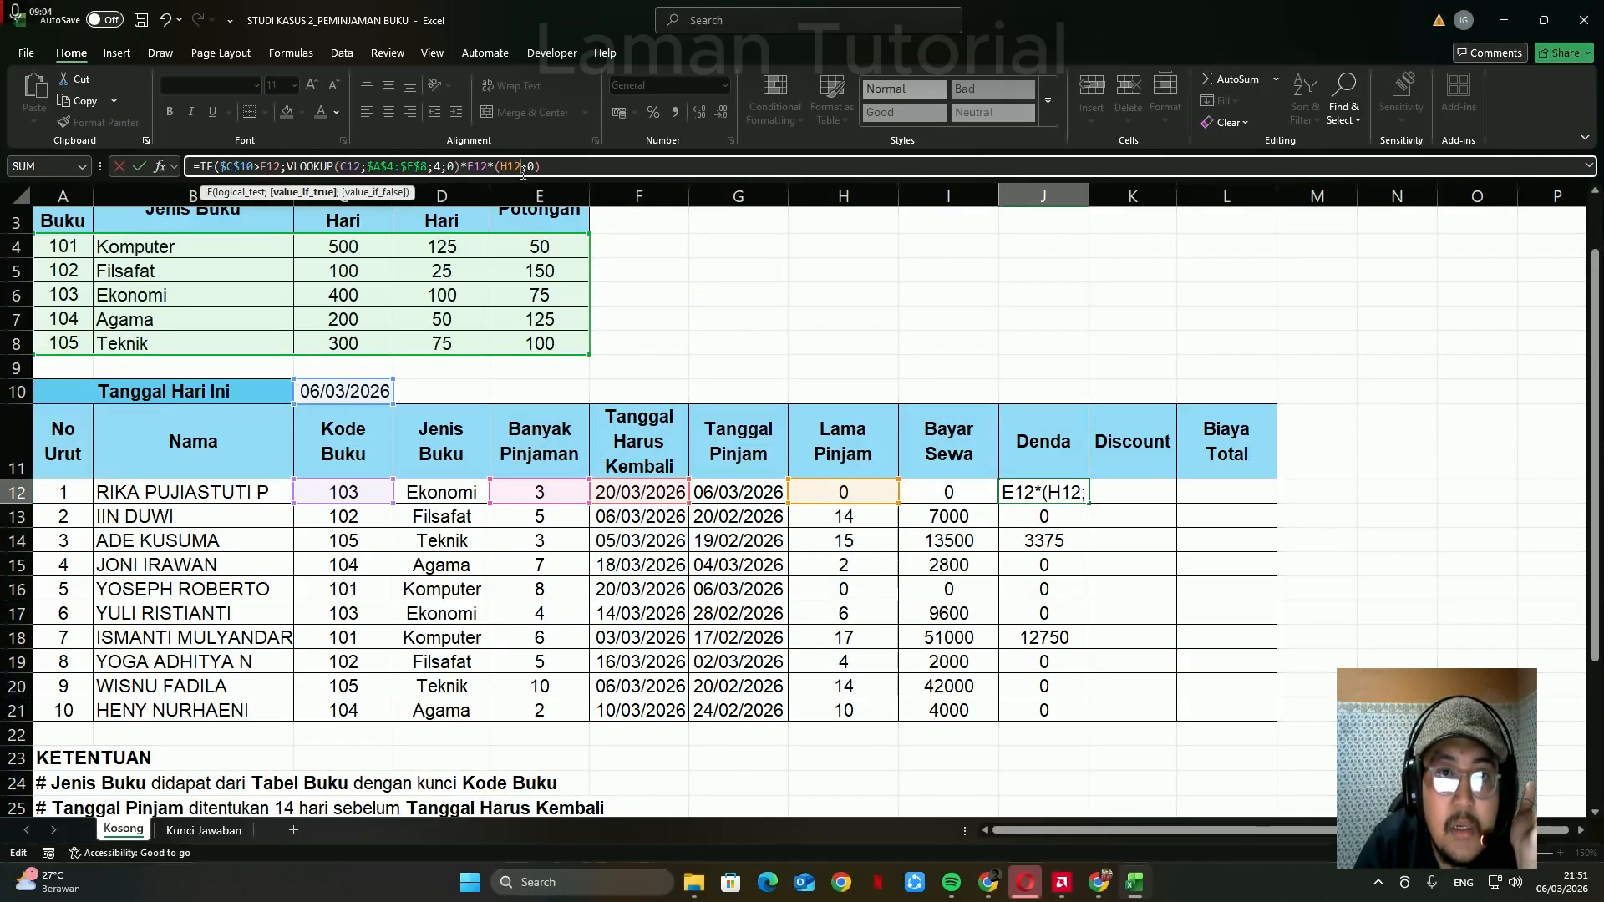
{"action": "type", "text": "-14"}
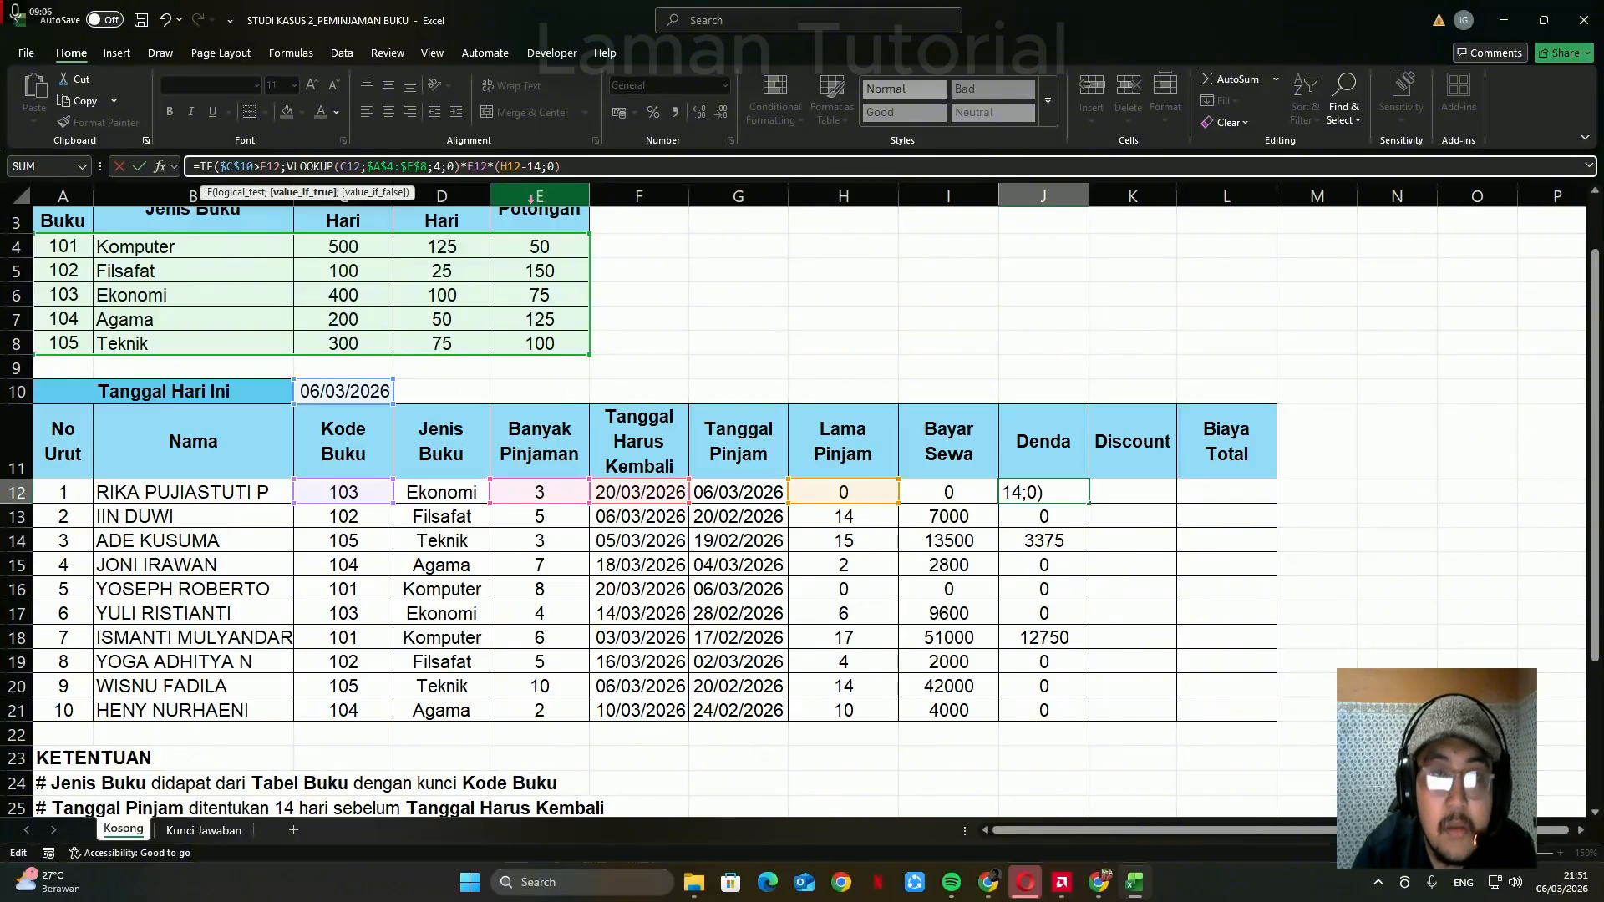
{"action": "key", "text": "Return"}
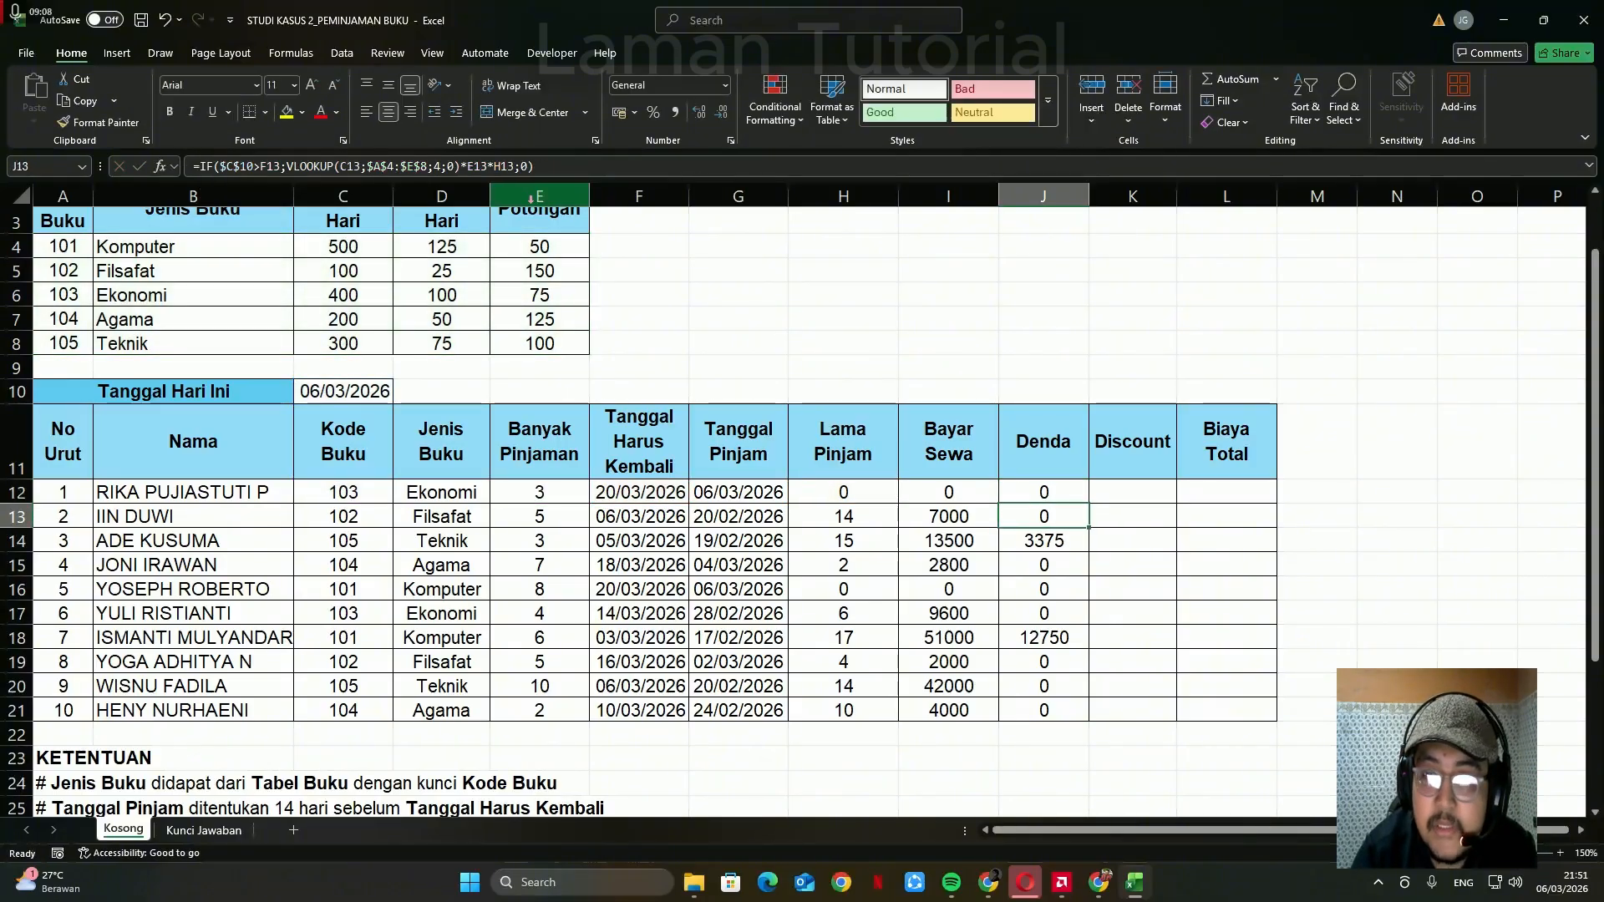
- Fill the corrected Denda formula with (H12-14) from J12 down through J21
{"action": "key", "text": "Up"}
{"action": "key", "text": "shift+Down"}
{"action": "key", "text": "shift+Down"}
{"action": "key", "text": "shift+Down"}
{"action": "key", "text": "shift+Down"}
{"action": "key", "text": "shift+Down"}
{"action": "key", "text": "shift+Down"}
{"action": "key", "text": "shift+Down"}
{"action": "key", "text": "shift+Down"}
{"action": "key", "text": "shift+Down"}
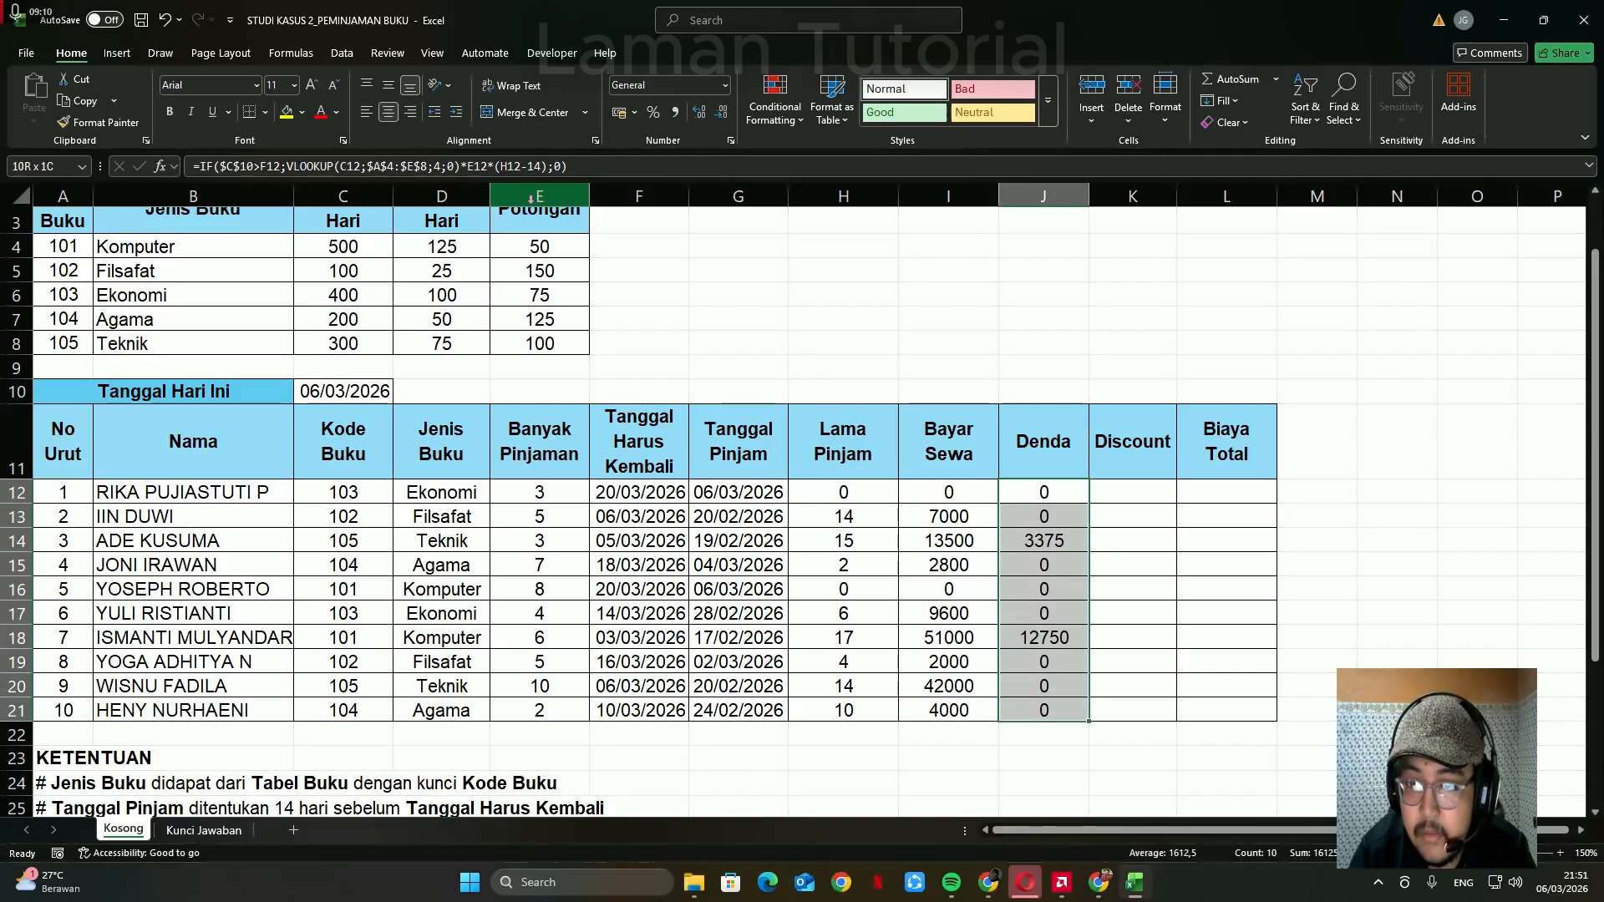
{"action": "key", "text": "ctrl+d"}
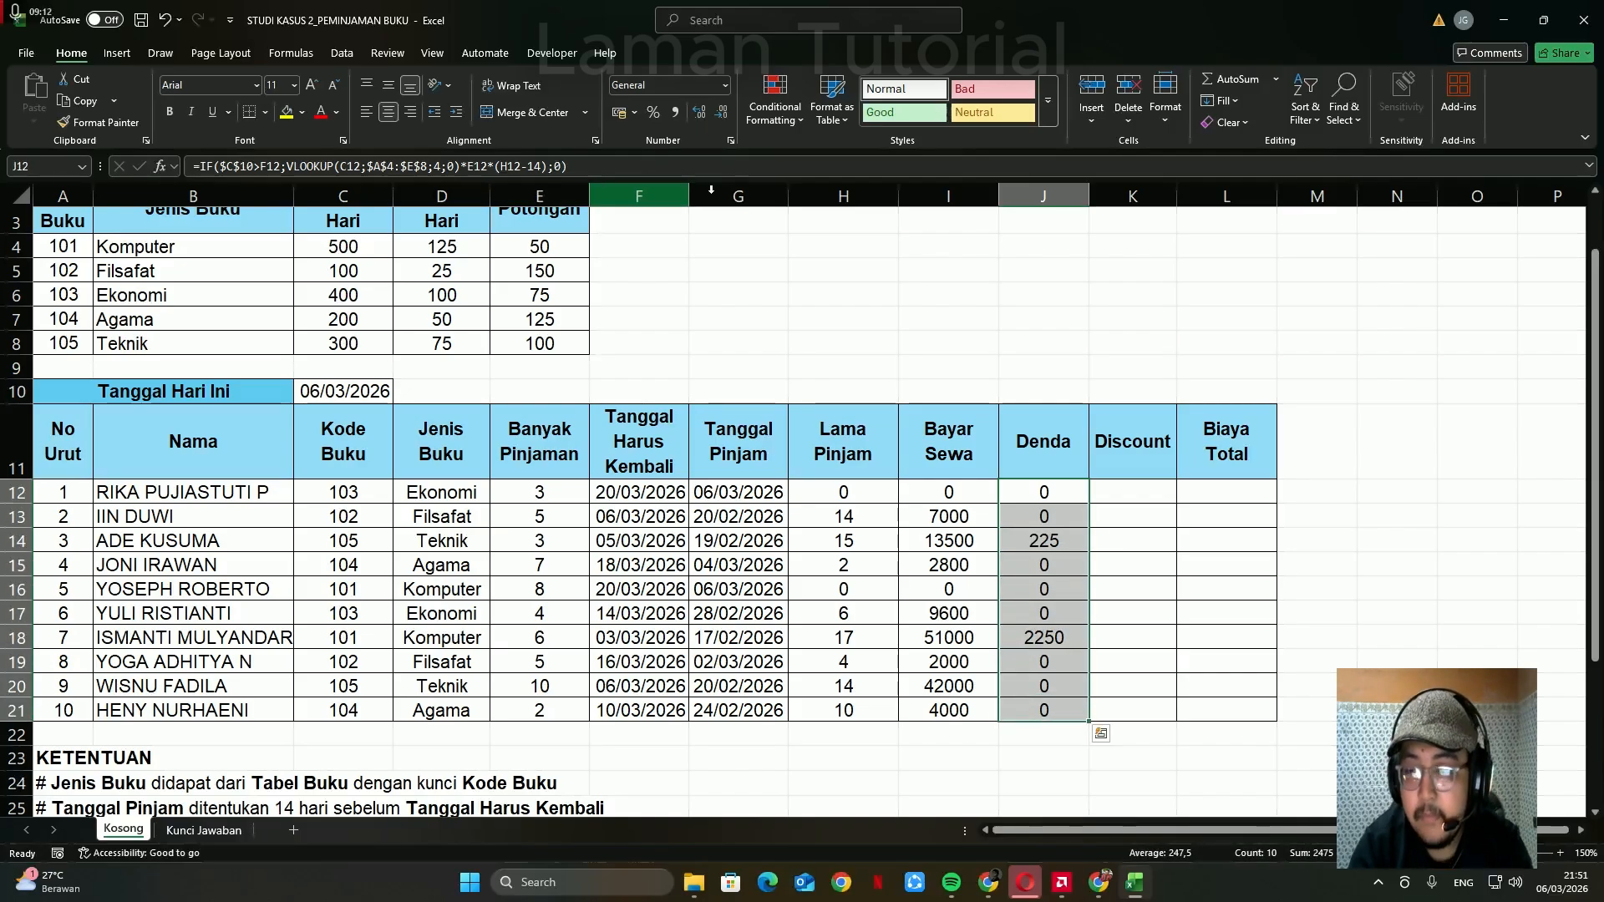
- Following the Discount rule, start an IF formula in K12 with the condition E12>5
{"action": "left_click", "coordinate": [1135, 493]}
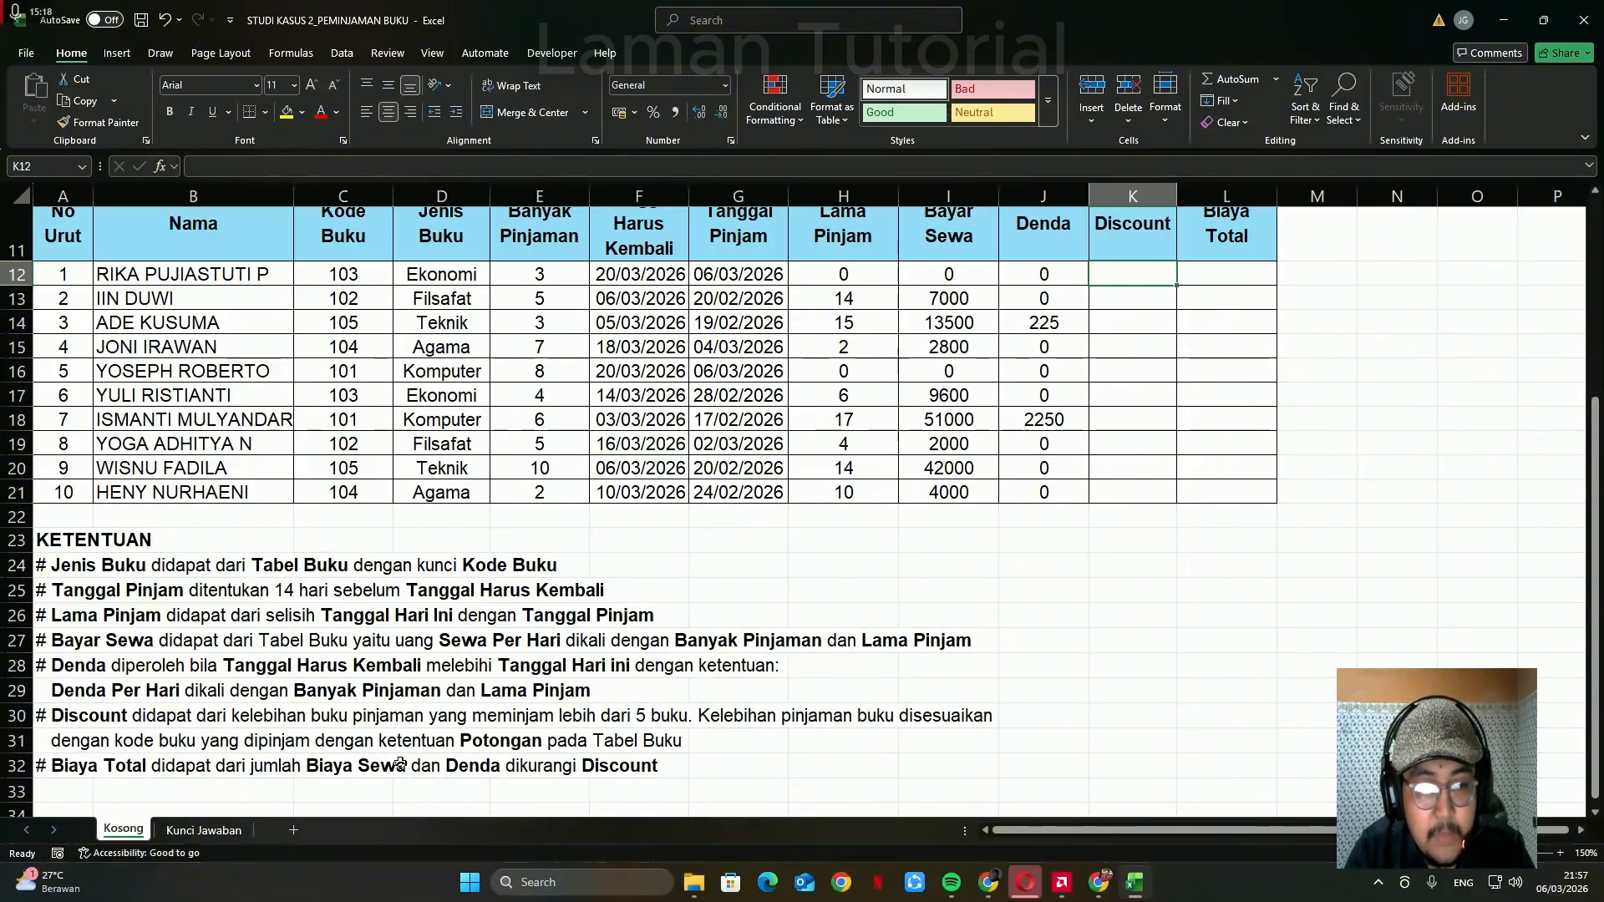
{"action": "scroll", "coordinate": [533, 664], "scroll_direction": "up", "scroll_amount": 4}
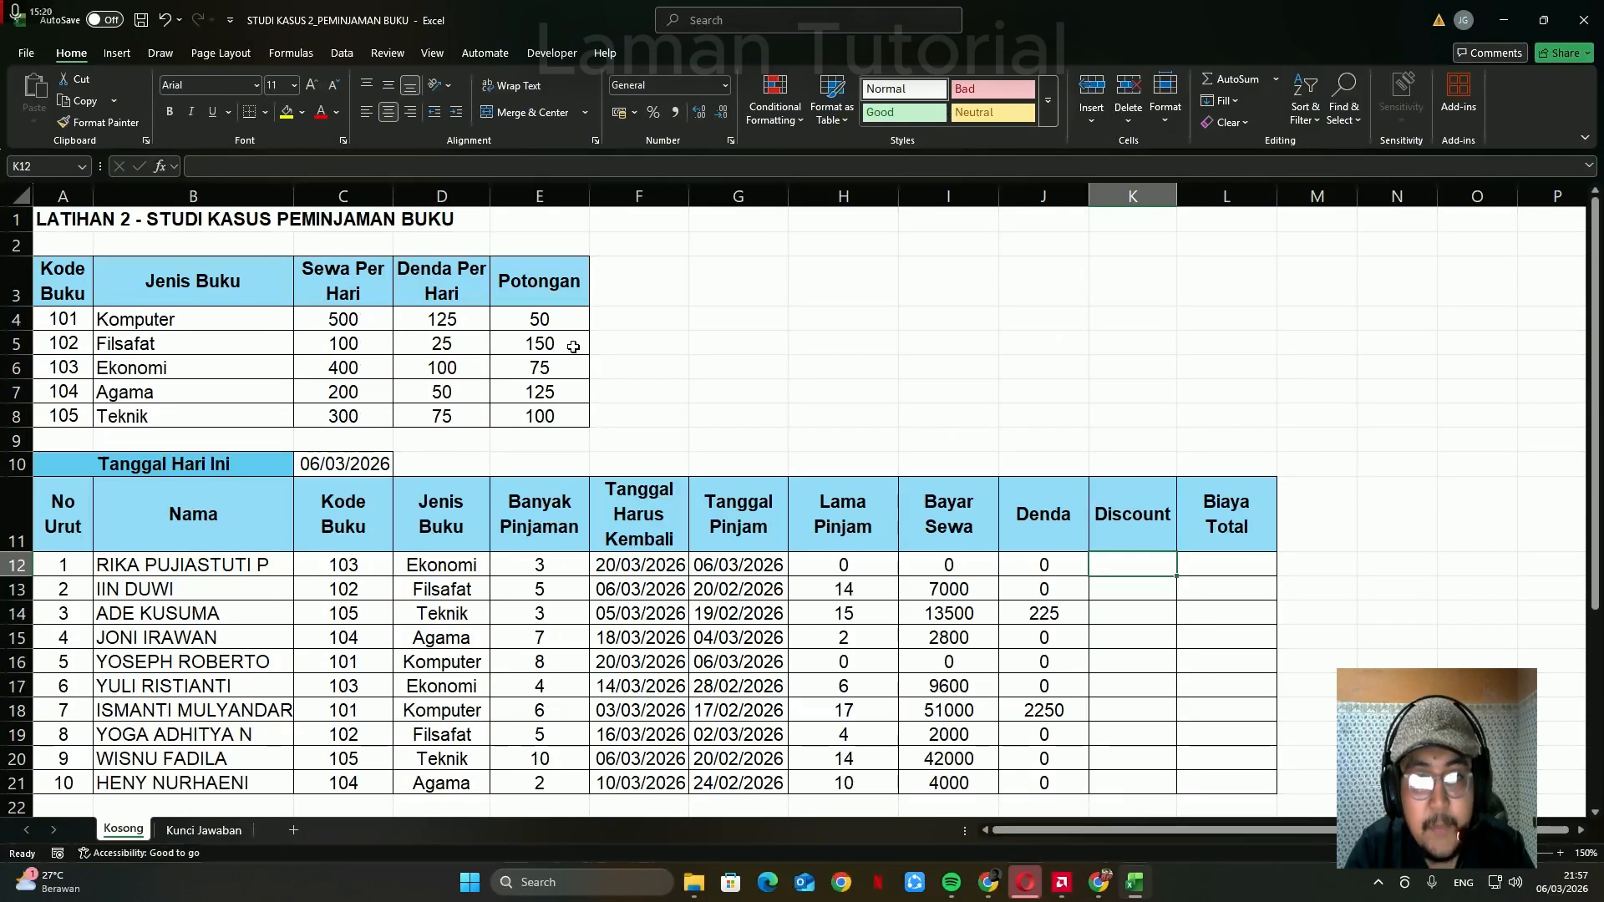
{"action": "left_click_drag", "start_coordinate": [534, 273], "coordinate": [540, 416]}
{"action": "left_click", "coordinate": [1111, 570]}
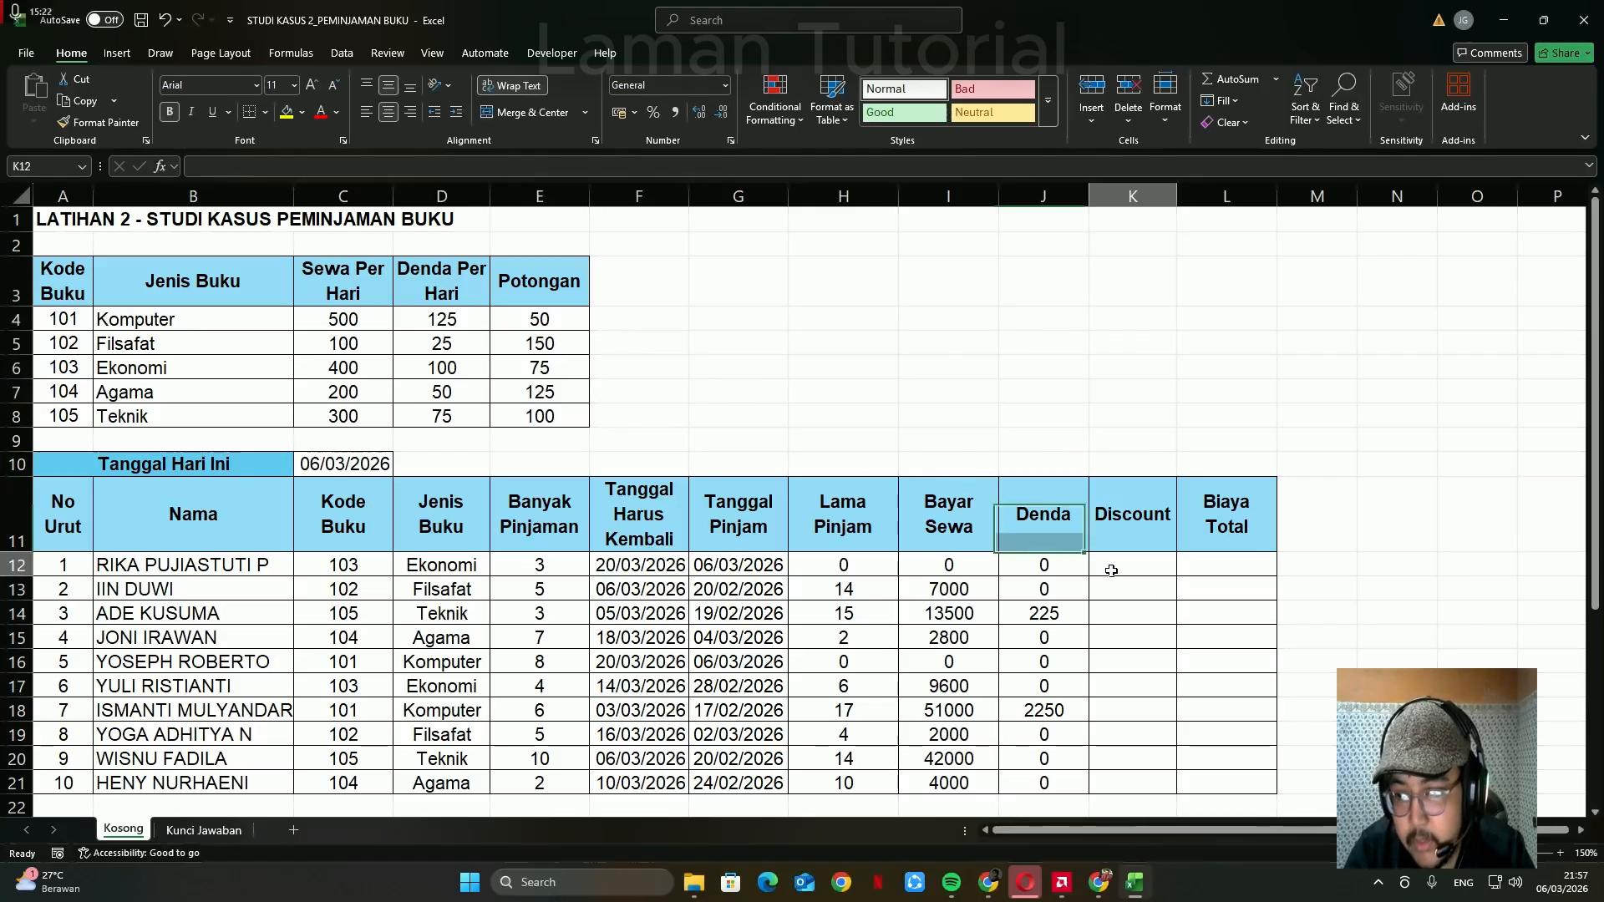
{"action": "type", "text": "=IF("}
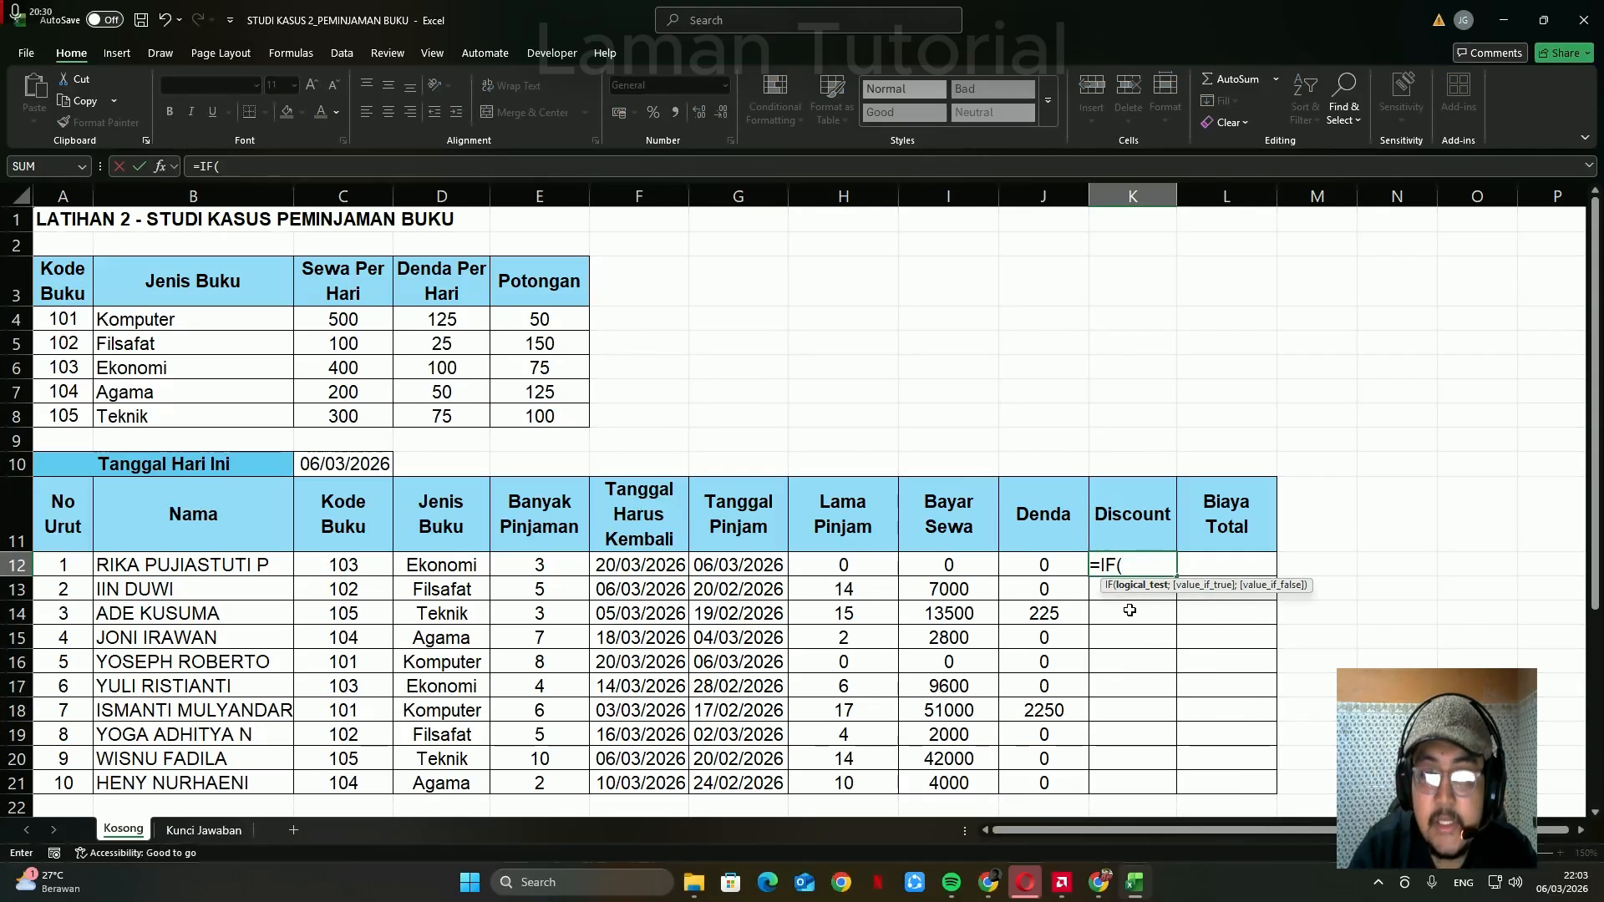
{"action": "left_click", "coordinate": [564, 566]}
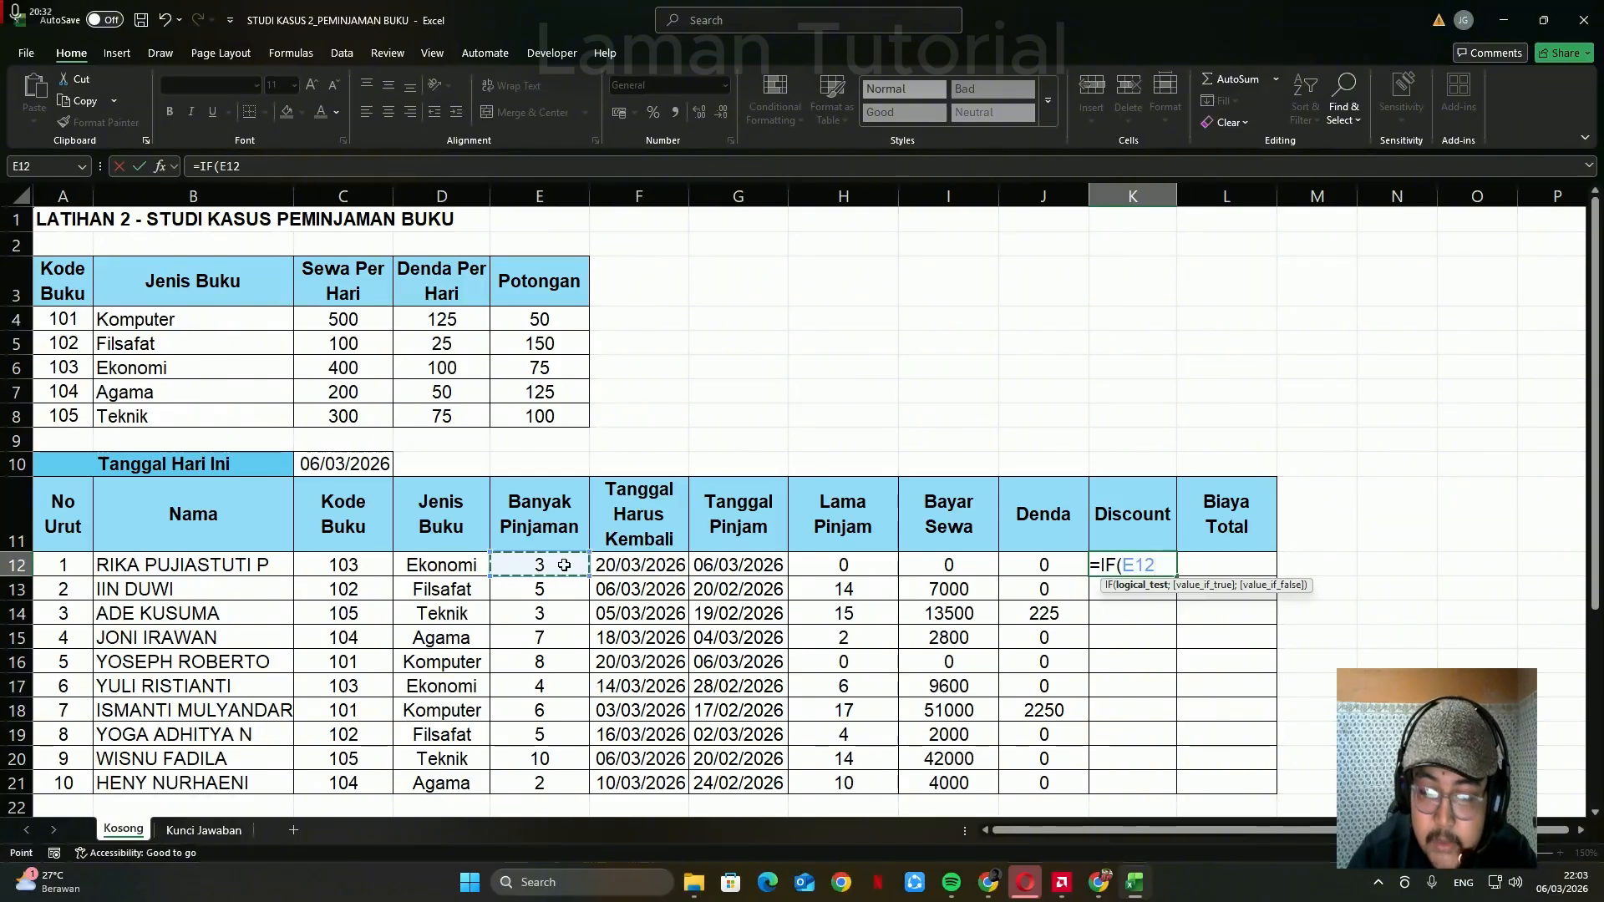
{"action": "type", "text": ">5;"}
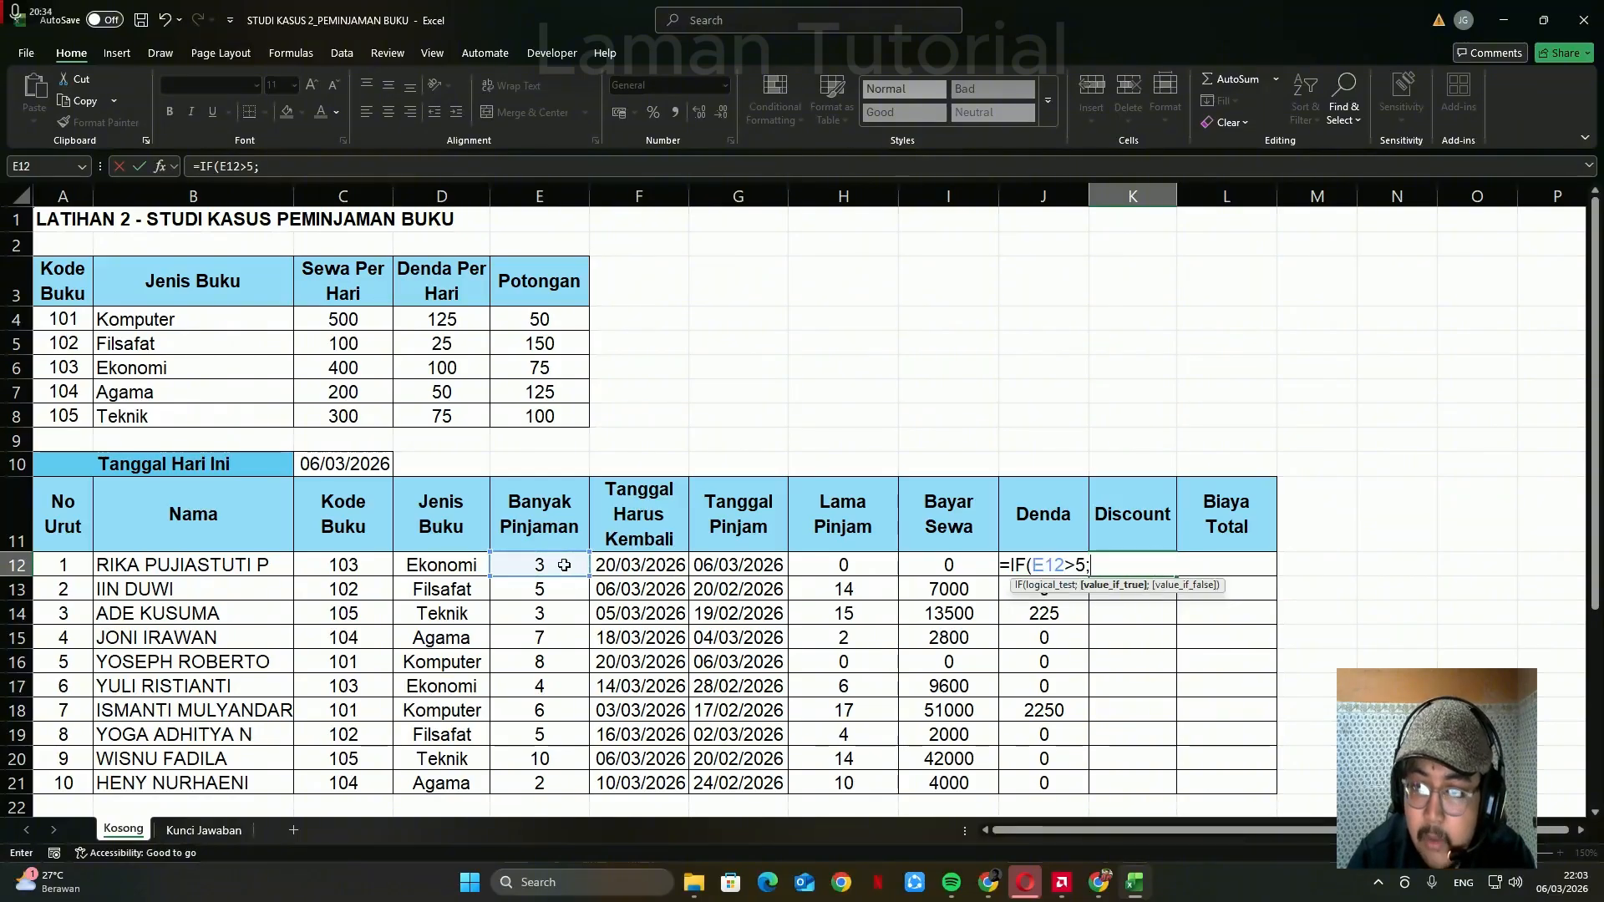
- Continue the Discount IF formula in K12 with the bracketed excess-loan expression (E12-5) as its value if true
{"action": "left_click", "coordinate": [528, 563]}
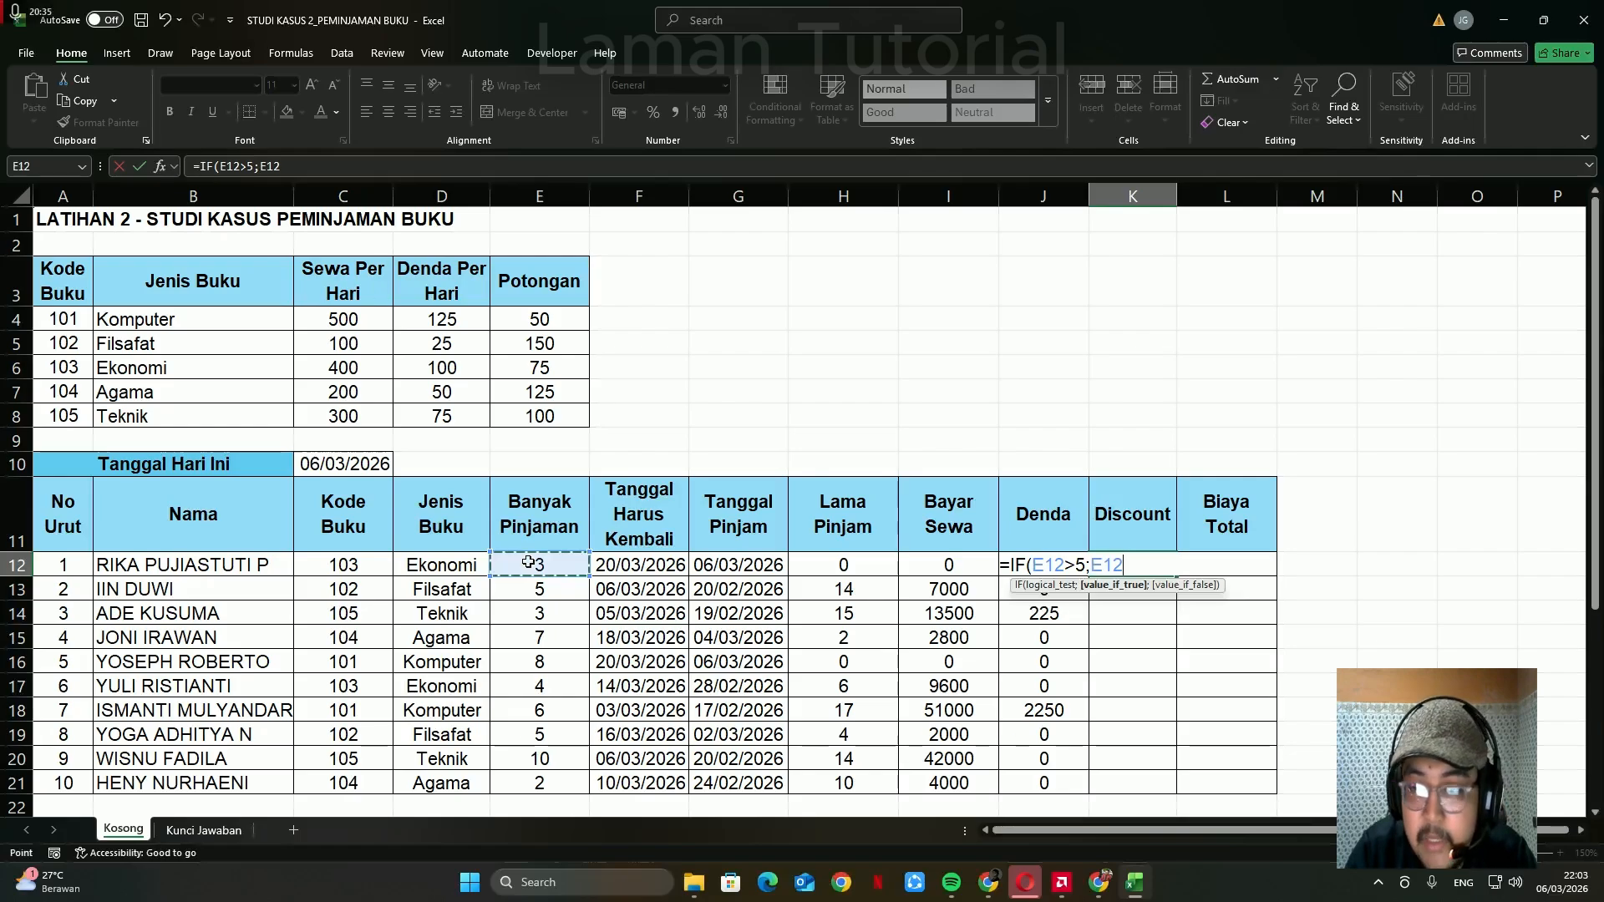
{"action": "type", "text": "-"}
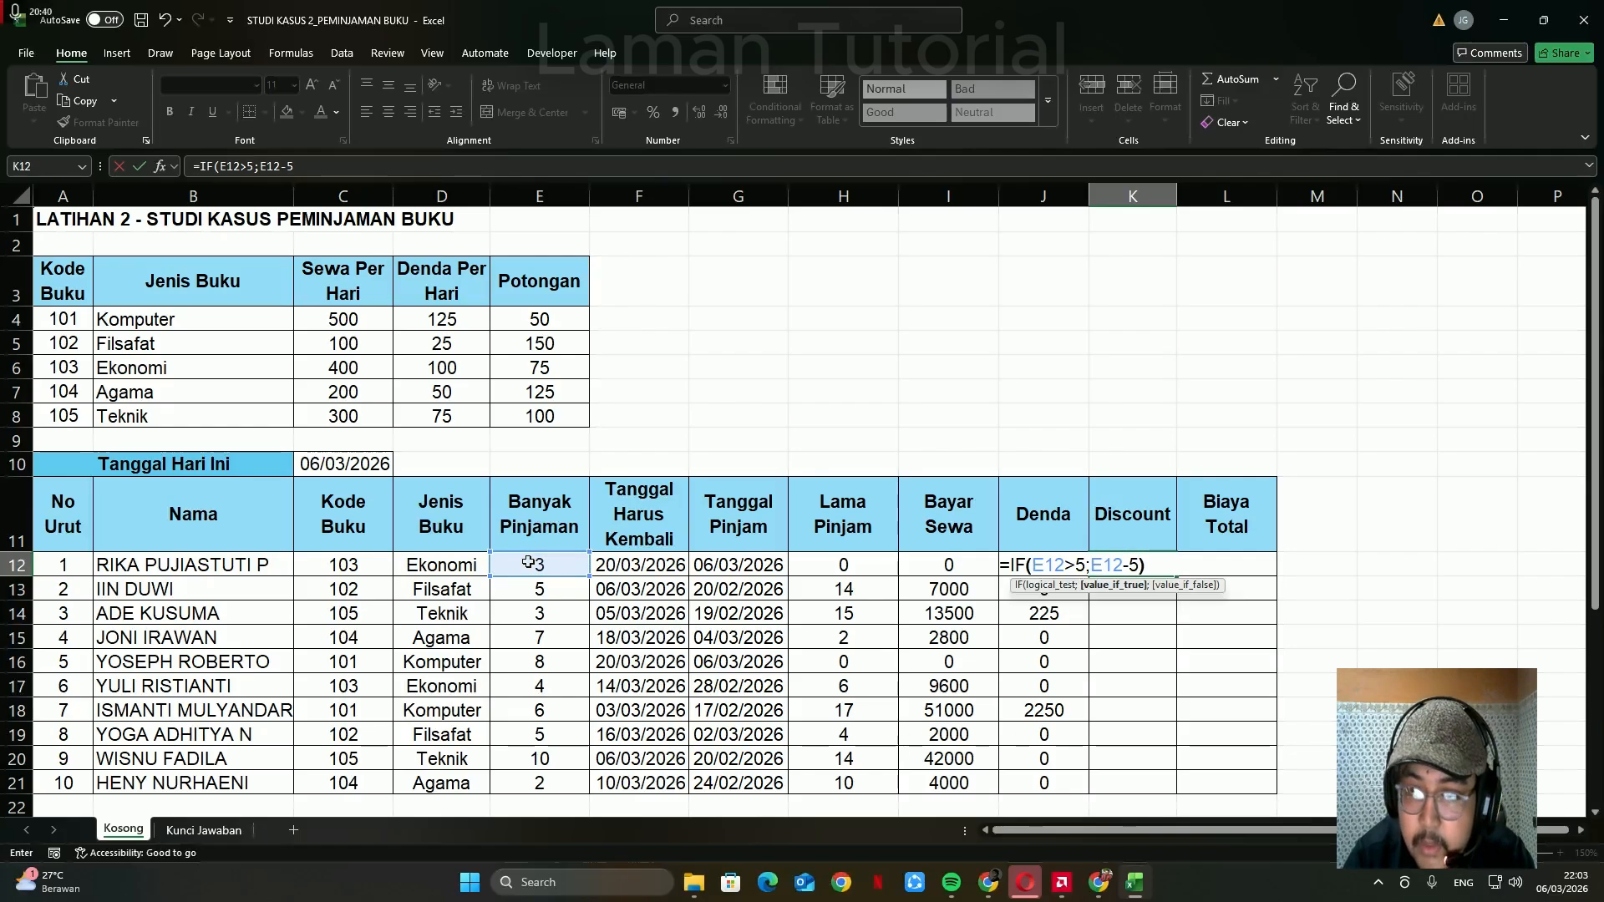
{"action": "type", "text": "5)"}
{"action": "left_click", "coordinate": [1090, 564]}
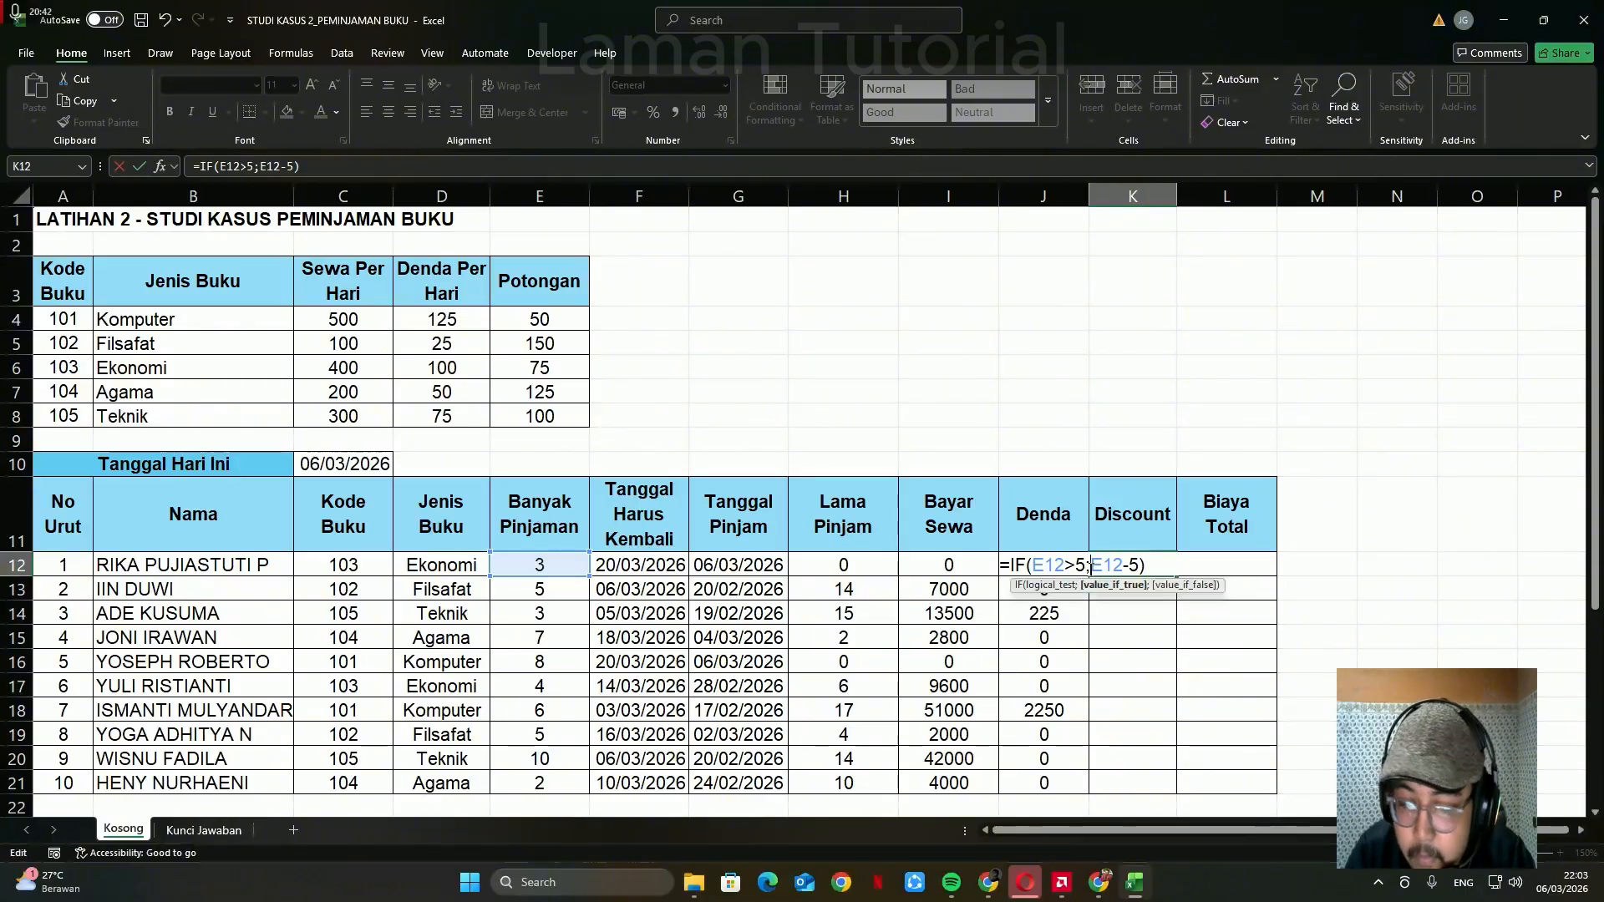
{"action": "type", "text": "(E12-5)"}
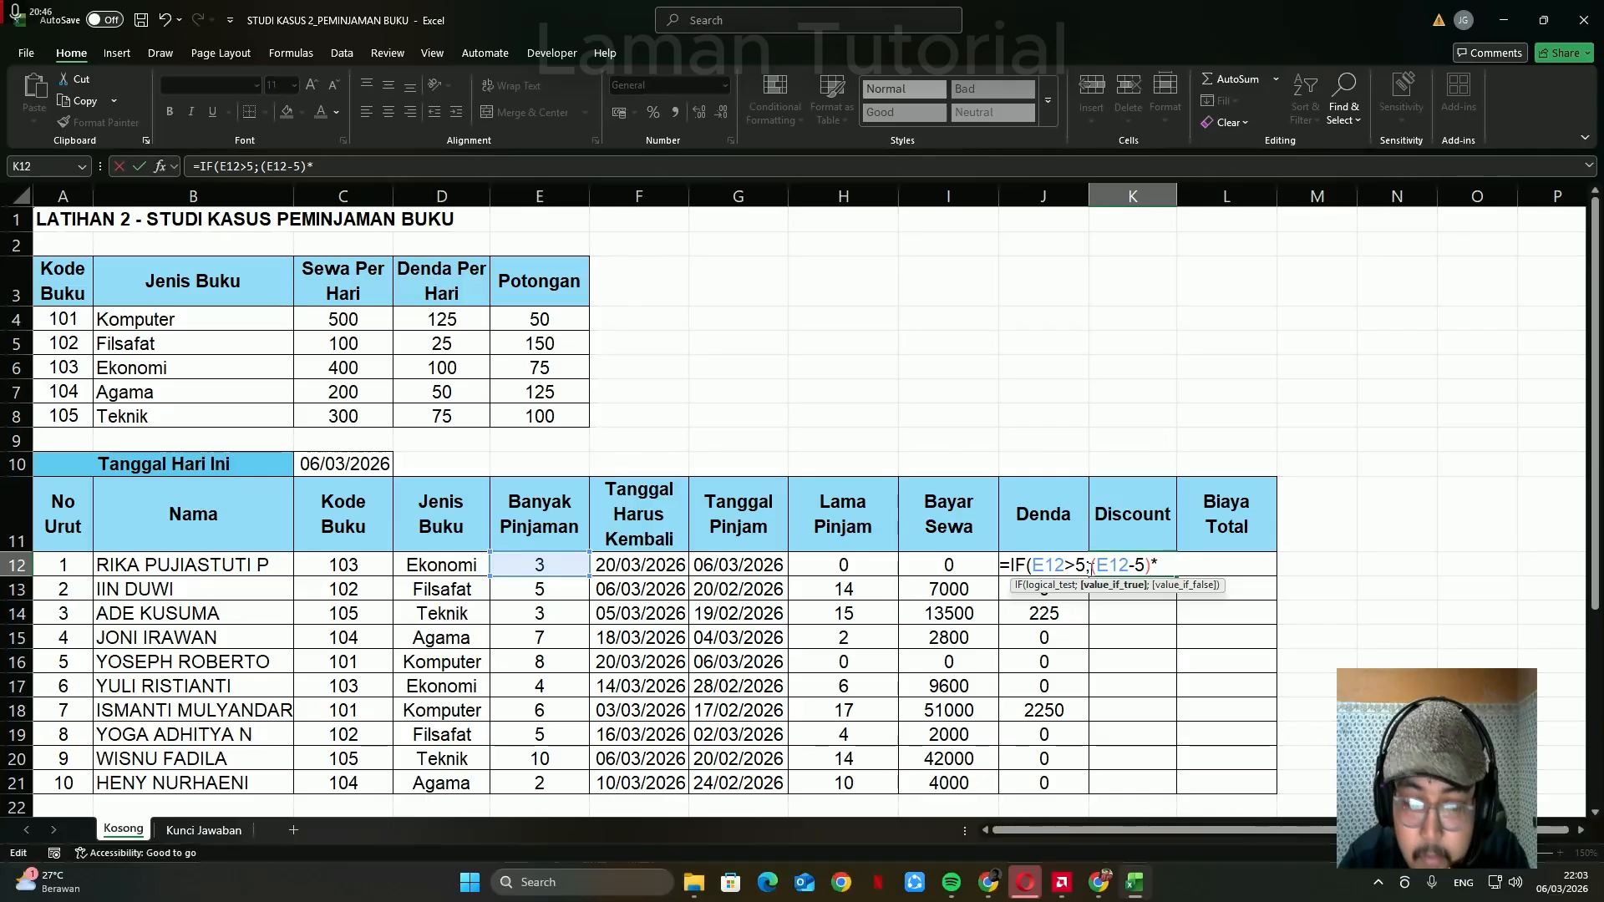
- Multiply (E12-5) by VLOOKUP(C12;$A$4:$E$8;5;0) and complete the K12 Discount formula with 0 as the value if false
{"action": "type", "text": "*VLOOKU"}
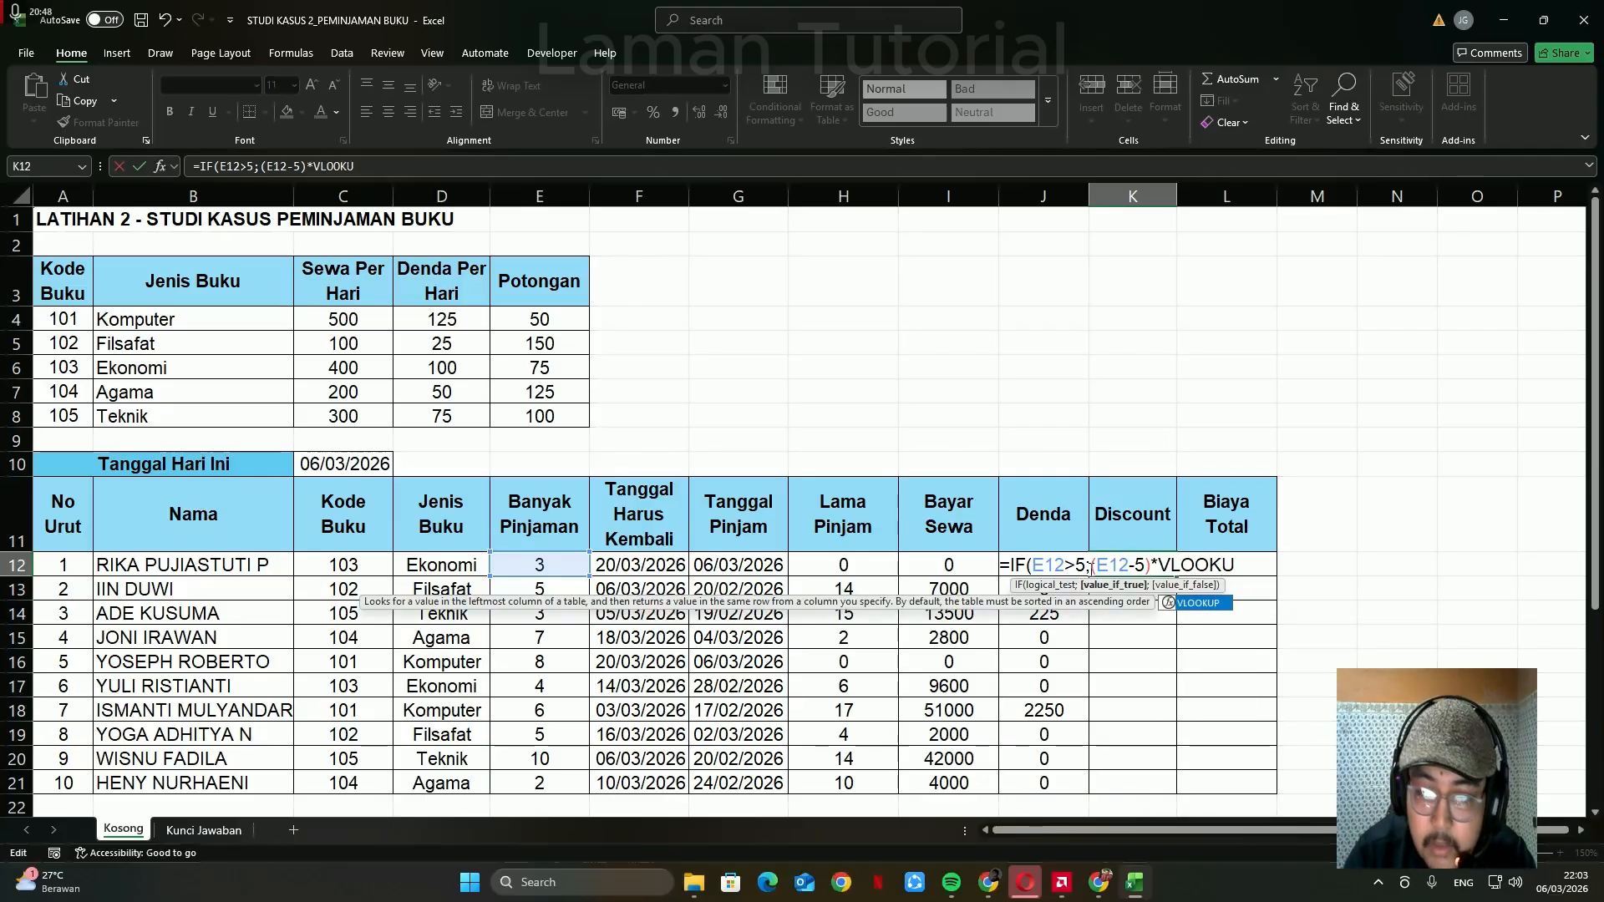
{"action": "type", "text": "P("}
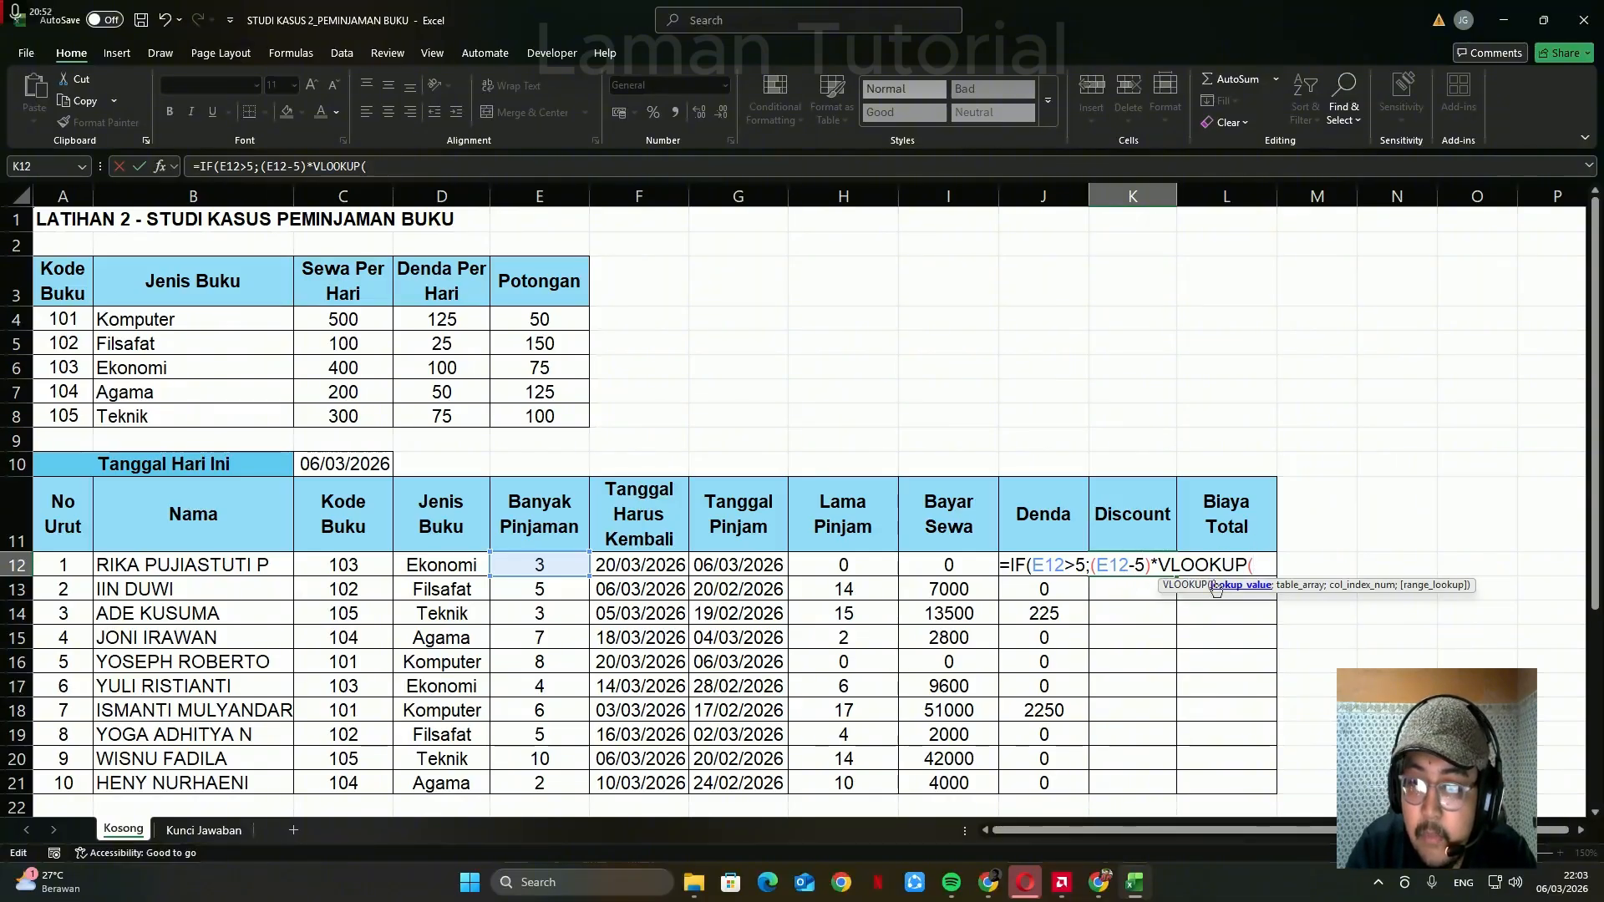
{"action": "left_click", "coordinate": [319, 565]}
{"action": "type", "text": ";"}
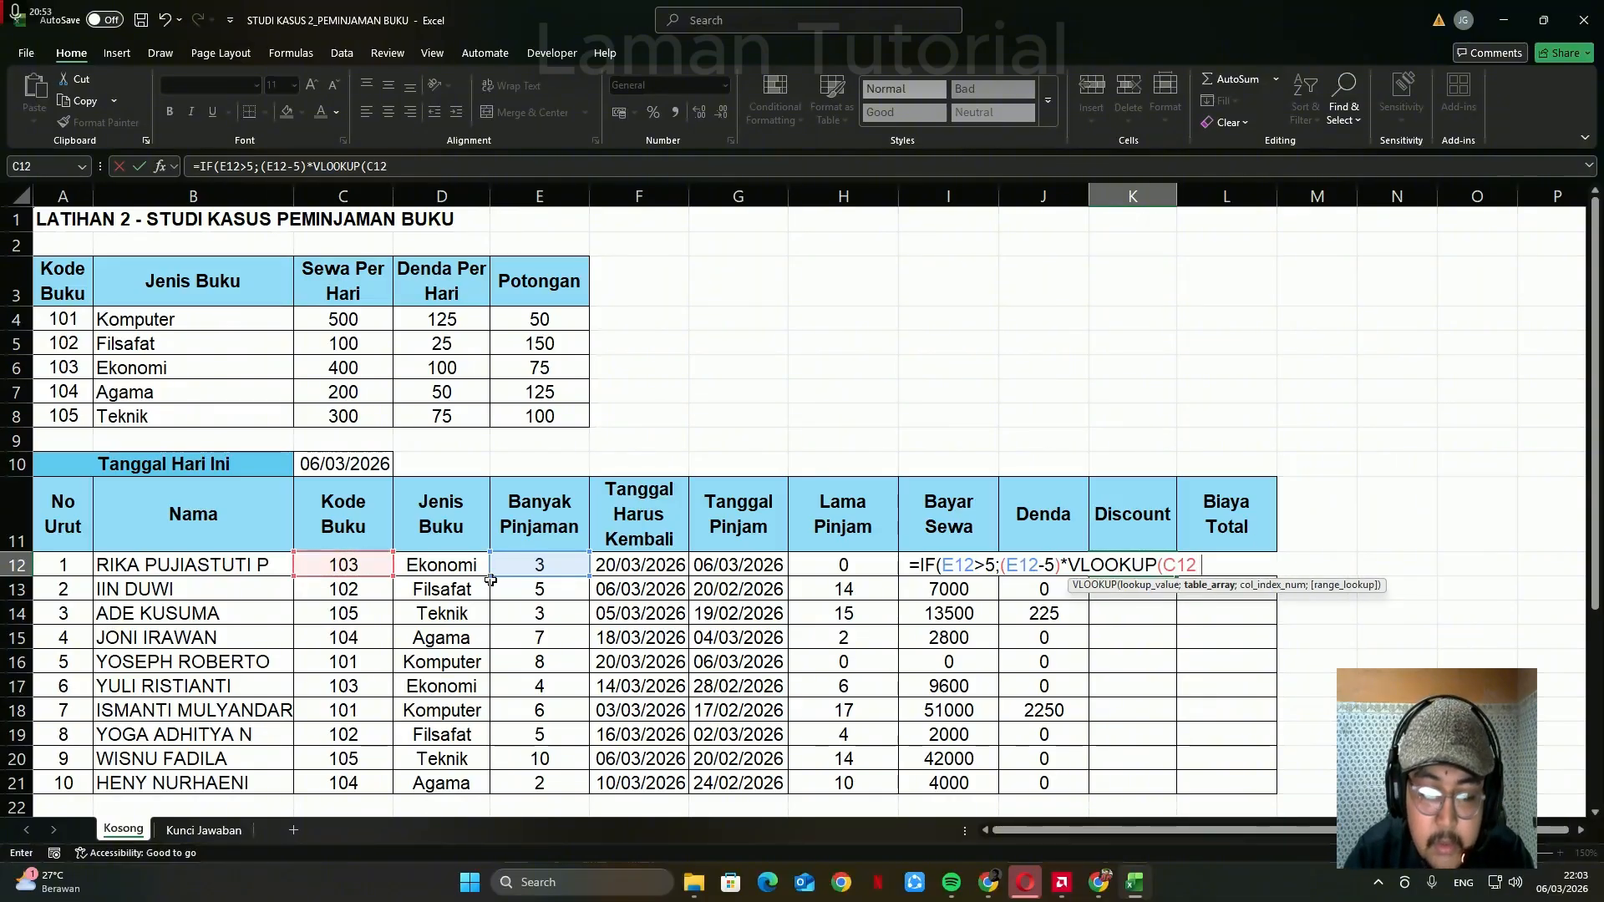
{"action": "left_click_drag", "start_coordinate": [63, 320], "coordinate": [513, 421]}
{"action": "key", "text": "F4"}
{"action": "type", "text": ";"}
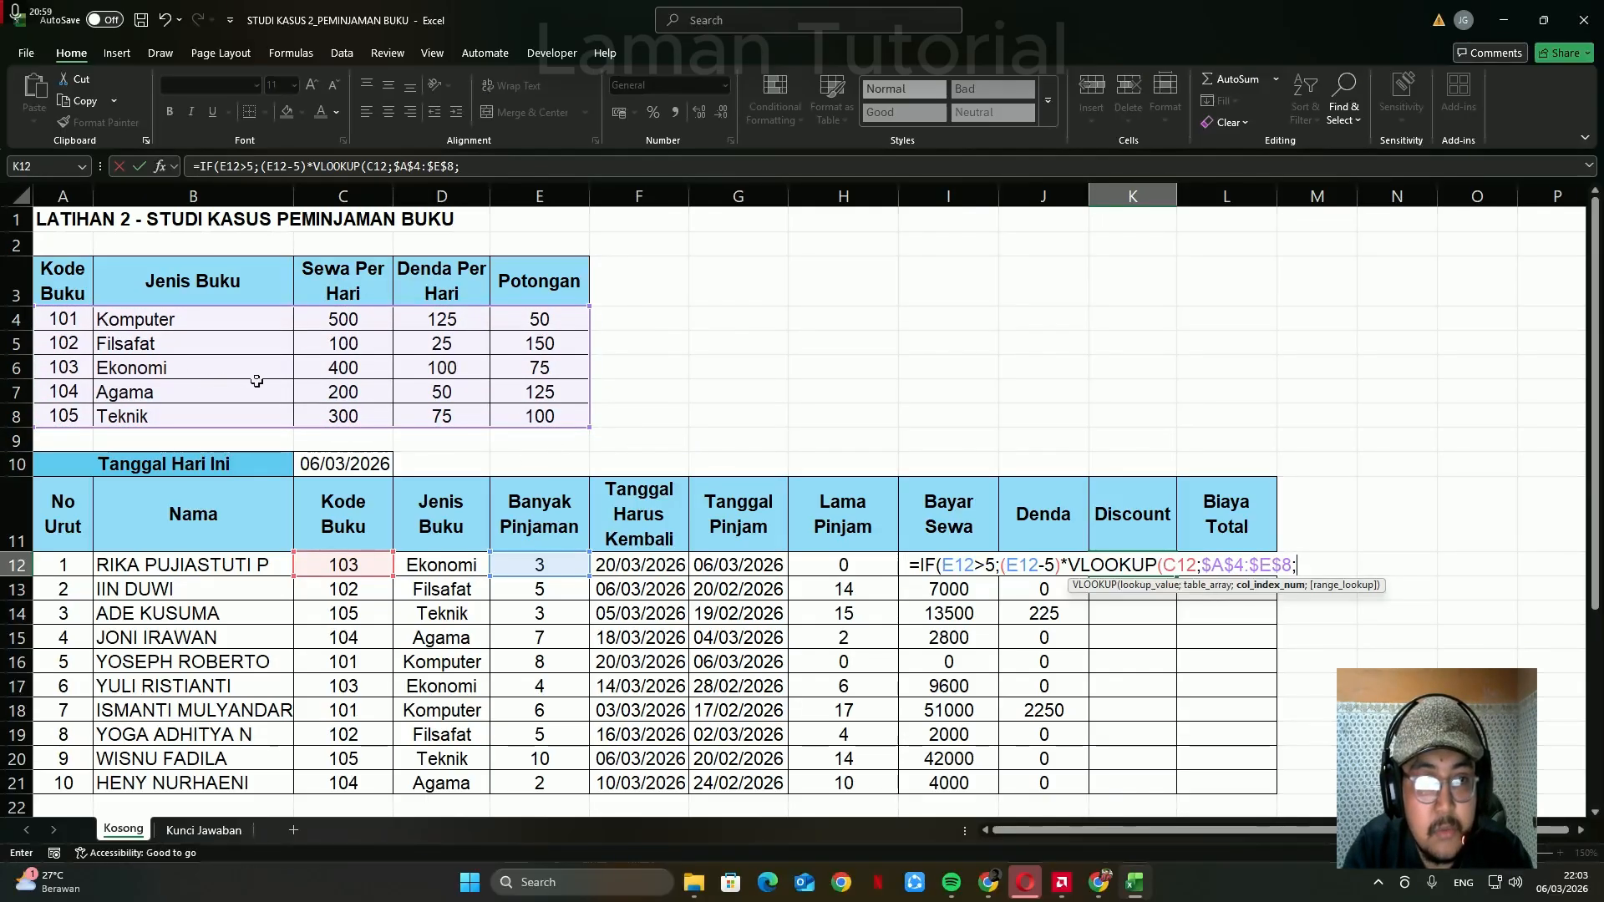
{"action": "type", "text": "5;"}
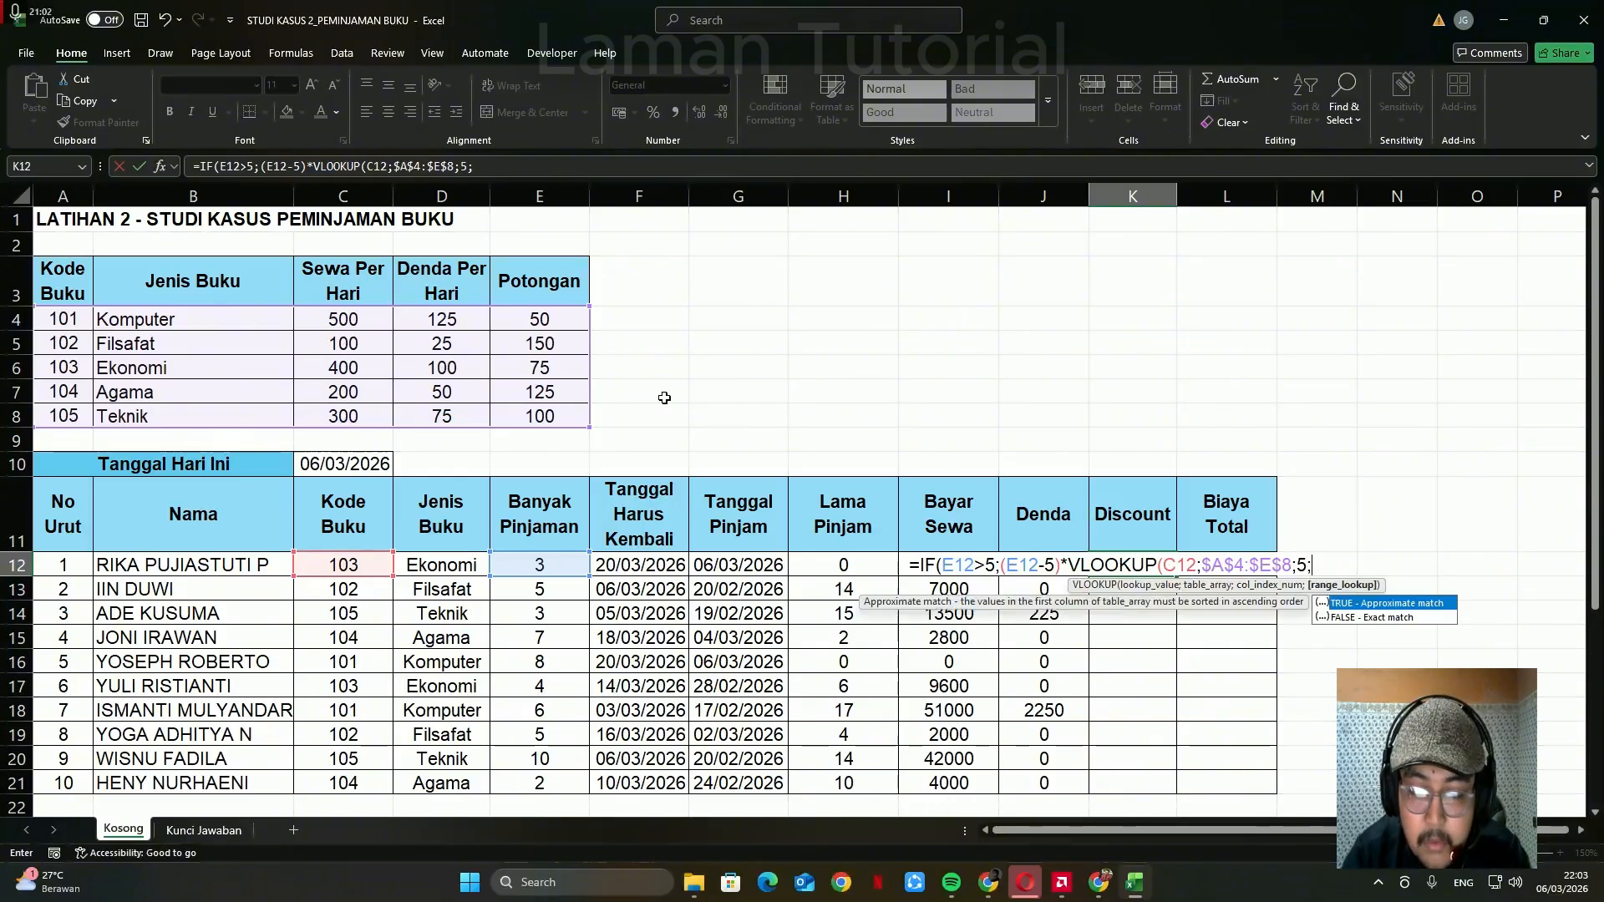
{"action": "type", "text": "0);"}
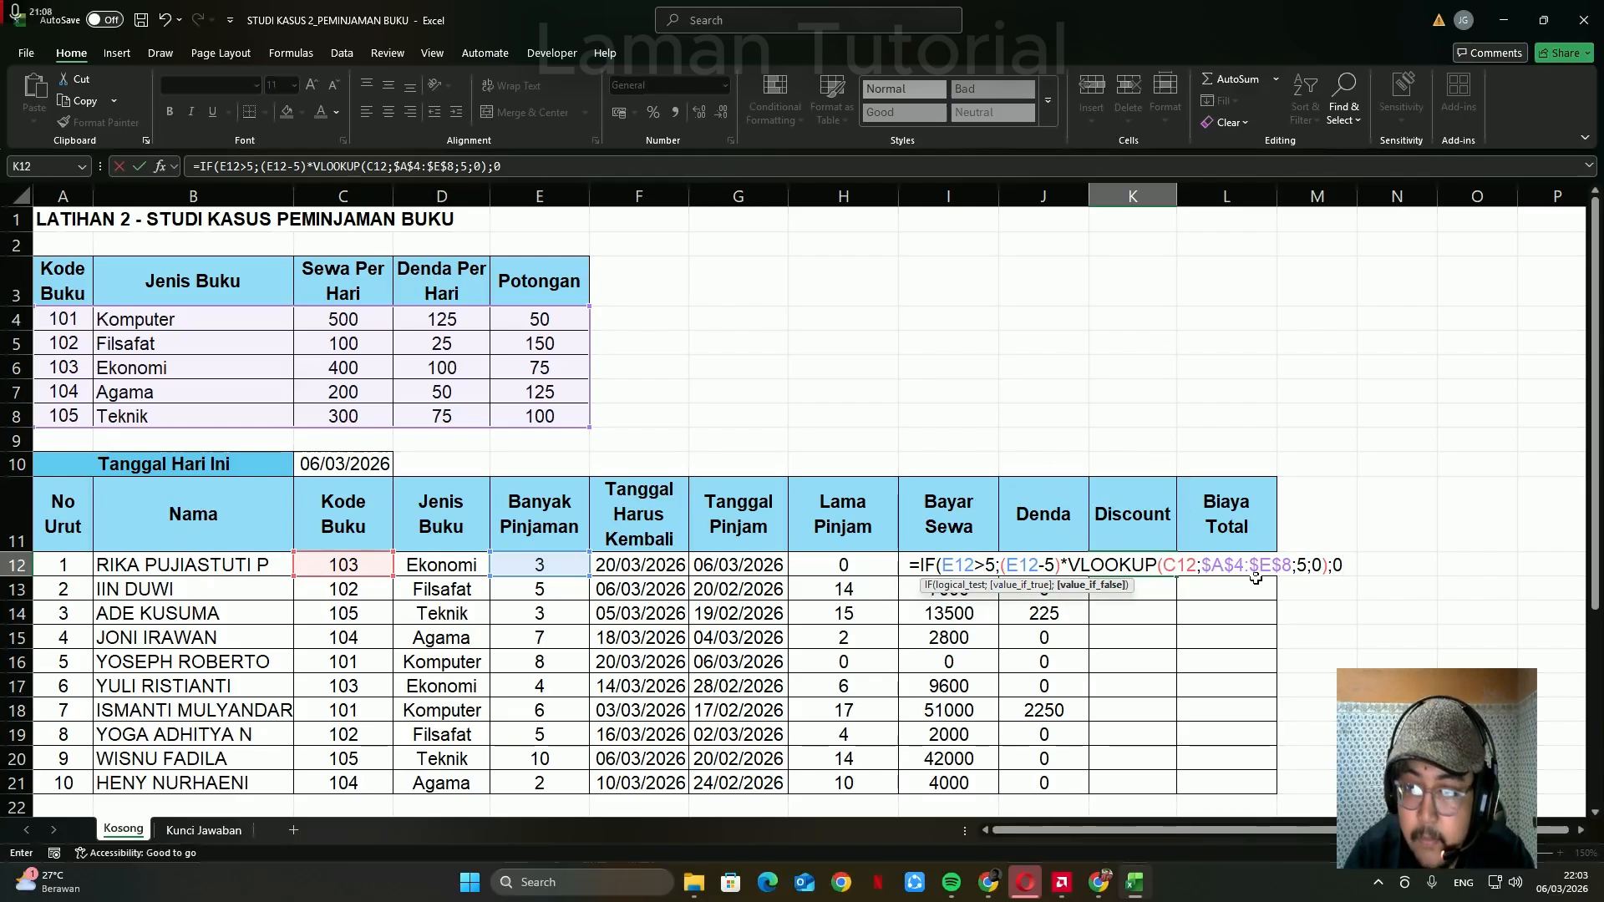
{"action": "type", "text": "0)"}
{"action": "key", "text": "Return"}
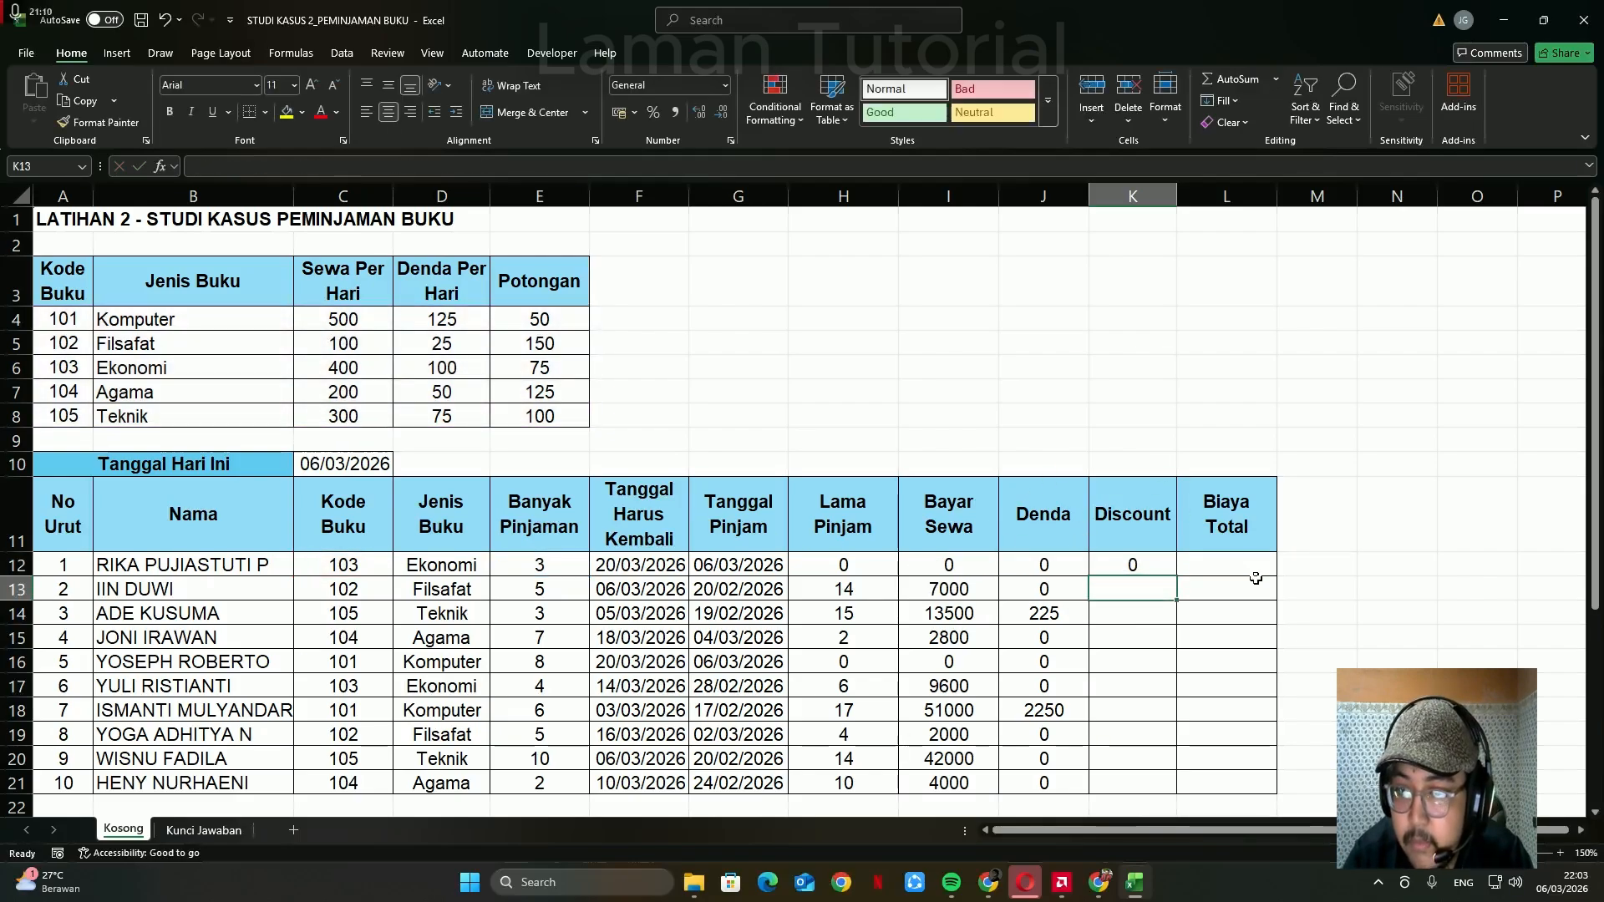
- Fill the Discount formula from K12 down through K21
{"action": "key", "text": "Up"}
{"action": "key", "text": "shift+Down"}
{"action": "key", "text": "shift+Down"}
{"action": "key", "text": "shift+Down"}
{"action": "key", "text": "shift+Down"}
{"action": "key", "text": "shift+Down"}
{"action": "key", "text": "shift+Down"}
{"action": "key", "text": "shift+Down"}
{"action": "key", "text": "shift+Down"}
{"action": "key", "text": "shift+Down"}
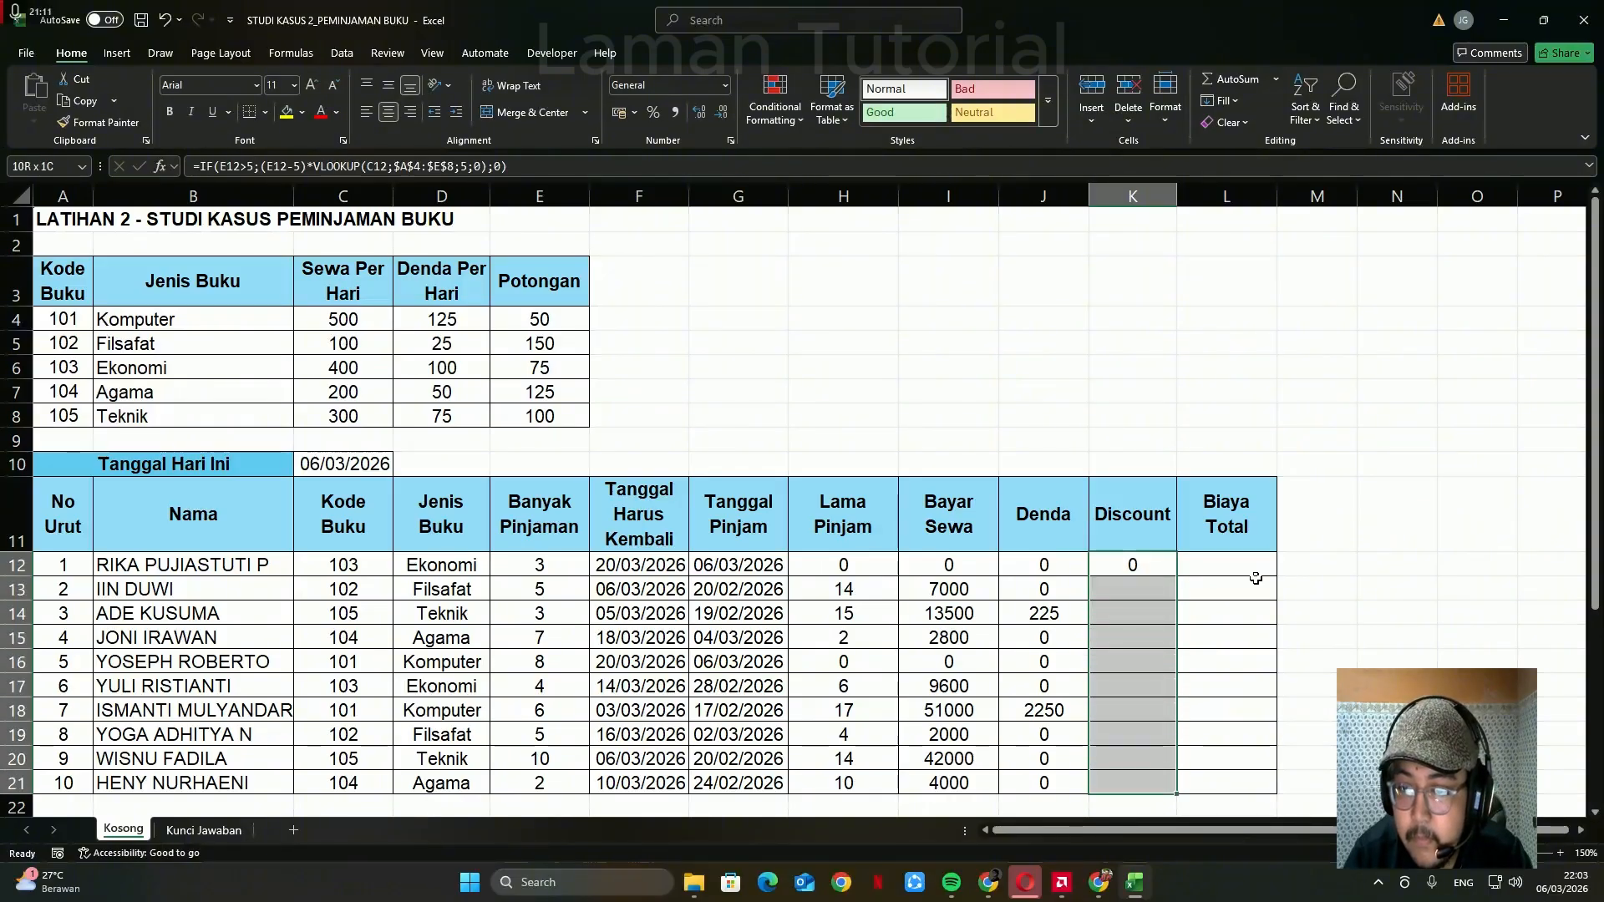
{"action": "key", "text": "ctrl+d"}
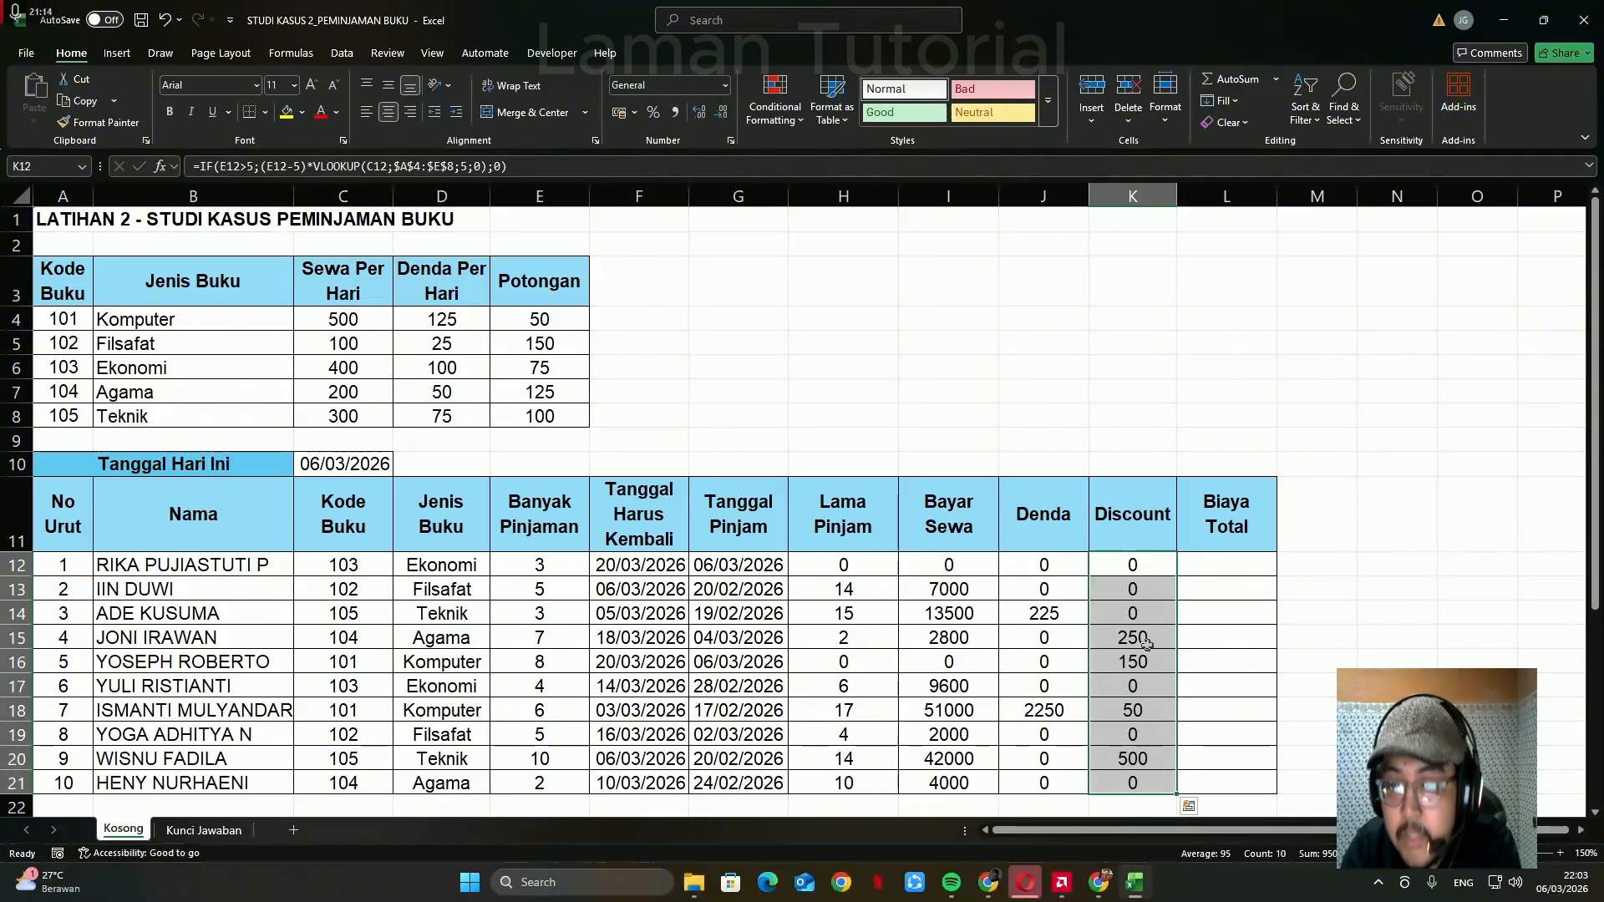
- Compare the Discount results in K15 and K16 with the Banyak Pinjaman values in the same rows
{"action": "left_click", "coordinate": [1147, 642]}
{"action": "left_click", "coordinate": [1141, 660]}
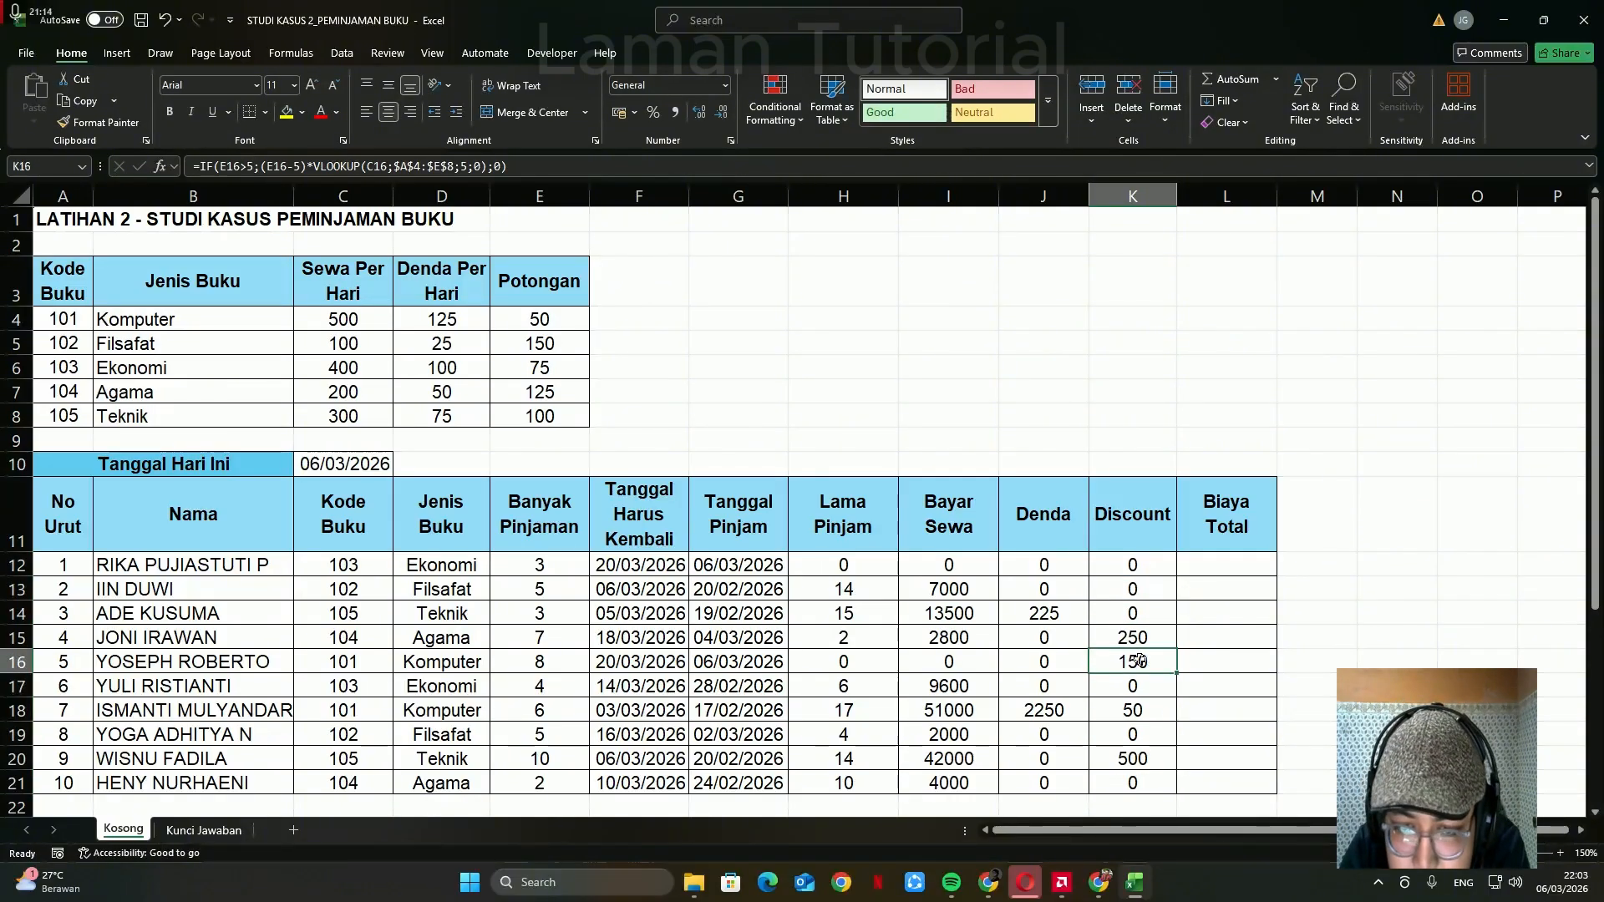
{"action": "left_click", "coordinate": [558, 660]}
{"action": "left_click", "coordinate": [571, 636]}
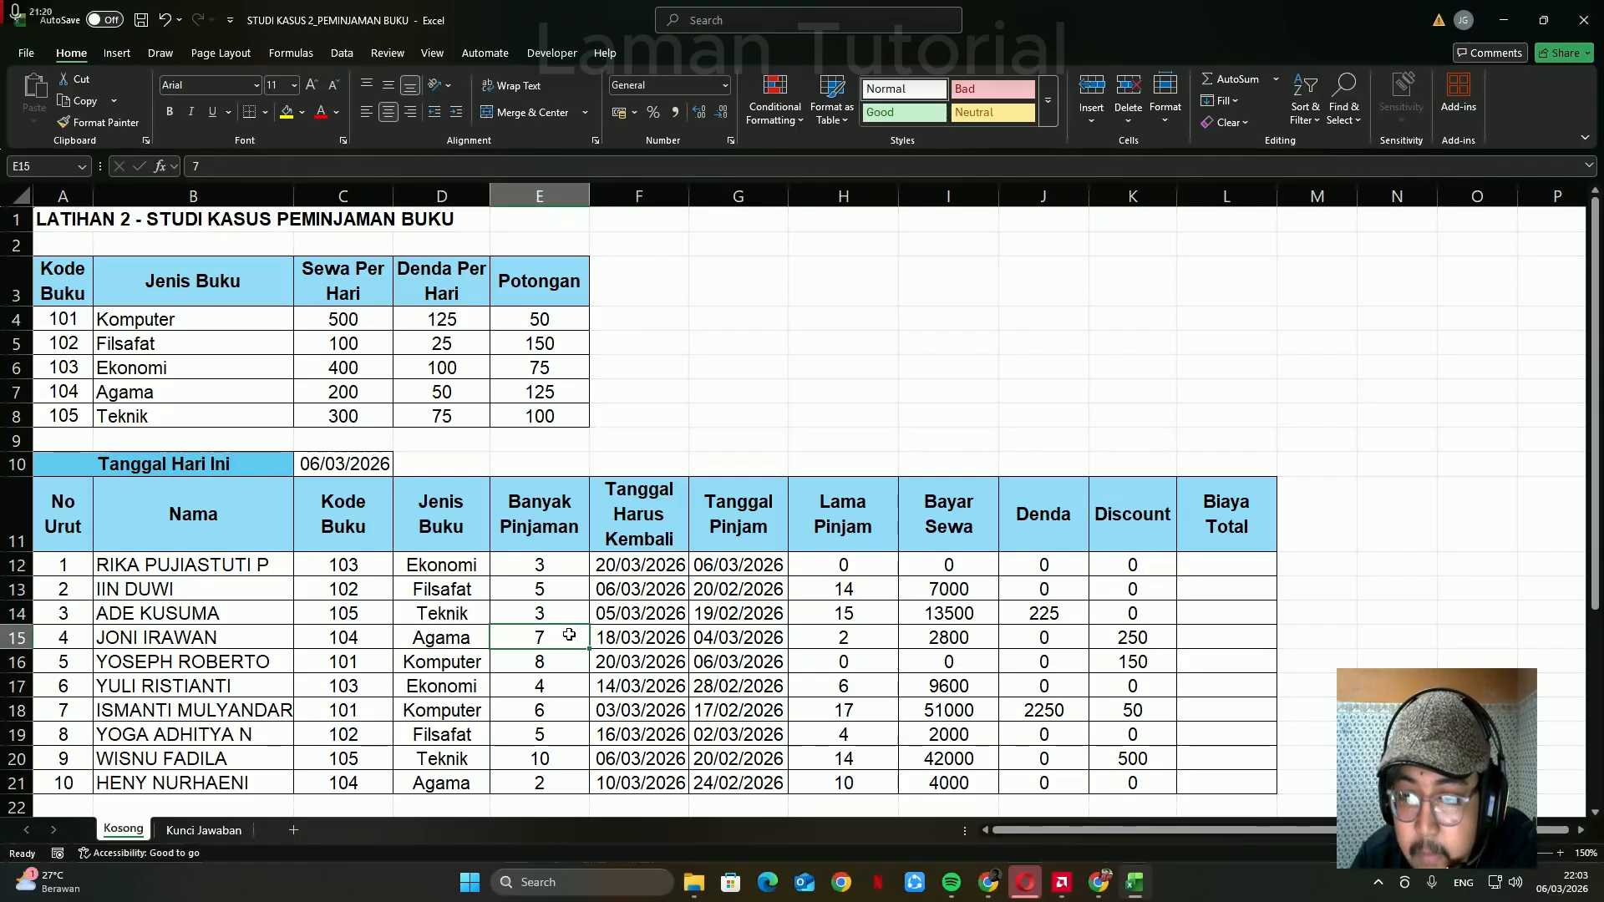
{"action": "left_click", "coordinate": [1133, 589]}
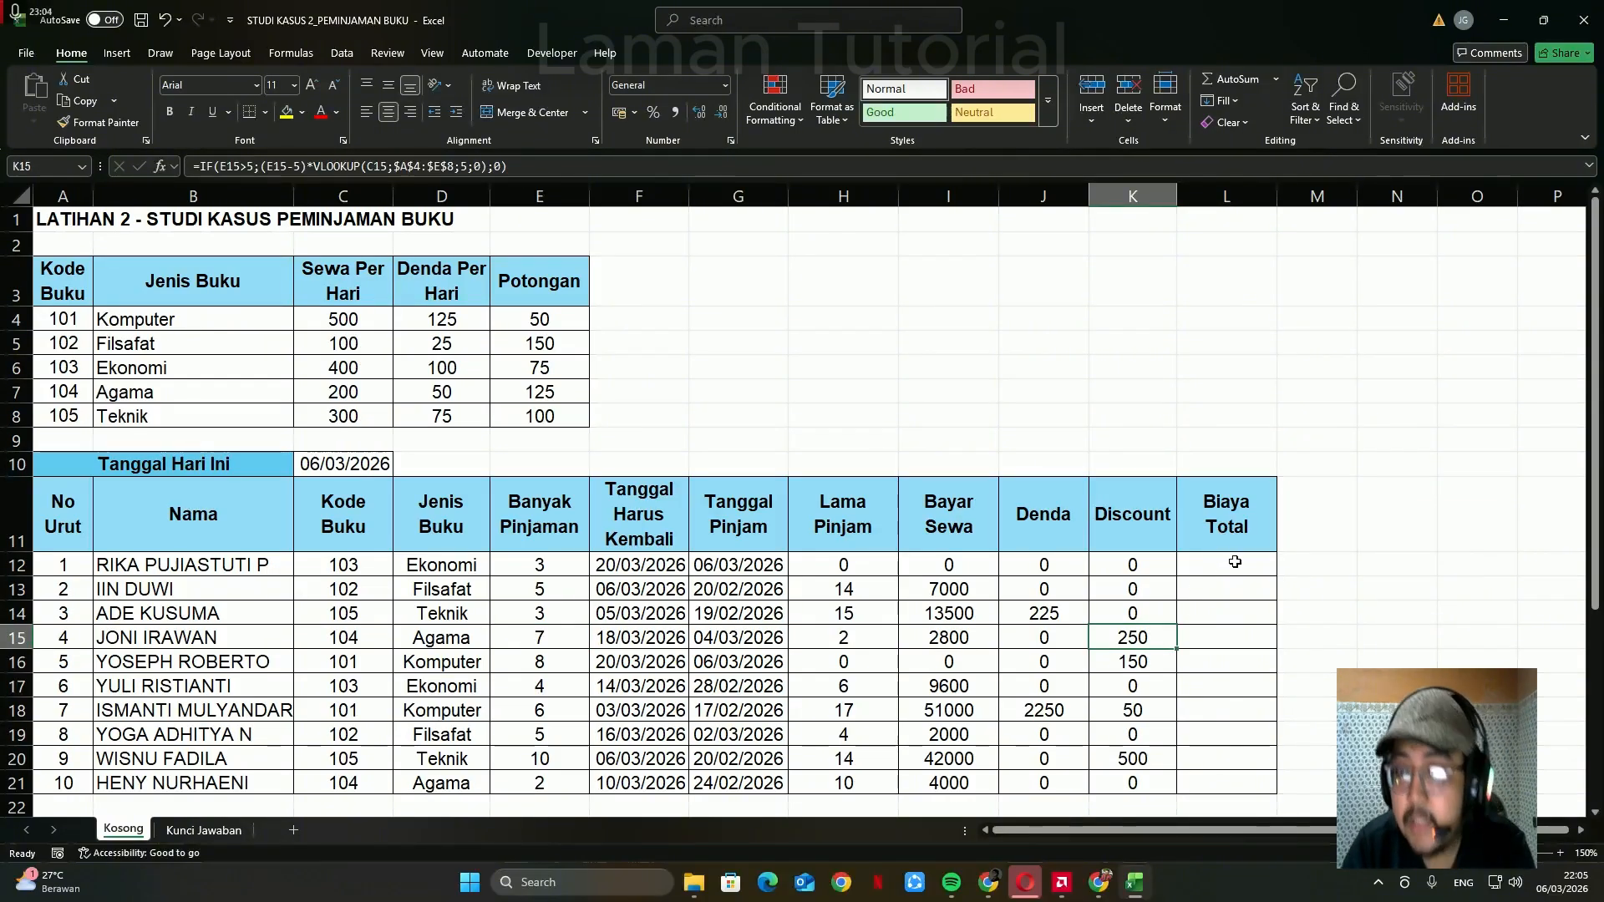
- Following the Biaya Total rule in KETENTUAN, enter the formula =I12+J12-K12 in L12
{"action": "left_click", "coordinate": [1226, 565]}
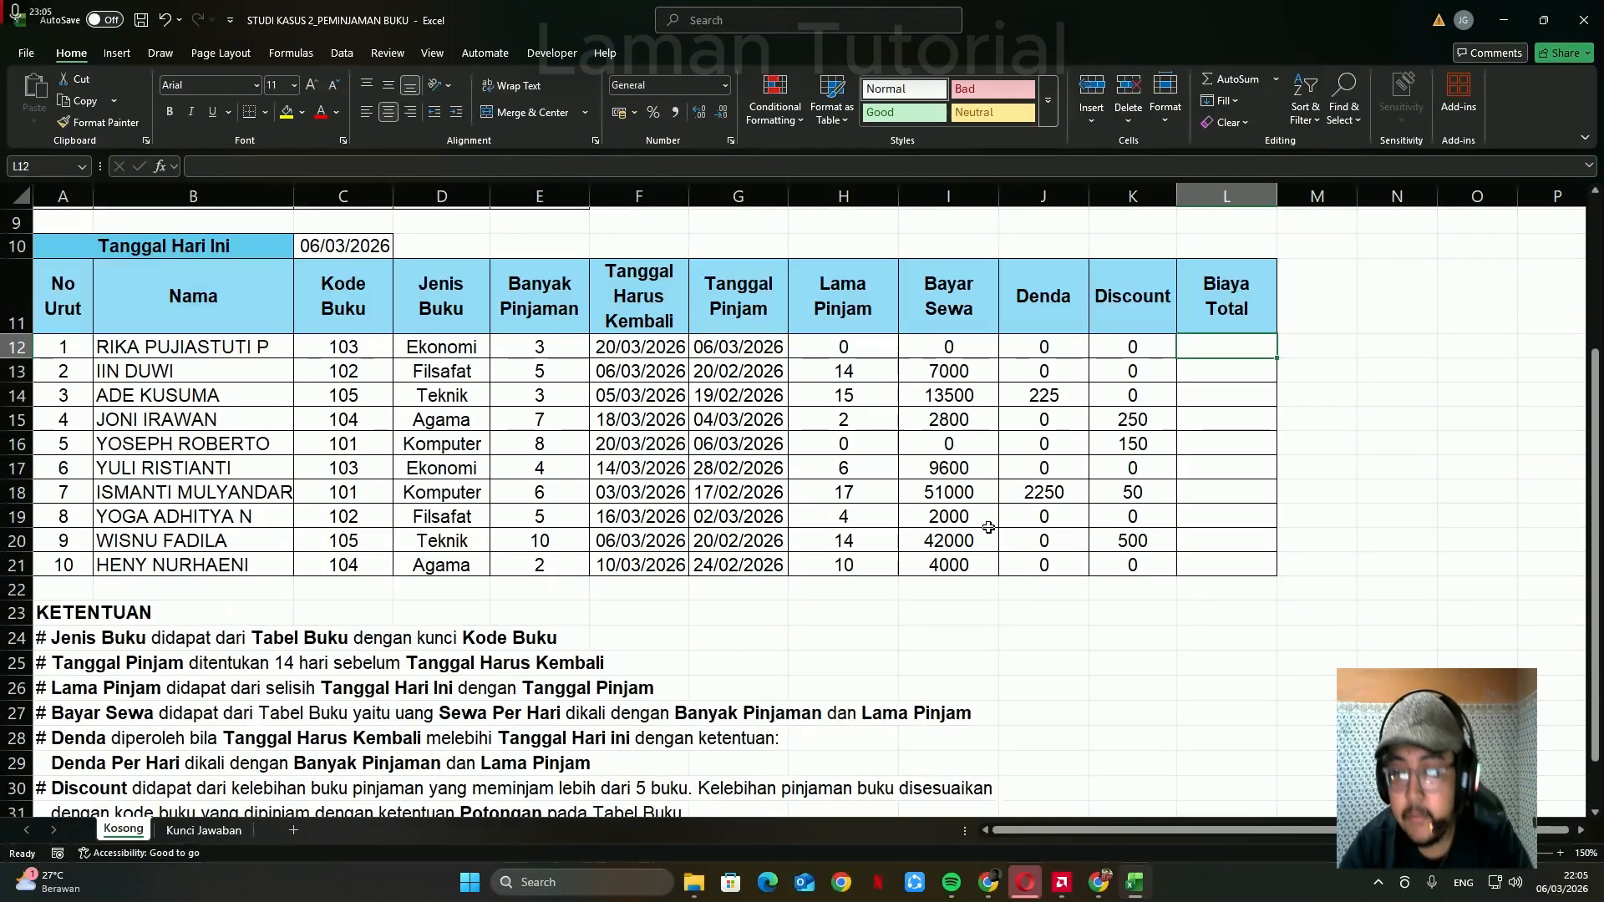
{"action": "scroll", "coordinate": [242, 677], "scroll_direction": "down", "scroll_amount": 2}
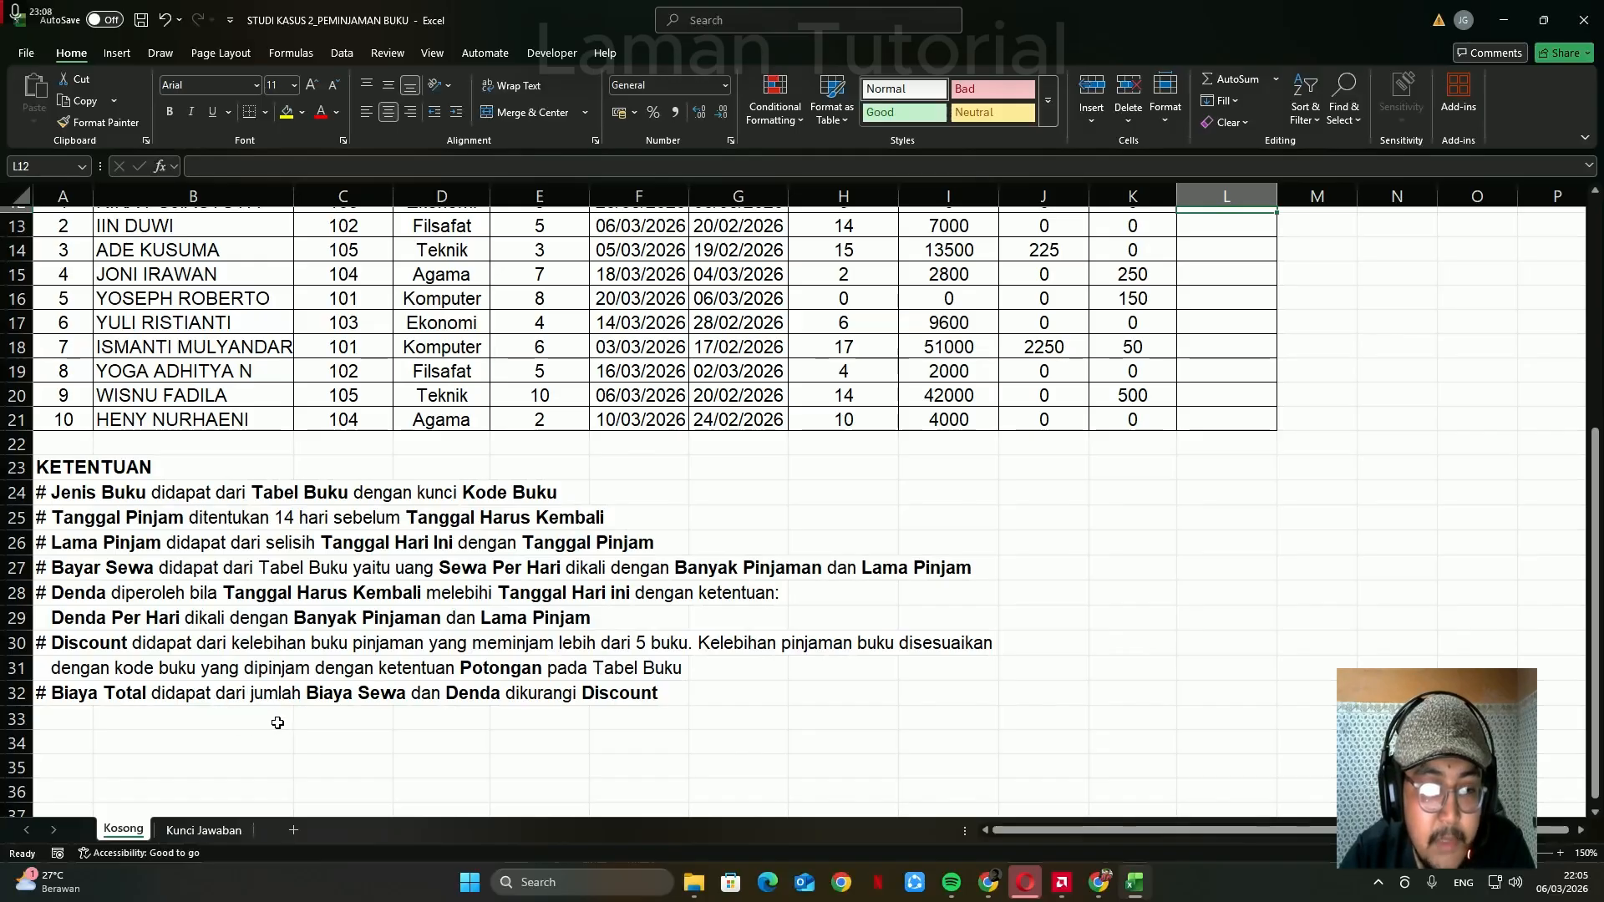
{"action": "scroll", "coordinate": [699, 654], "scroll_direction": "up", "scroll_amount": 3}
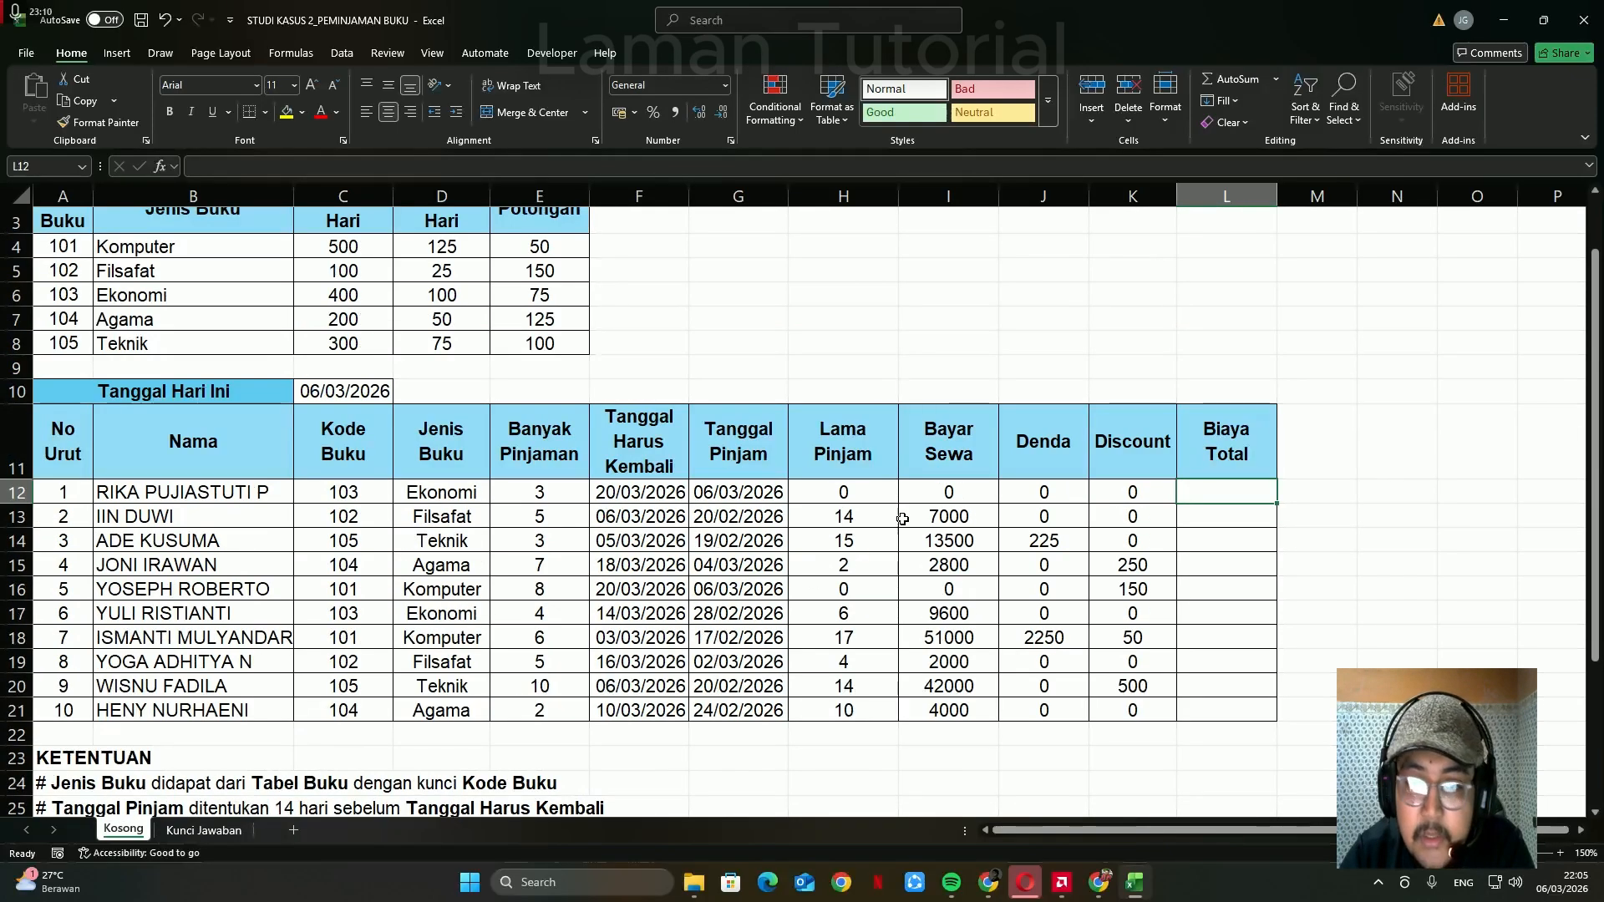
{"action": "left_click", "coordinate": [927, 461]}
{"action": "left_click", "coordinate": [1021, 468]}
{"action": "left_click", "coordinate": [1124, 466]}
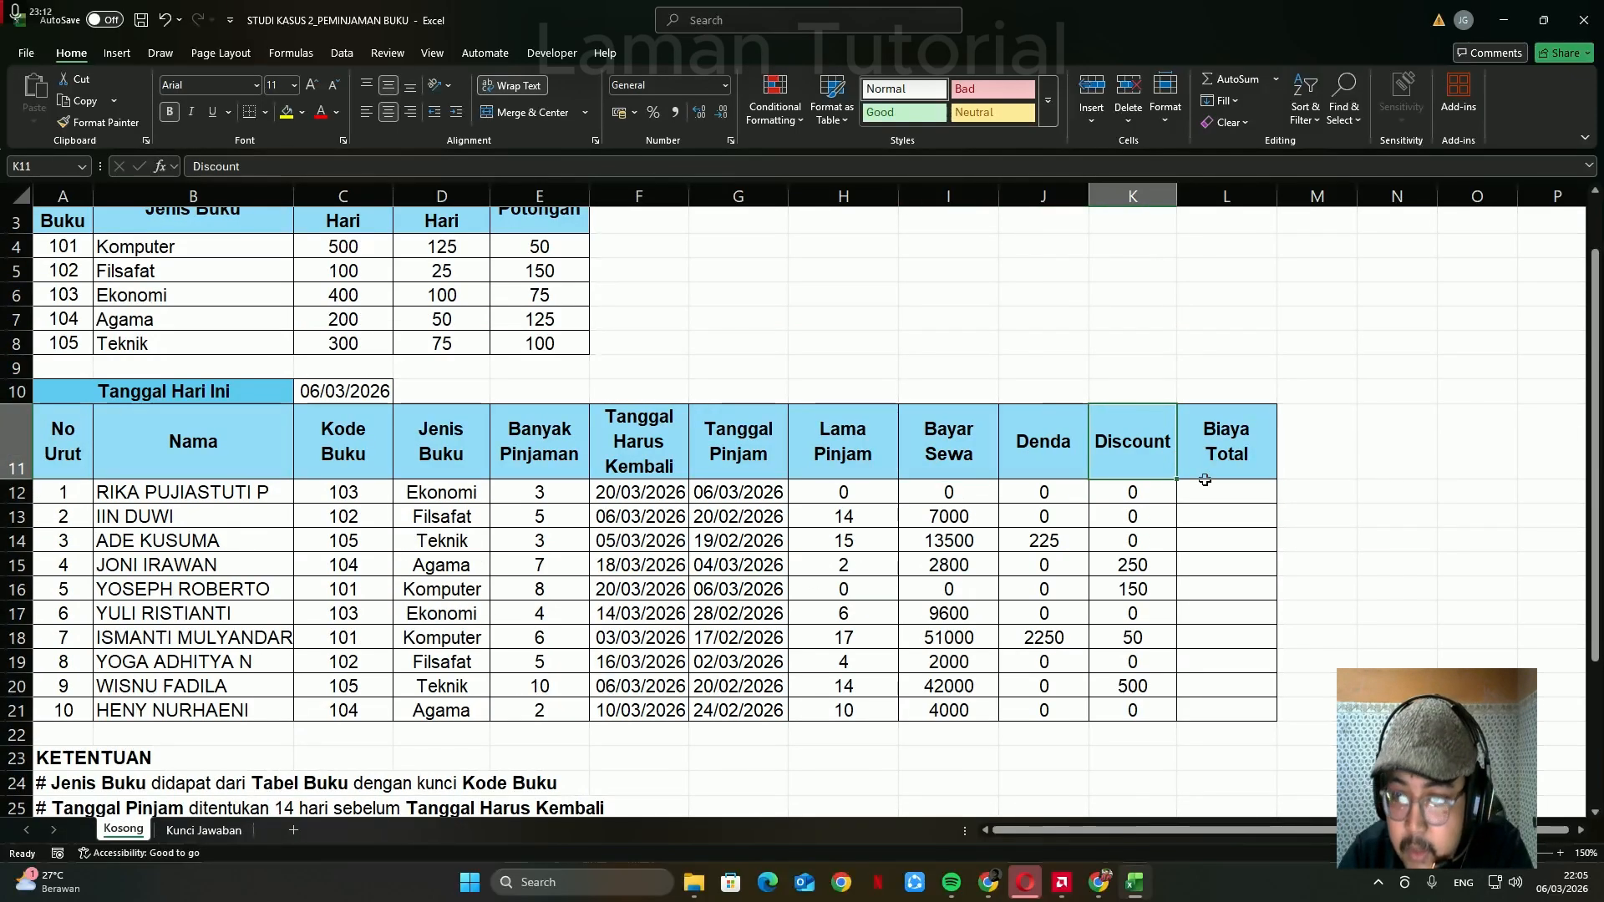
{"action": "left_click", "coordinate": [1253, 488]}
{"action": "type", "text": "="}
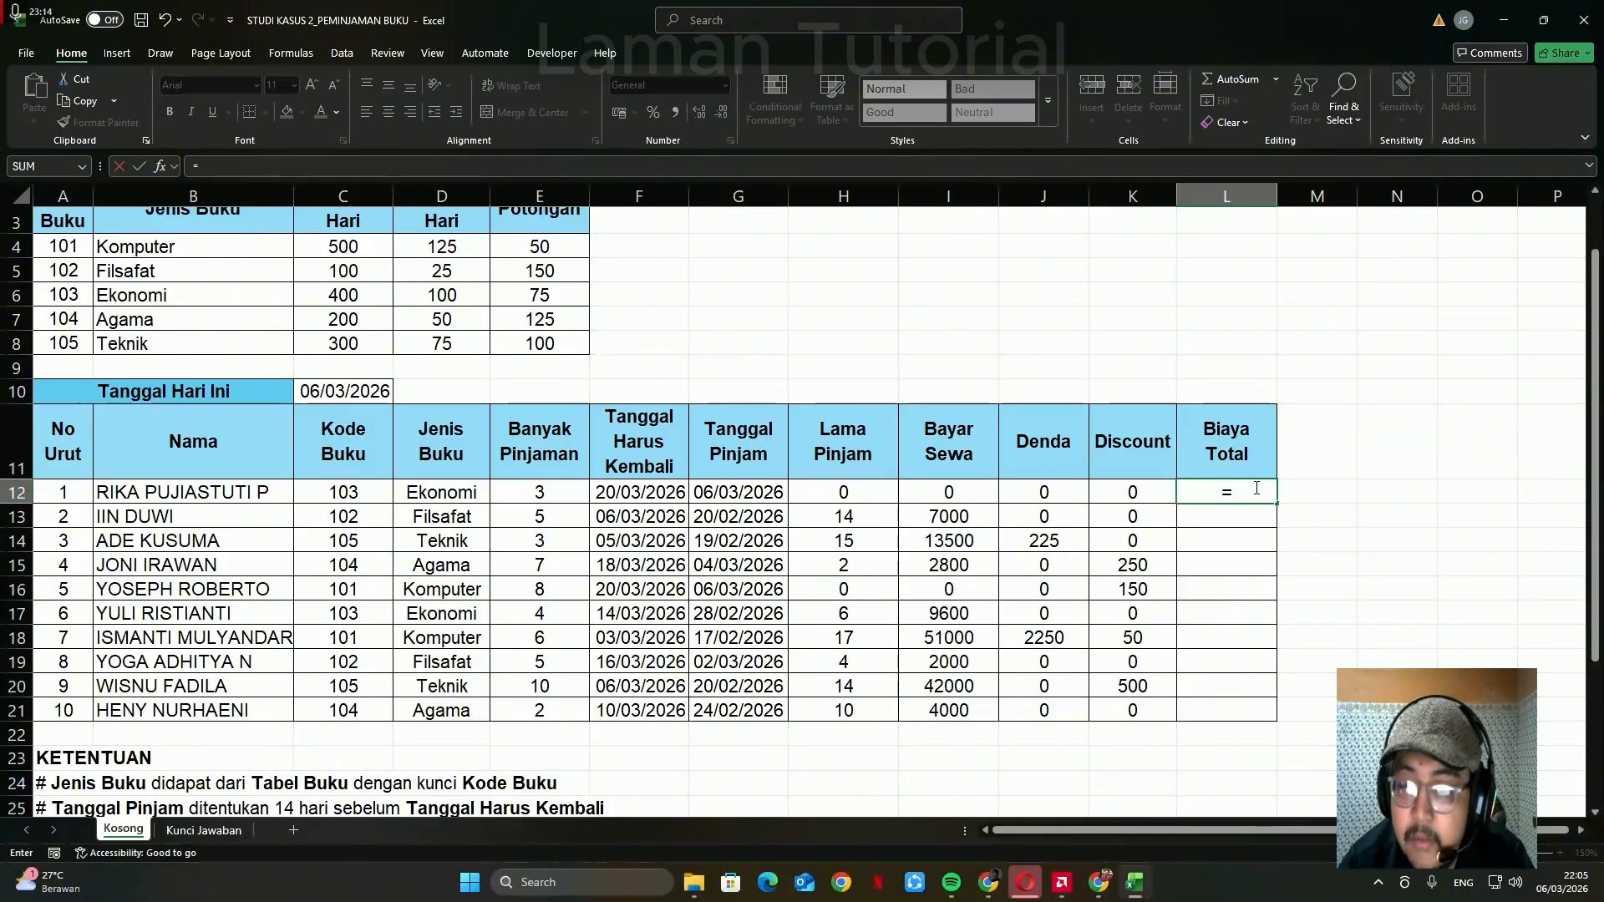
{"action": "key", "text": "Left"}
{"action": "key", "text": "Left"}
{"action": "key", "text": "Left"}
{"action": "type", "text": "+"}
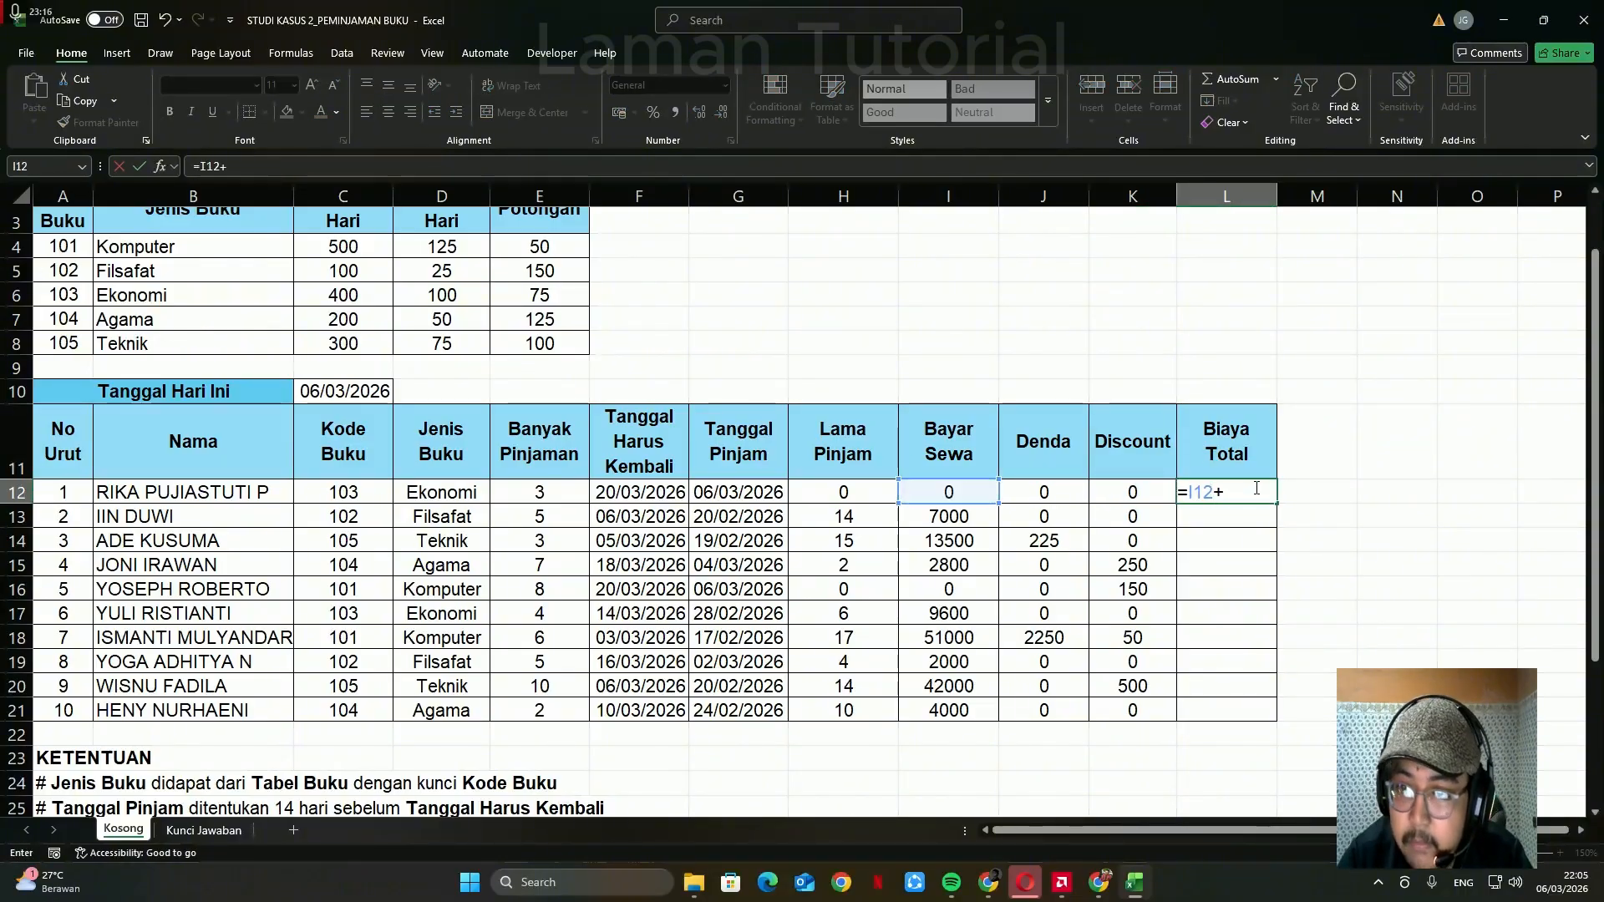
{"action": "key", "text": "Left"}
{"action": "key", "text": "Left"}
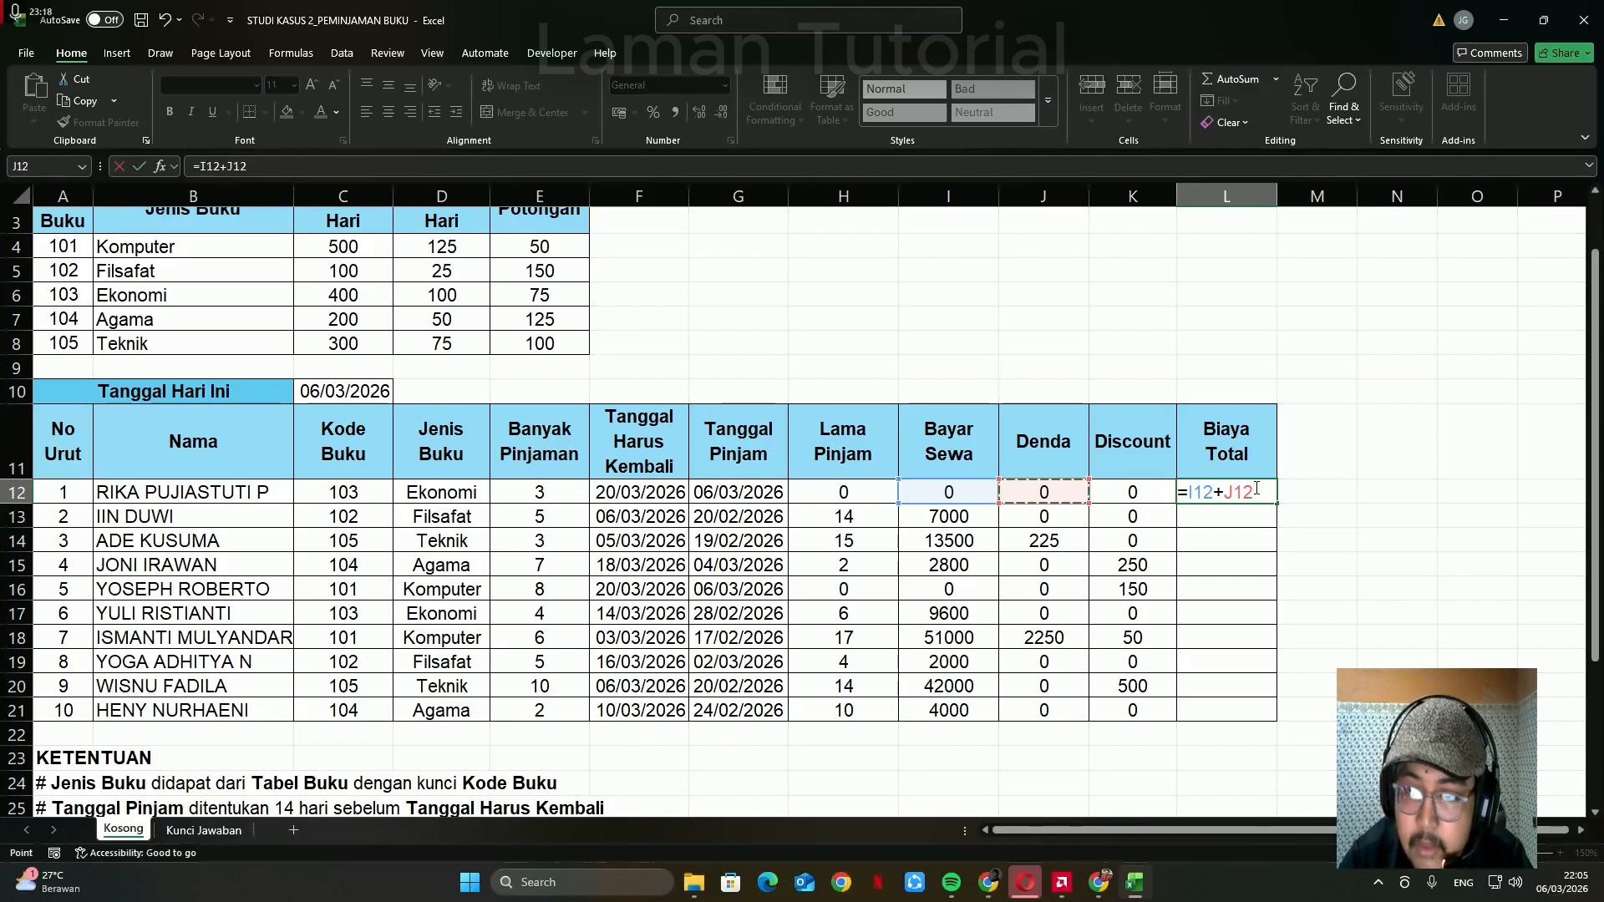
{"action": "type", "text": "-"}
{"action": "key", "text": "Left"}
{"action": "key", "text": "Return"}
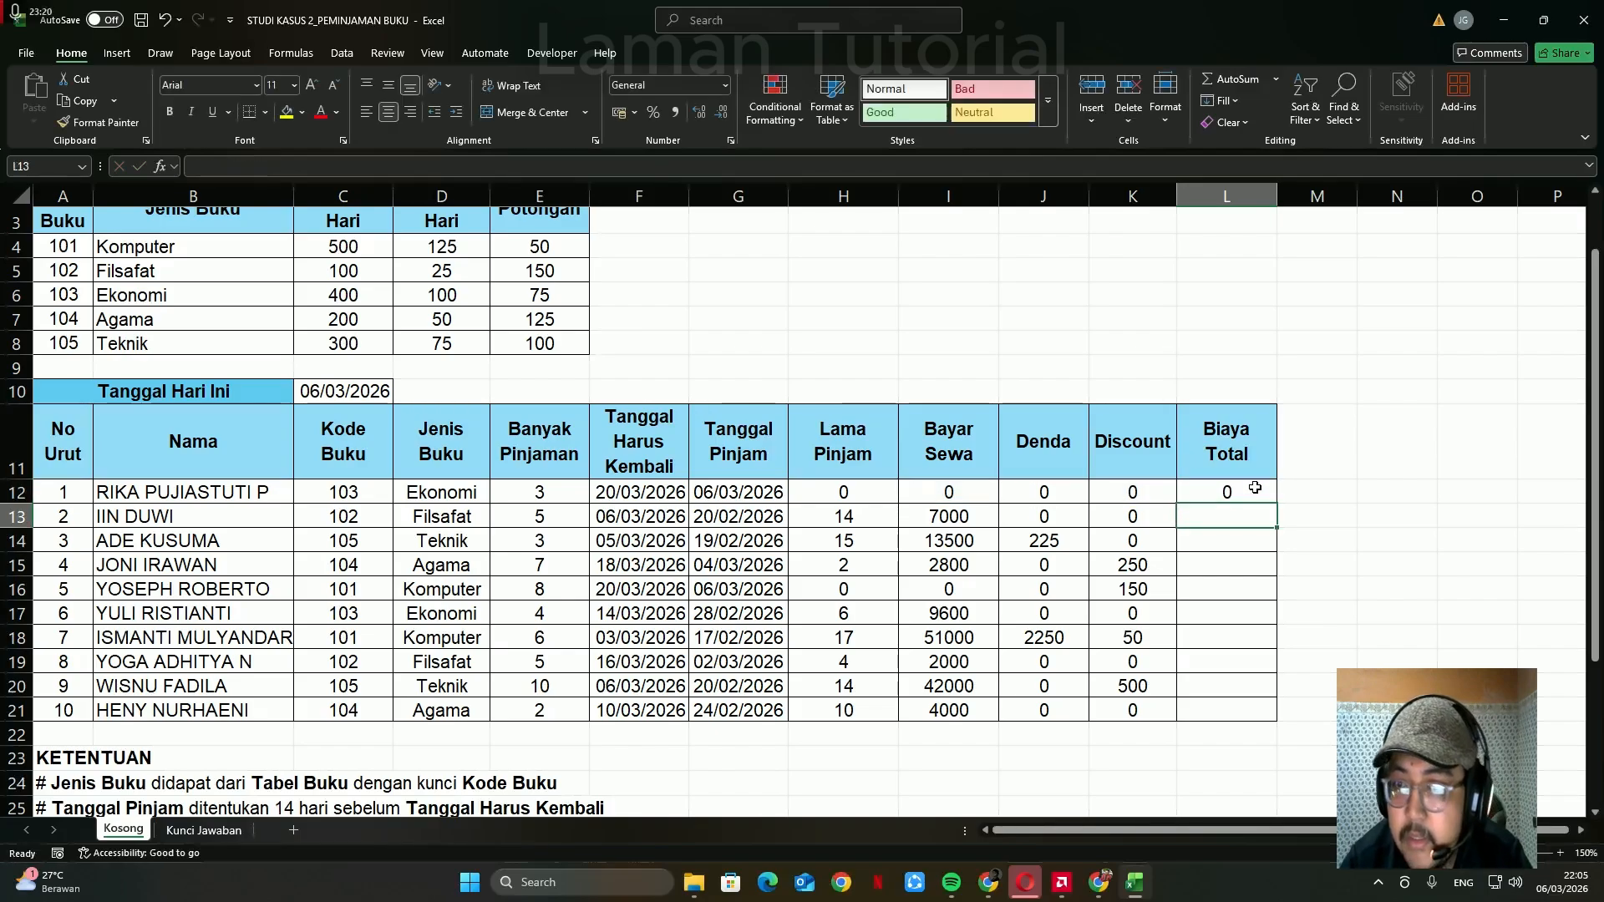
- Fill the Biaya Total formula from L12 down through L21
{"action": "key", "text": "Up"}
{"action": "key", "text": "shift+Down"}
{"action": "key", "text": "shift+Down"}
{"action": "key", "text": "shift+Down"}
{"action": "key", "text": "shift+Down"}
{"action": "key", "text": "shift+Down"}
{"action": "key", "text": "shift+Down"}
{"action": "key", "text": "shift+Down"}
{"action": "key", "text": "shift+Down"}
{"action": "key", "text": "shift+Down"}
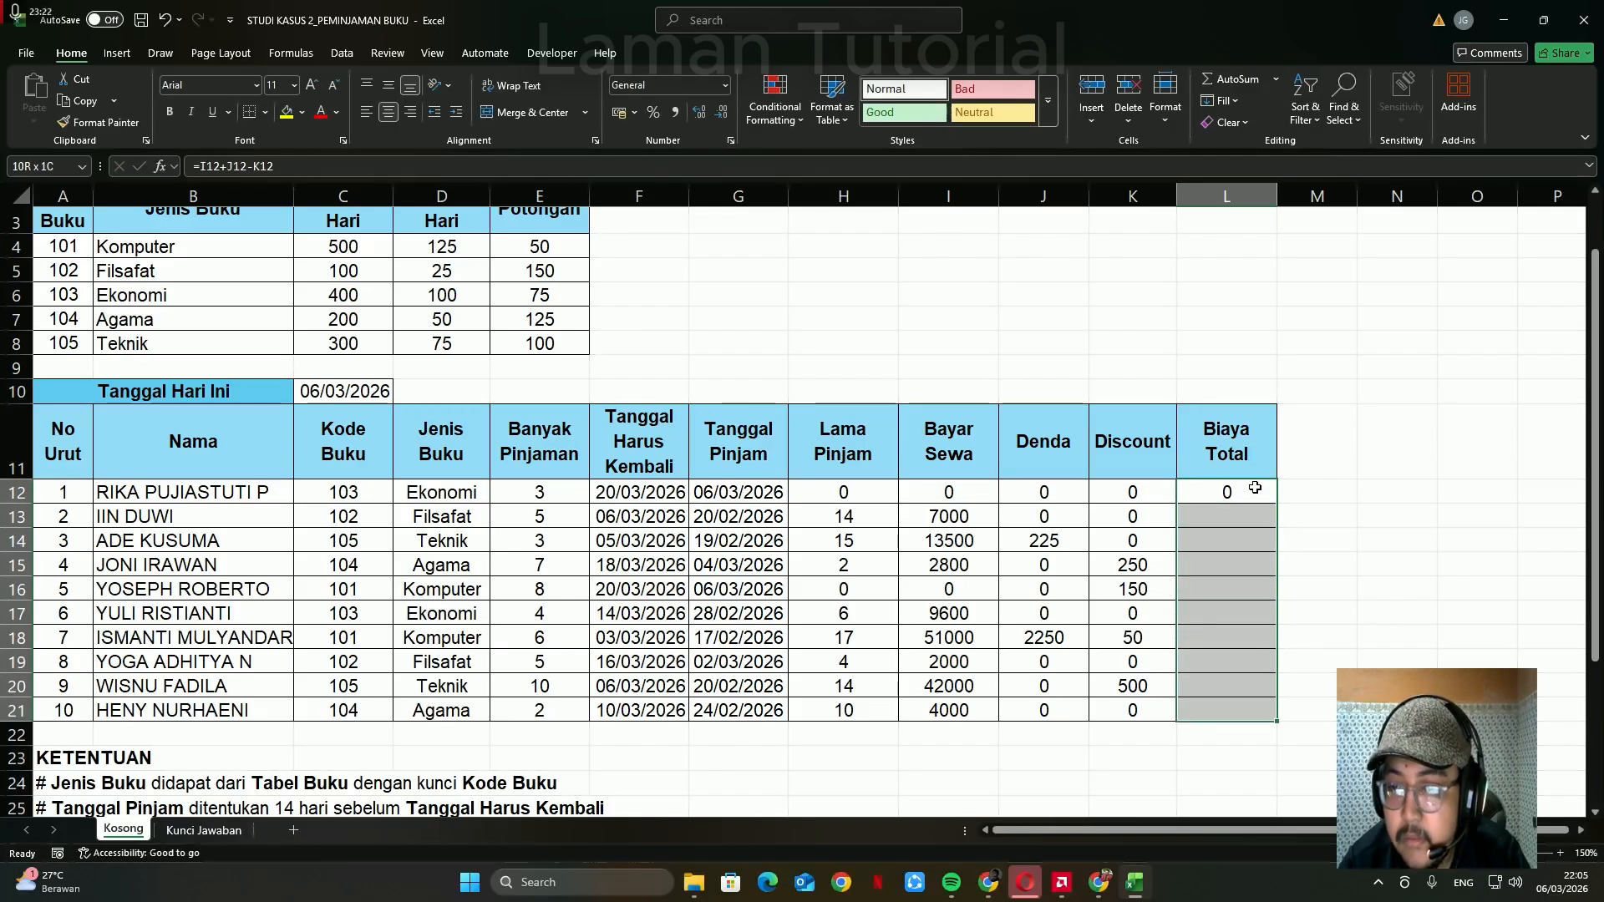
{"action": "key", "text": "ctrl+d"}
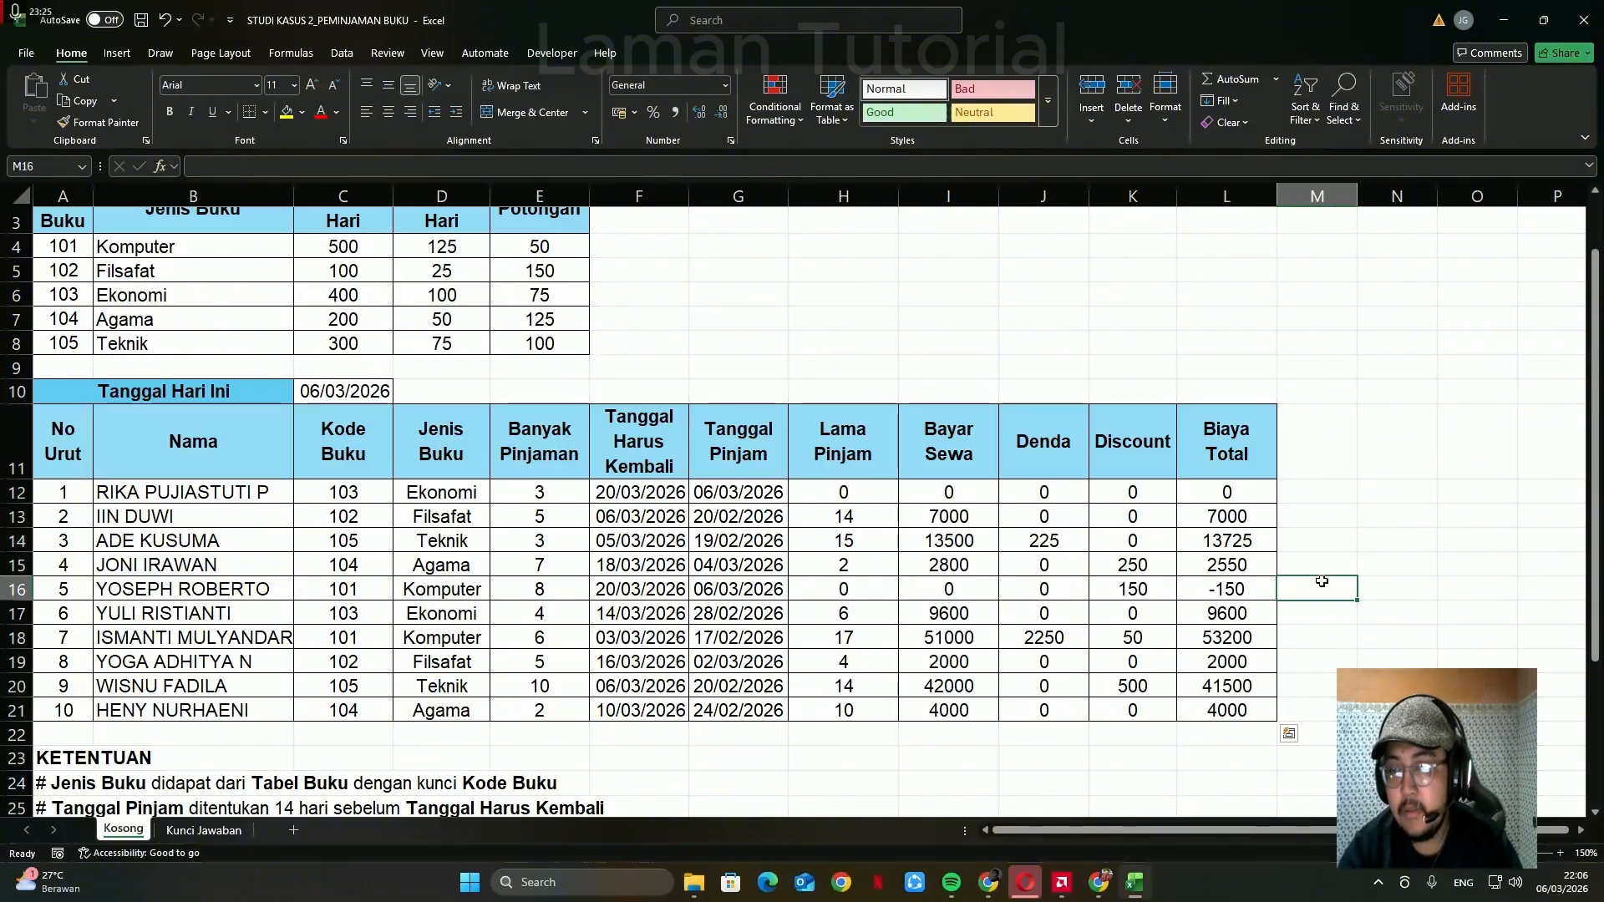
- After reviewing the KETENTUAN rules, wrap the Biaya Total formula in L16 in MAX, making it =MAX(I16+J16-K16;0)
{"action": "scroll", "coordinate": [1325, 573], "scroll_direction": "up", "scroll_amount": 1}
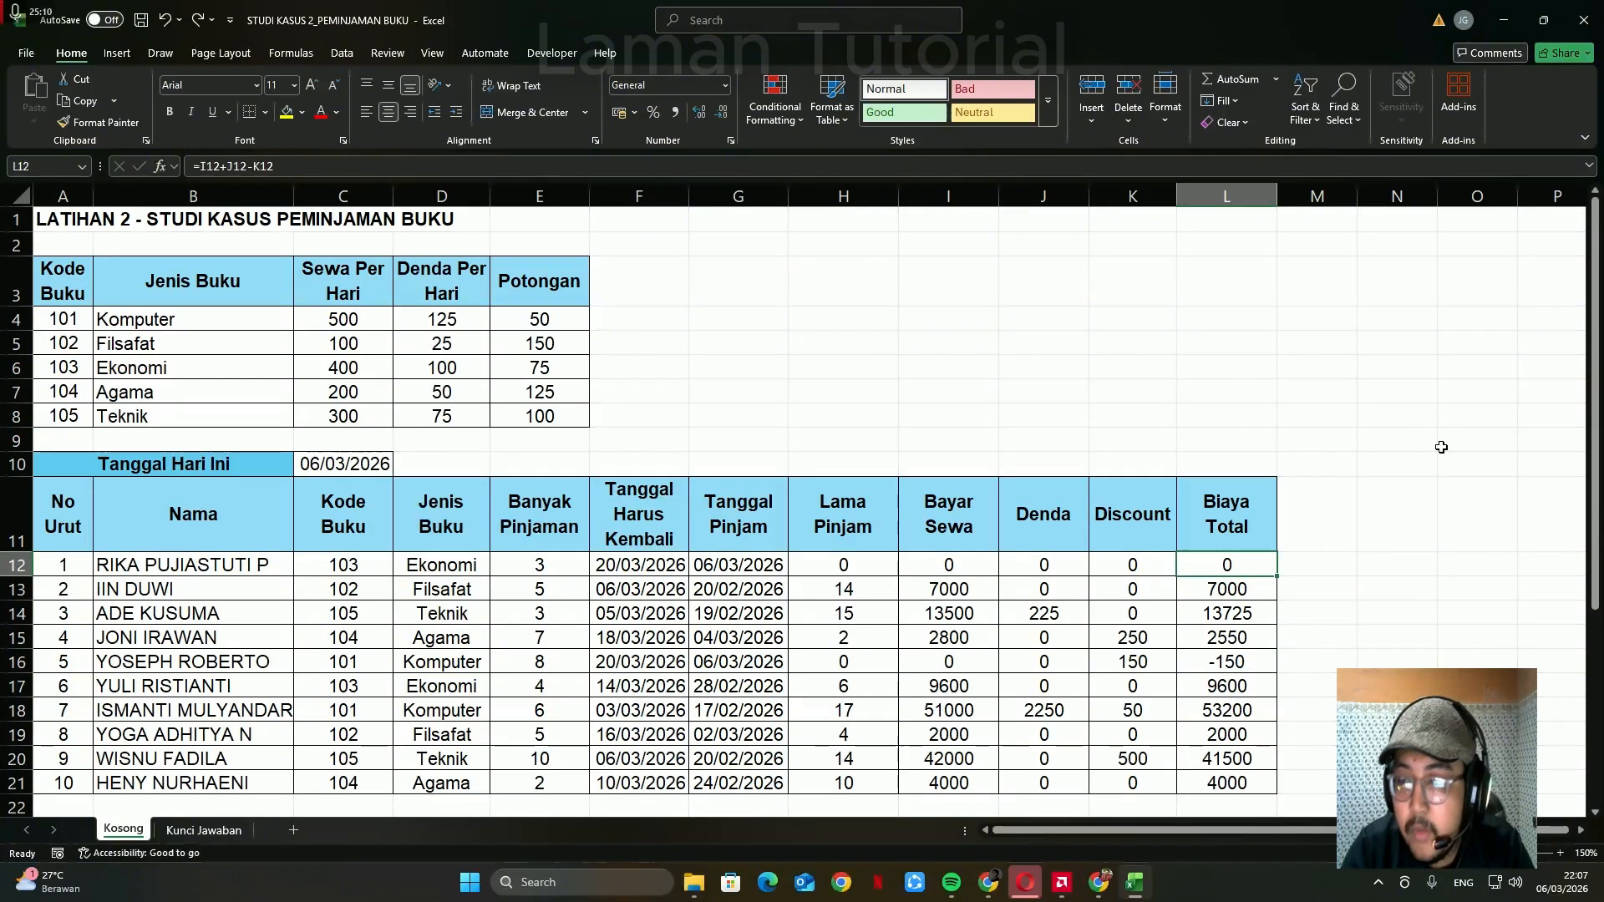
{"action": "left_click", "coordinate": [1263, 661]}
{"action": "scroll", "coordinate": [885, 593], "scroll_direction": "down", "scroll_amount": 5}
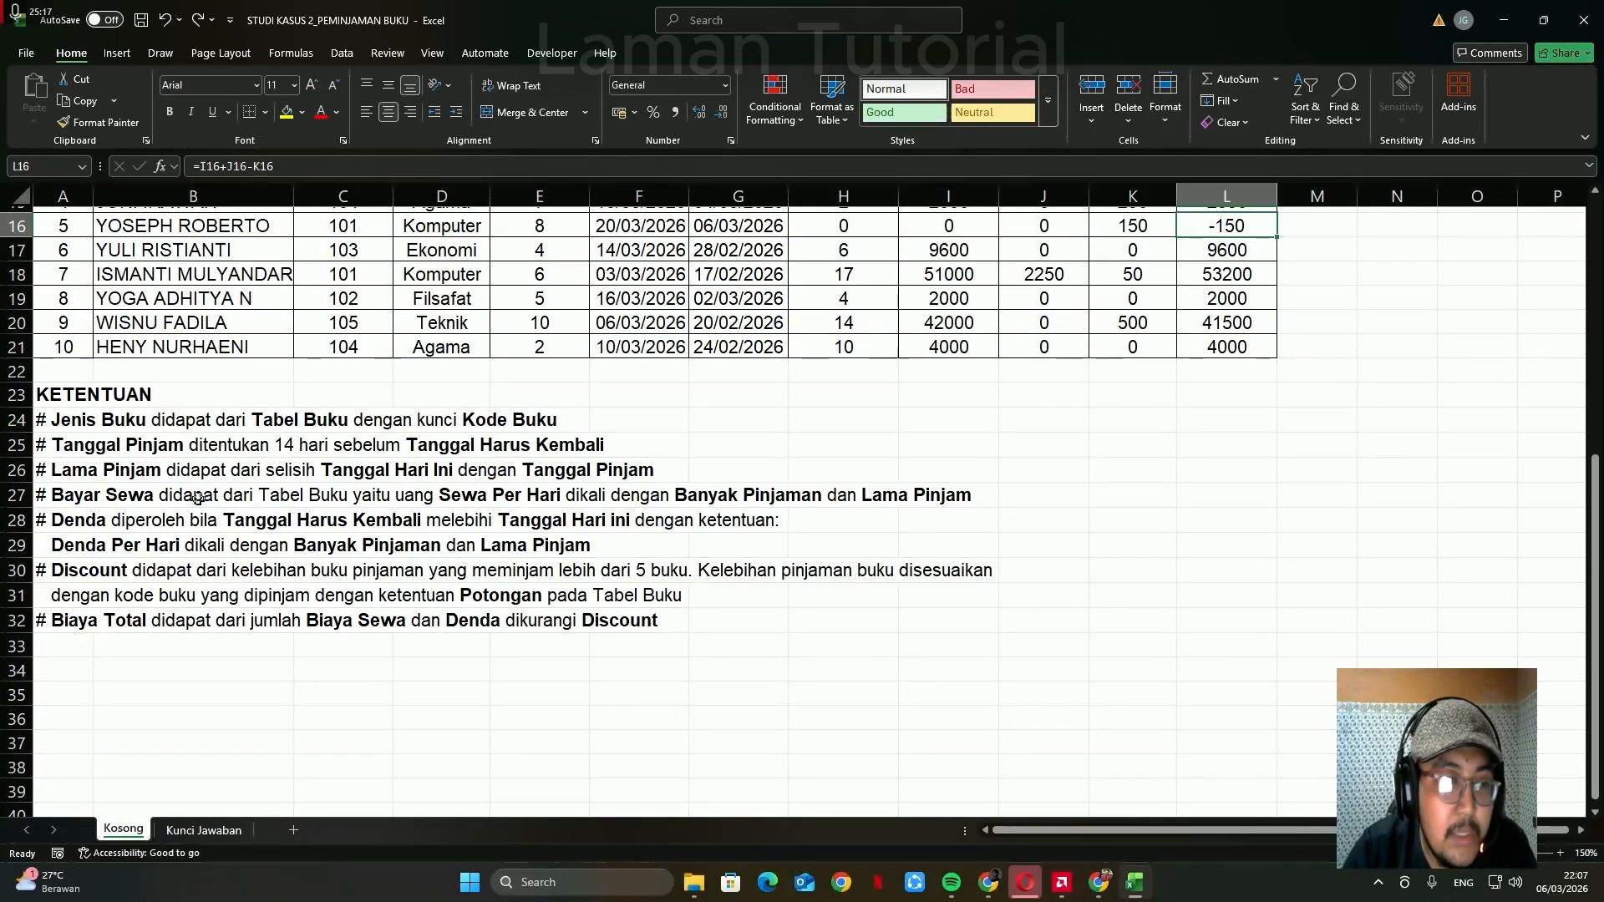
{"action": "scroll", "coordinate": [753, 572], "scroll_direction": "up", "scroll_amount": 1}
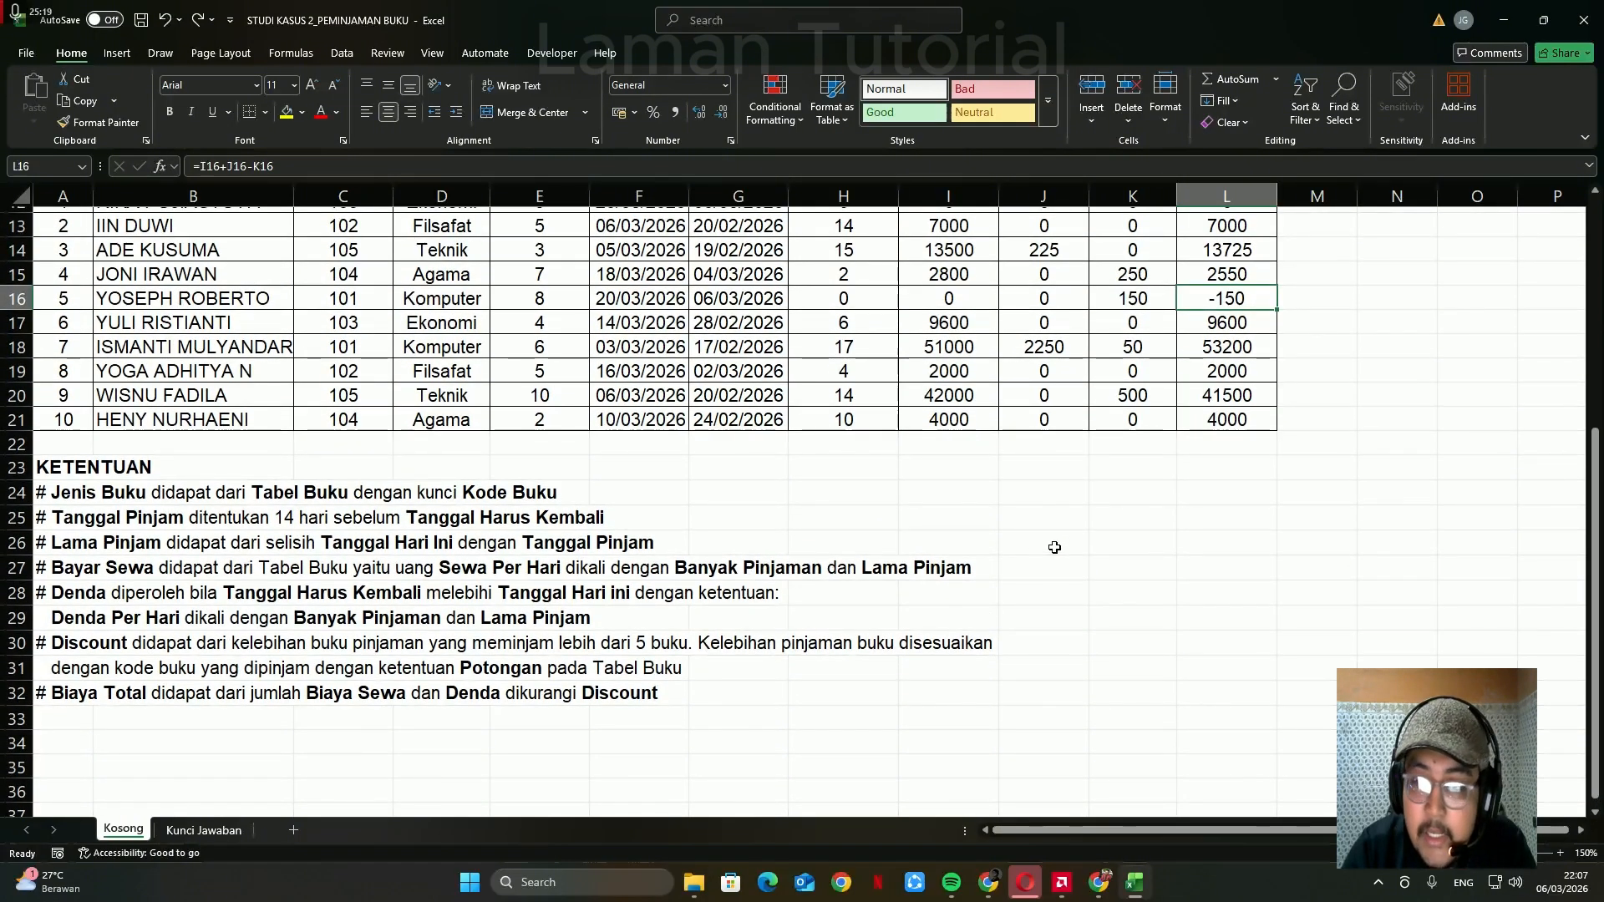
{"action": "scroll", "coordinate": [1056, 544], "scroll_direction": "up", "scroll_amount": 1}
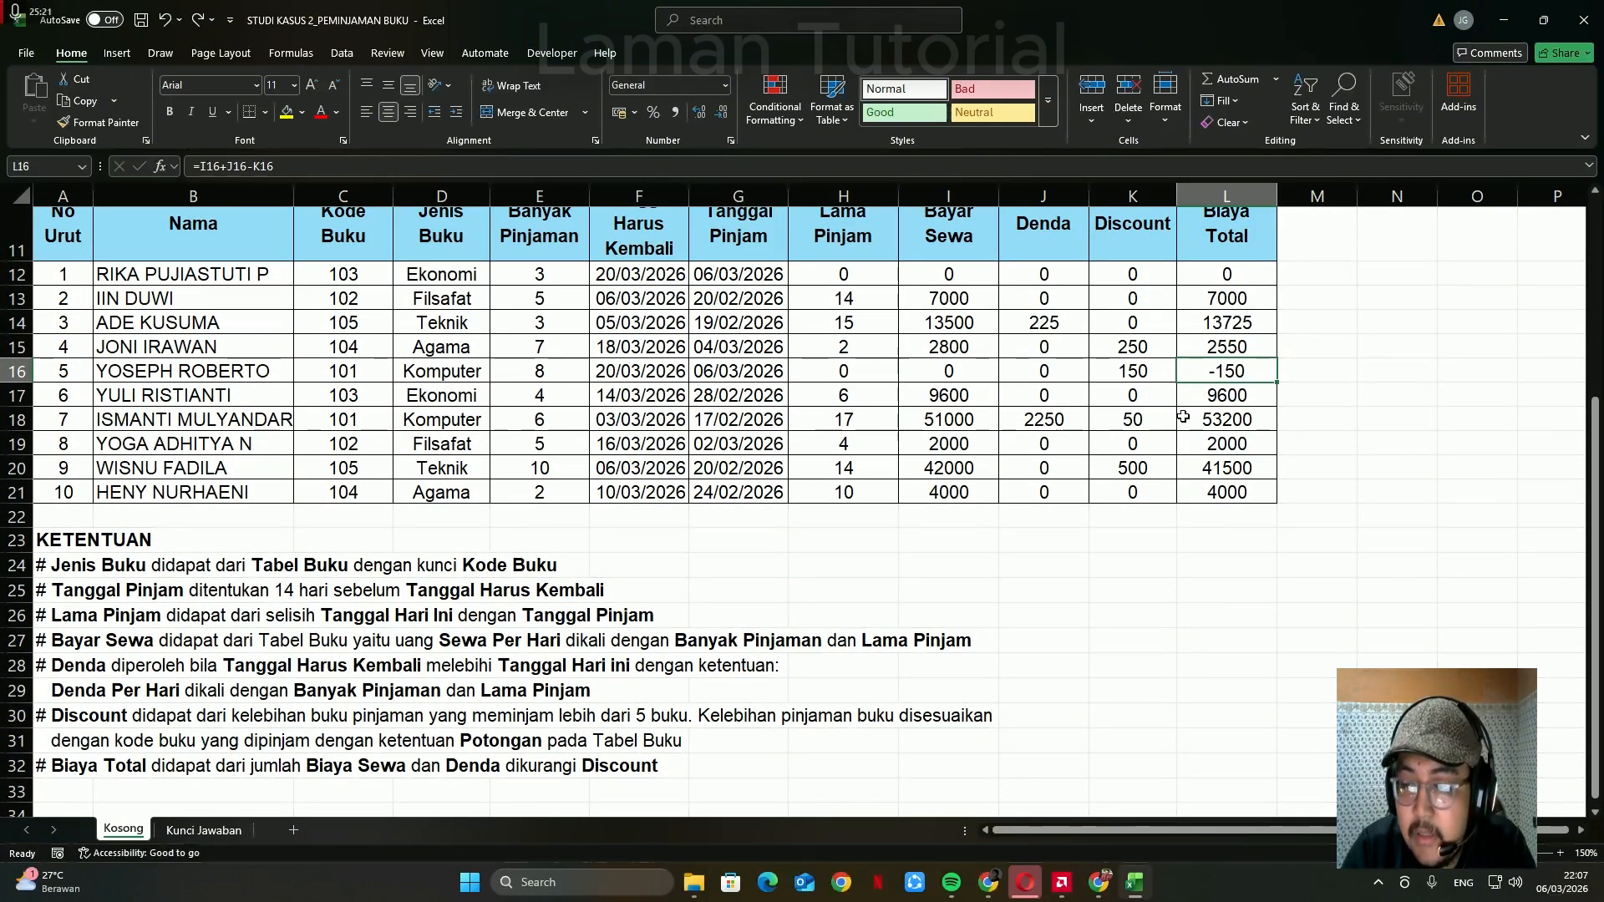
{"action": "scroll", "coordinate": [1183, 416], "scroll_direction": "up", "scroll_amount": 3}
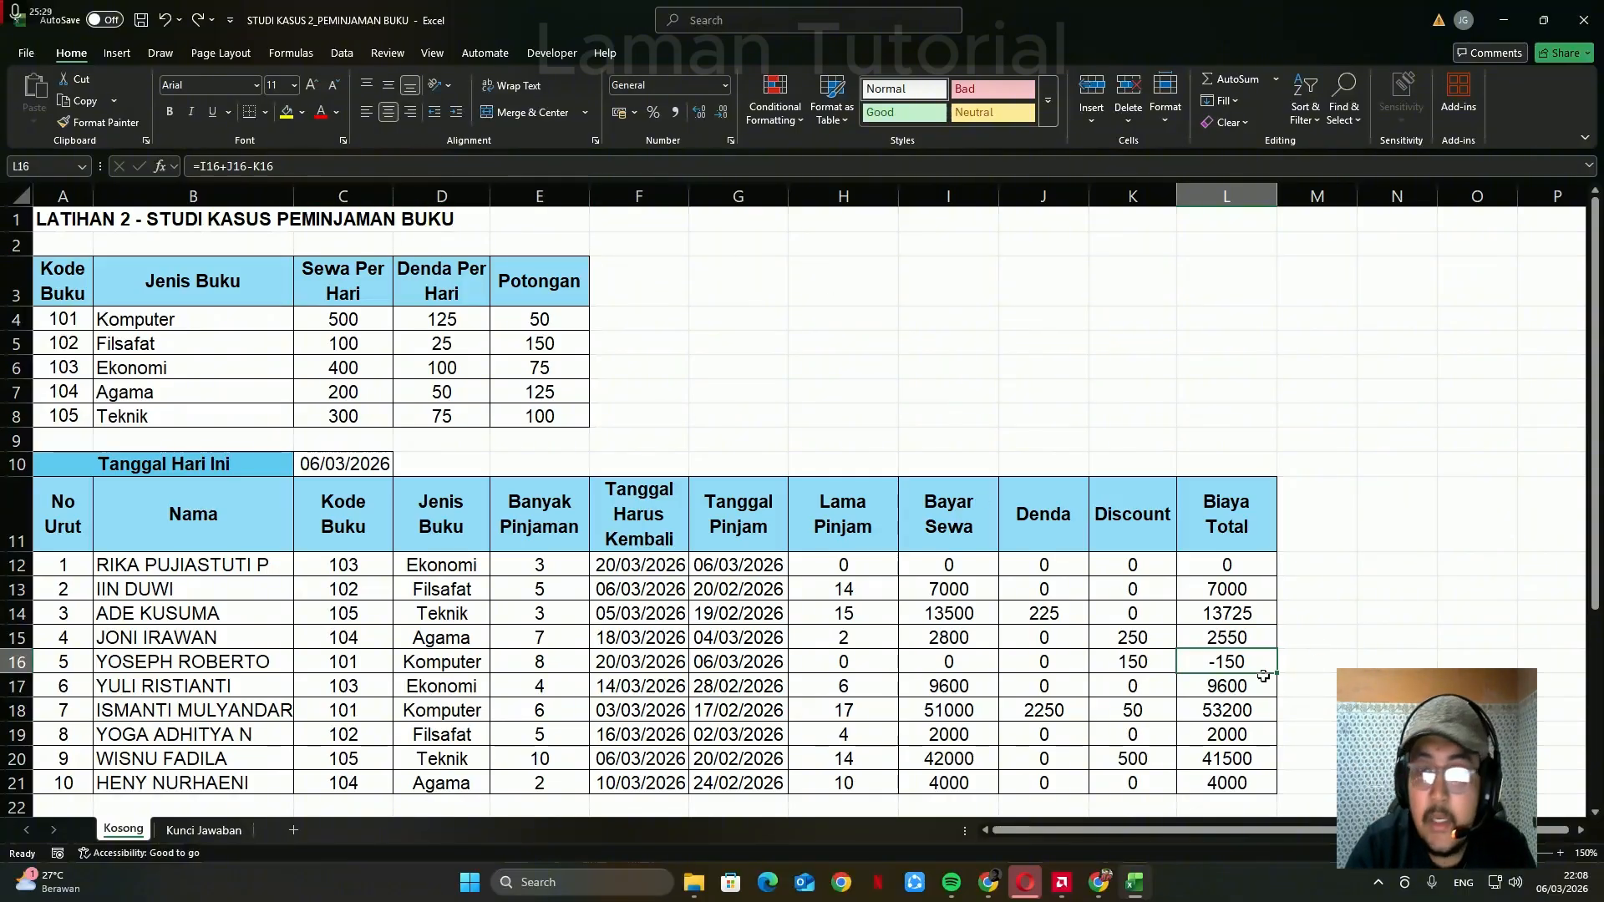
{"action": "left_click", "coordinate": [201, 166]}
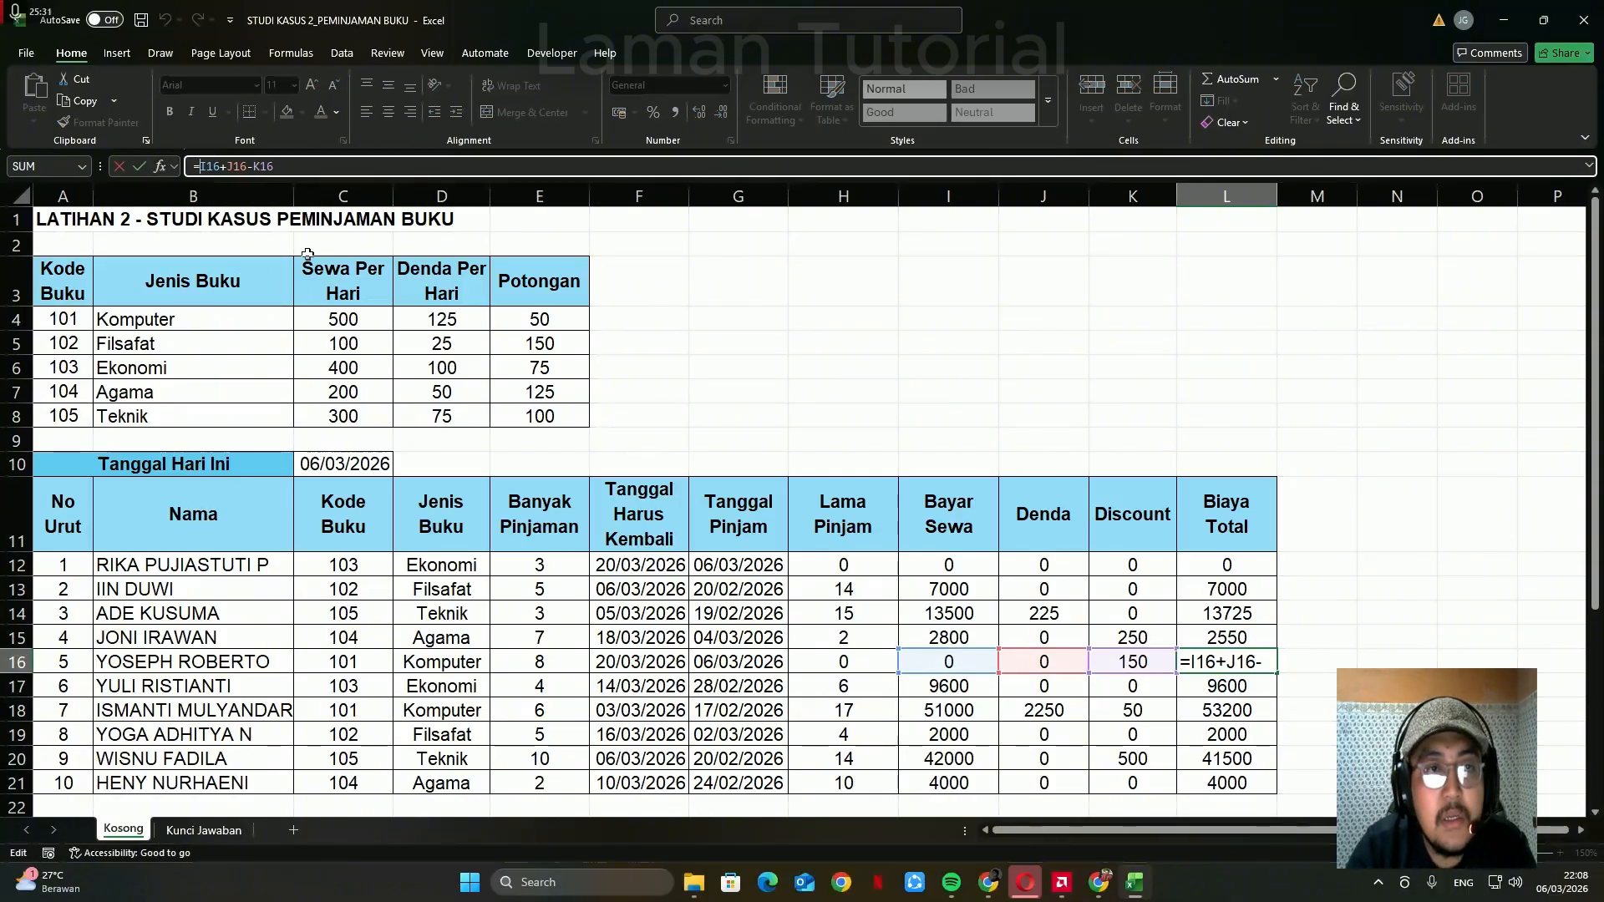
{"action": "type", "text": "MAX"}
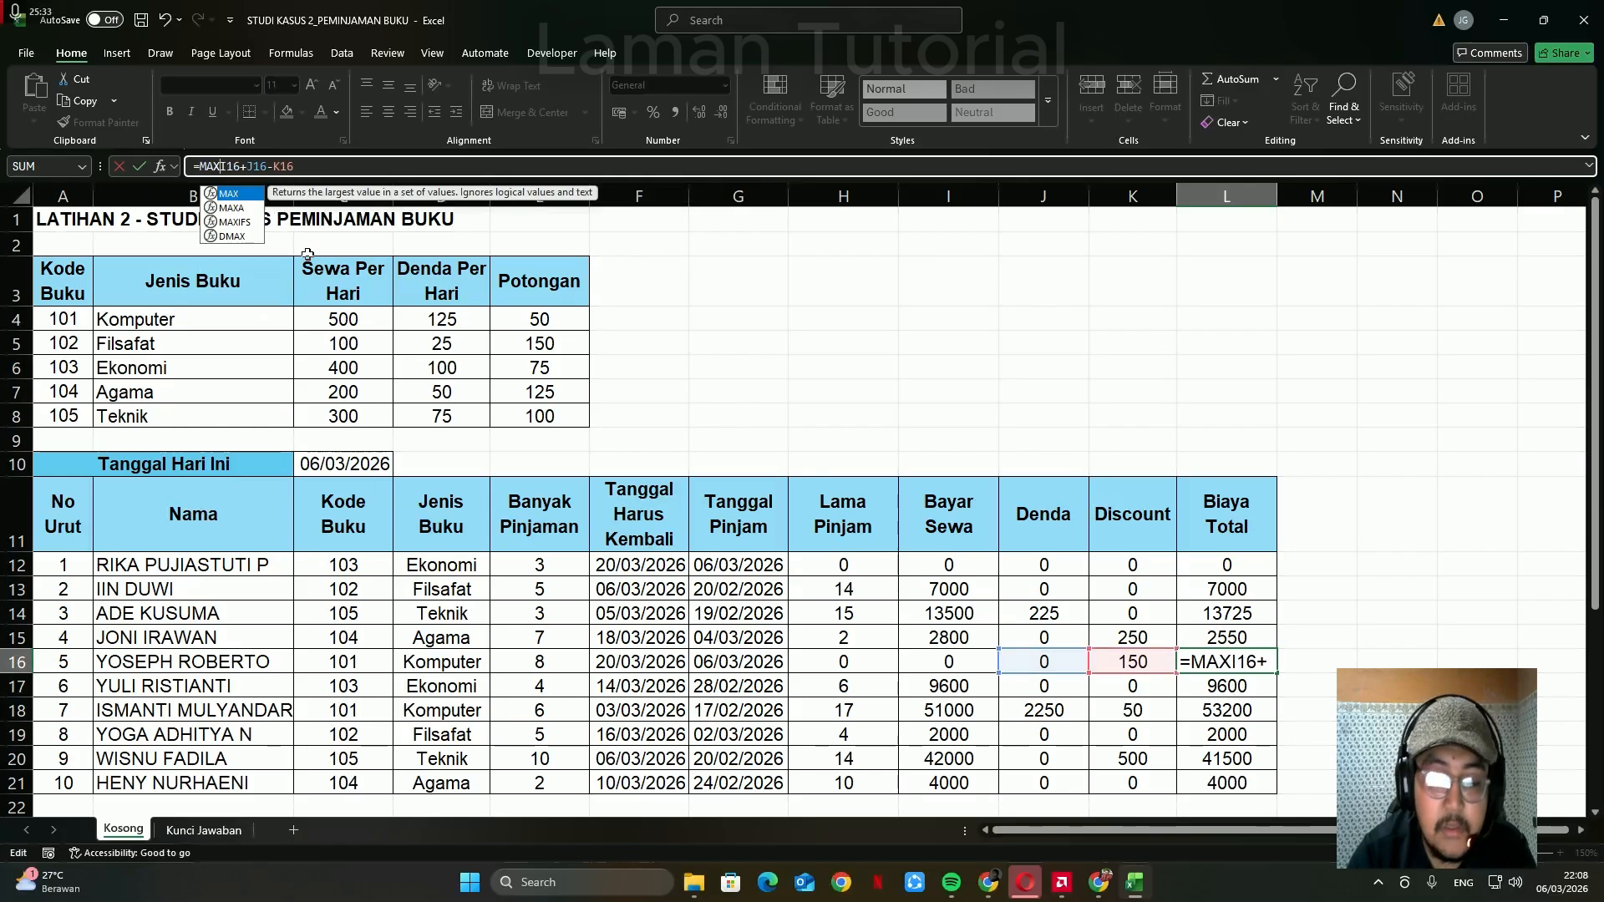
{"action": "type", "text": "("}
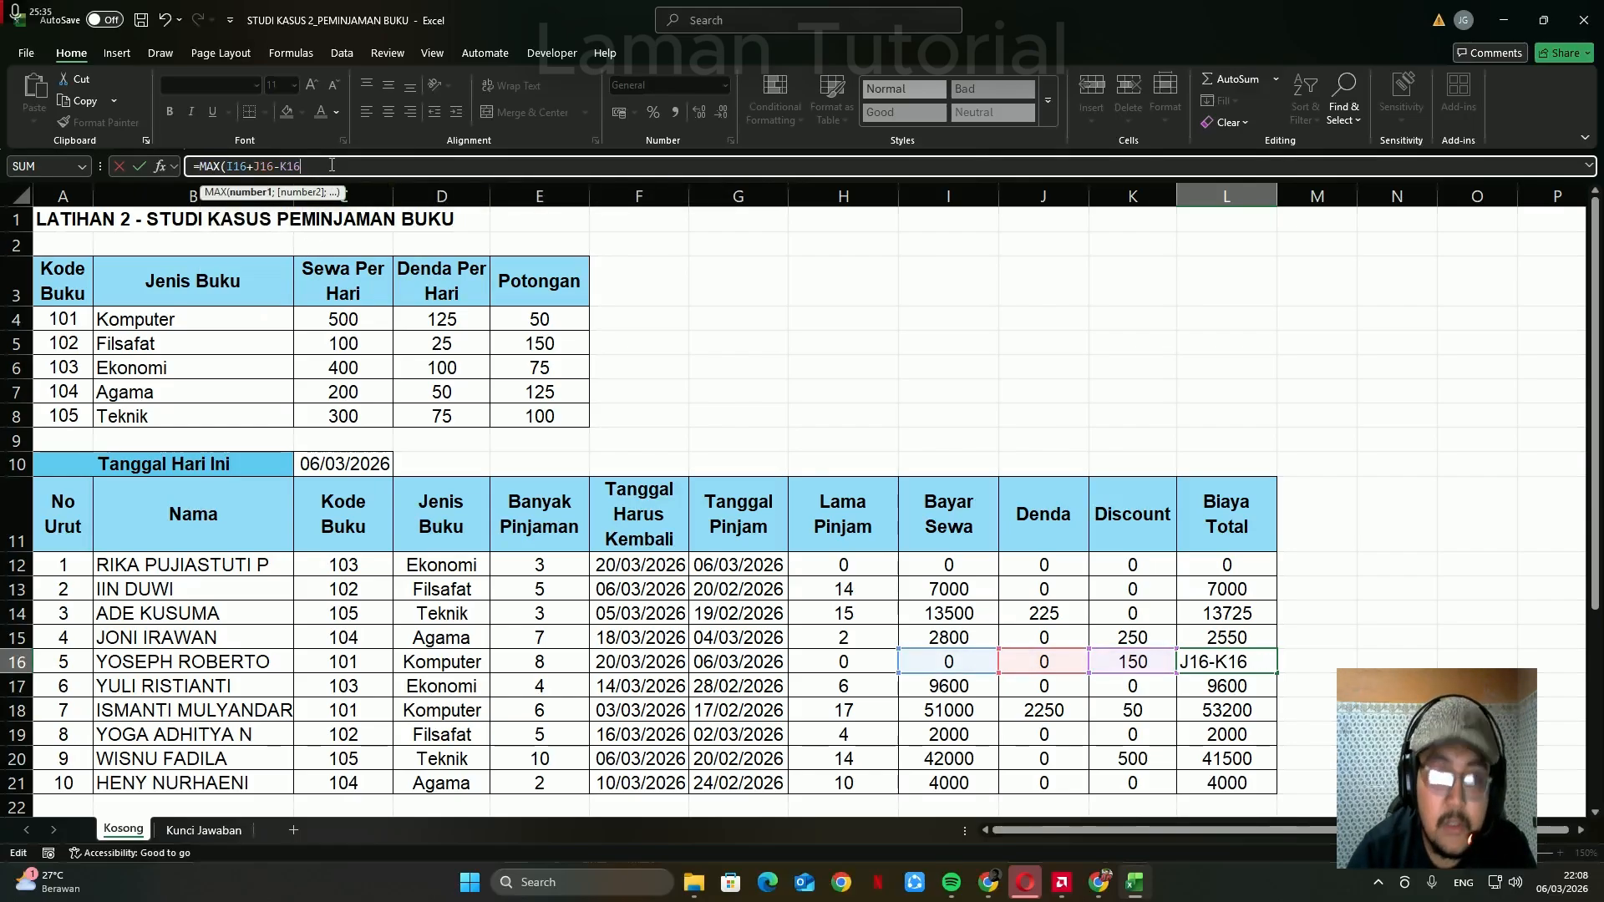
{"action": "type", "text": ";0"}
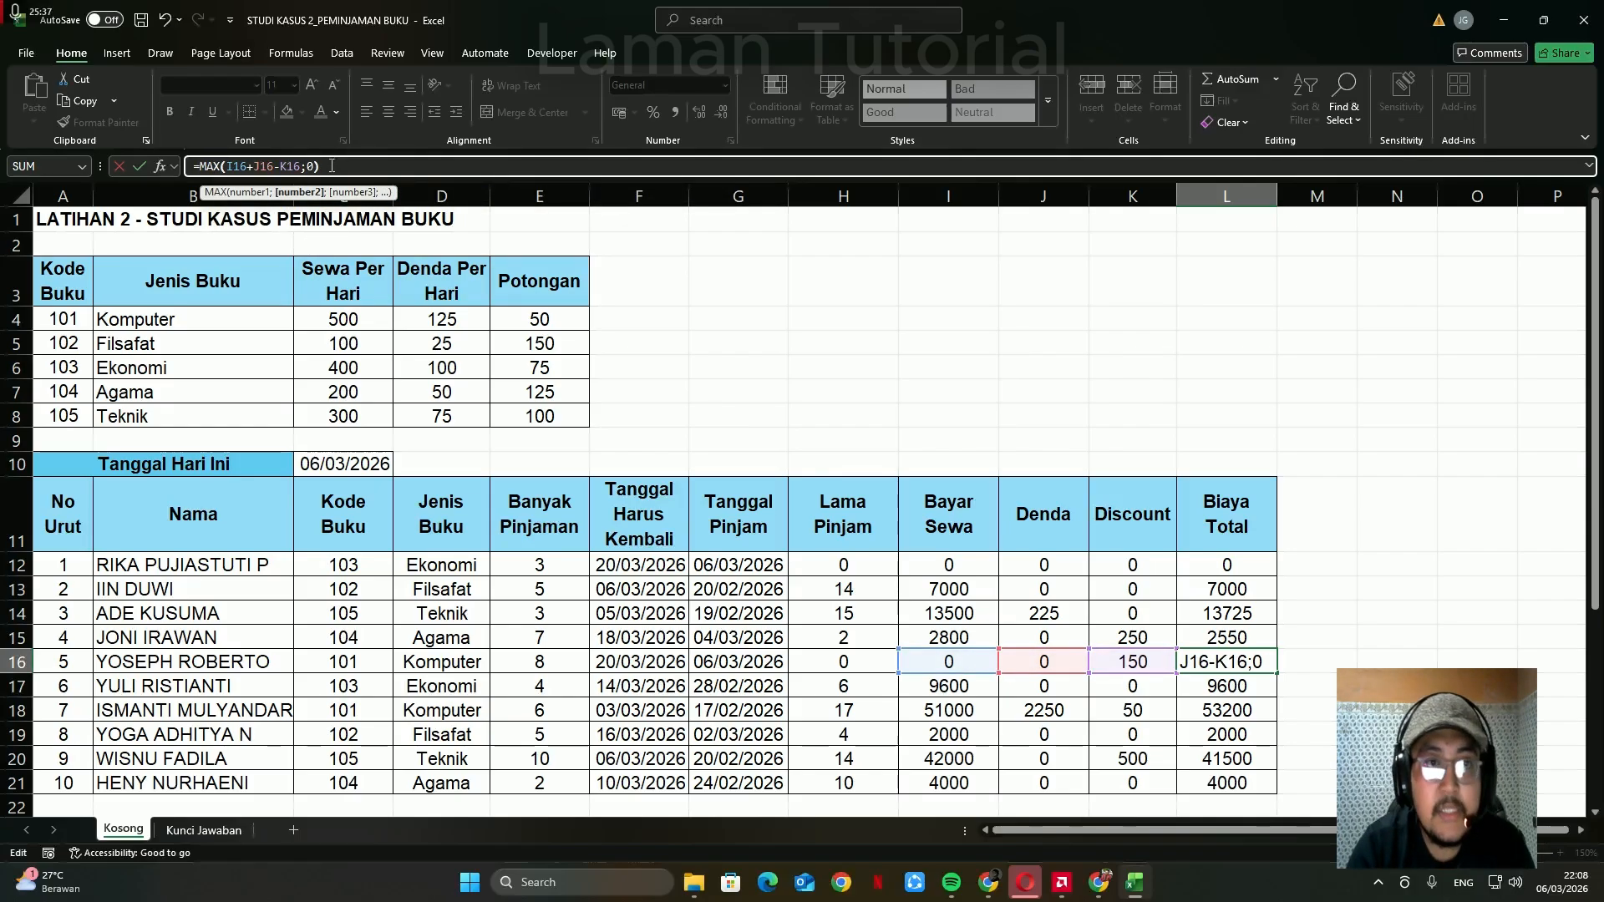
{"action": "type", "text": ")"}
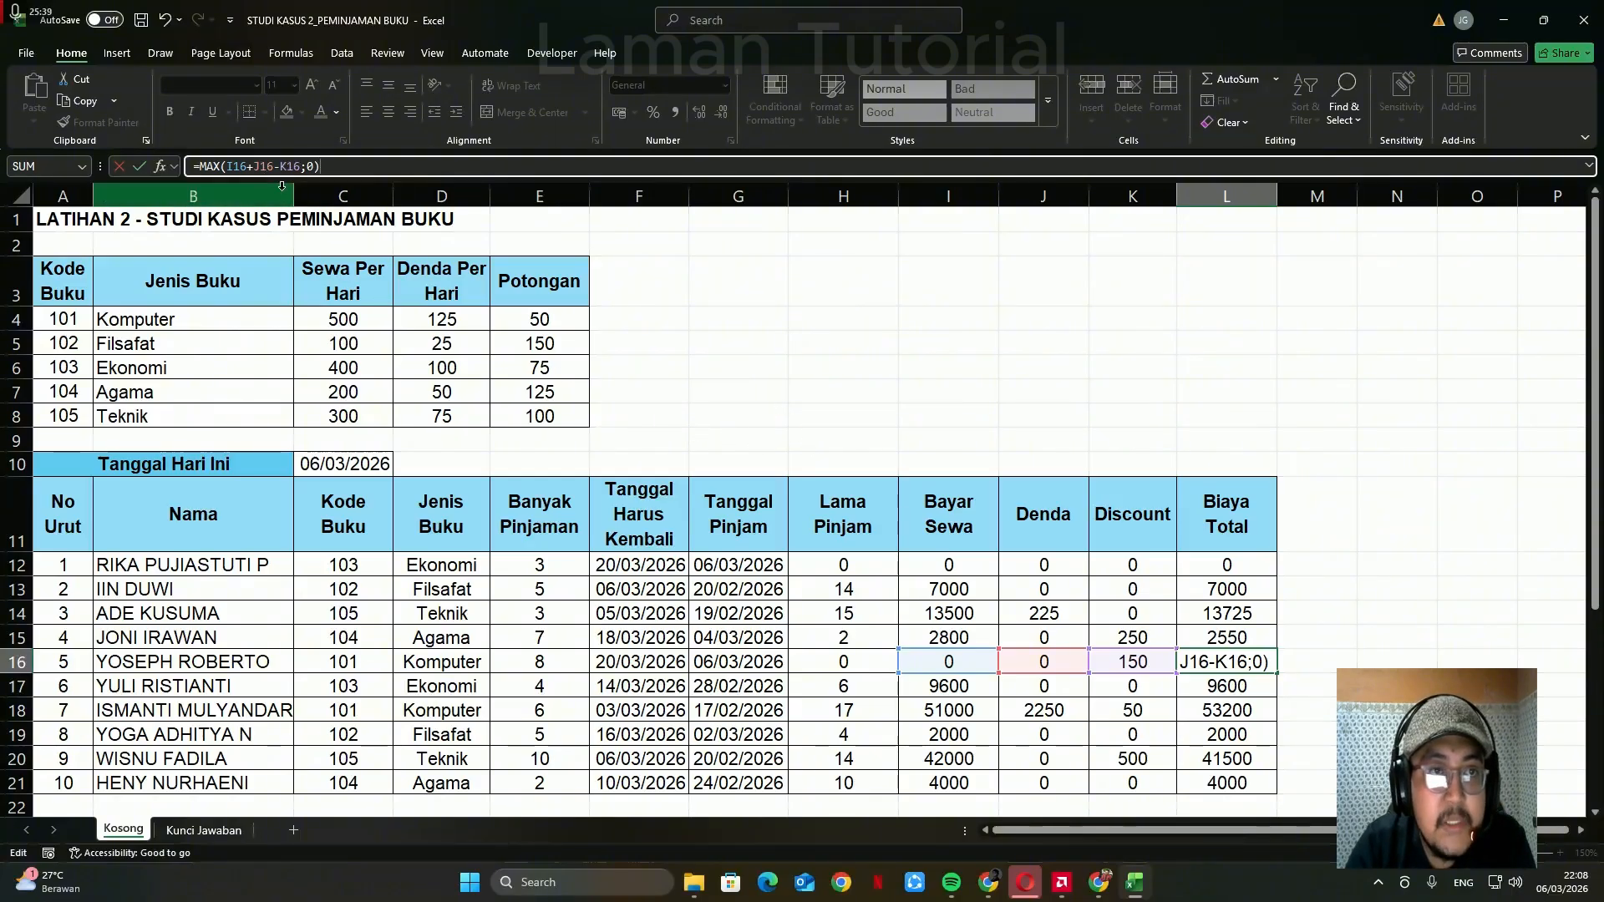
{"action": "left_click_drag", "start_coordinate": [229, 166], "coordinate": [301, 166]}
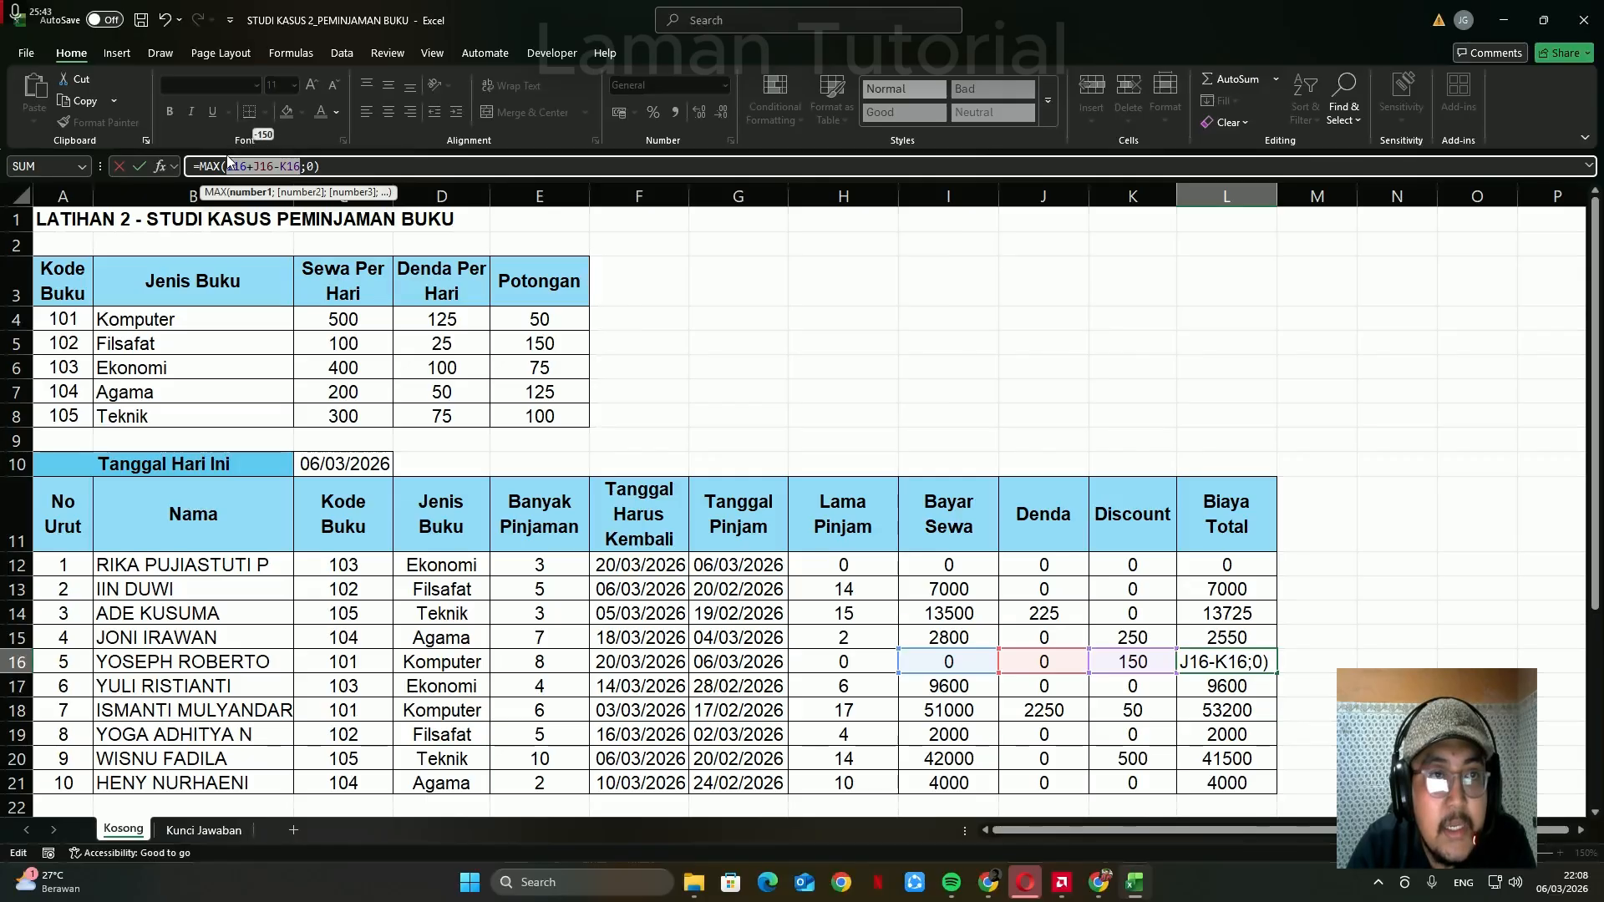
{"action": "left_click", "coordinate": [318, 166]}
{"action": "key", "text": "Return"}
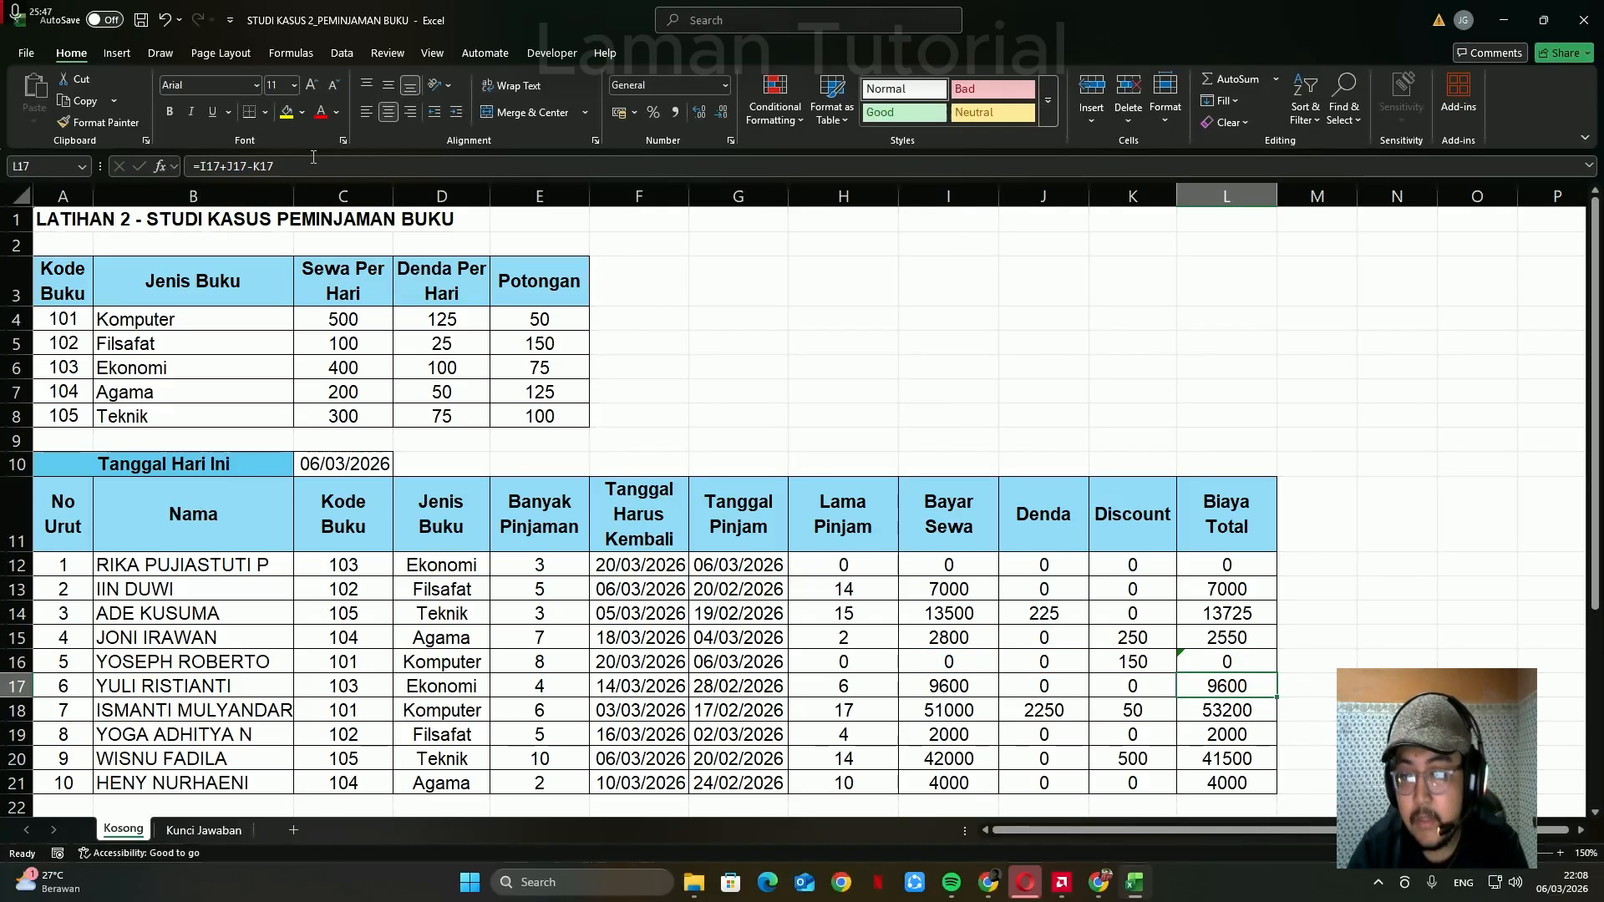